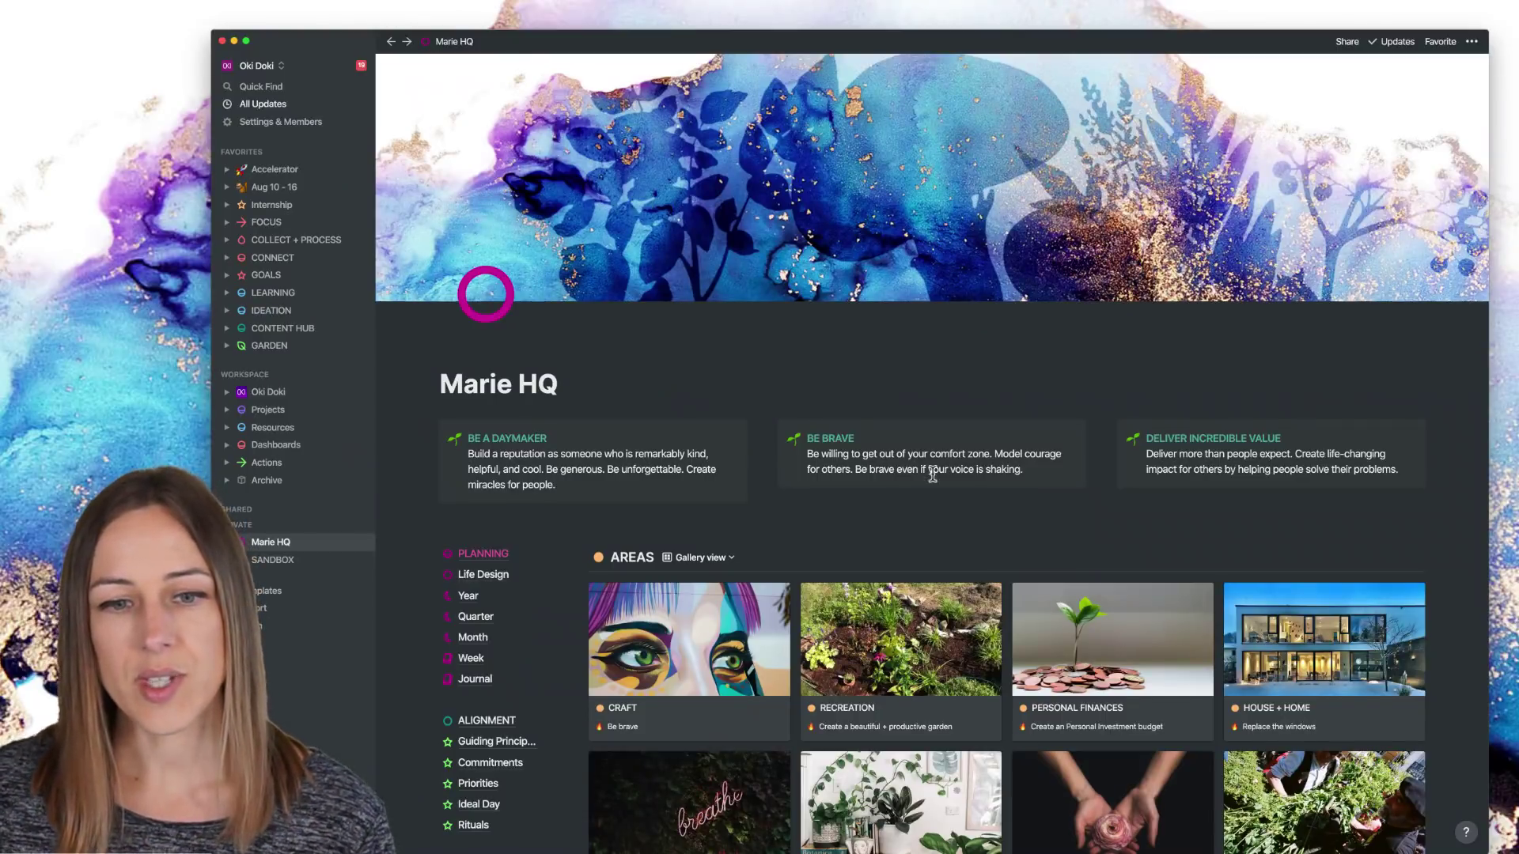
Preview the BUSINESS and PERMACULTURE areas on Marie HQ, closing each afterward.
scroll(619, 452, "down", 2)
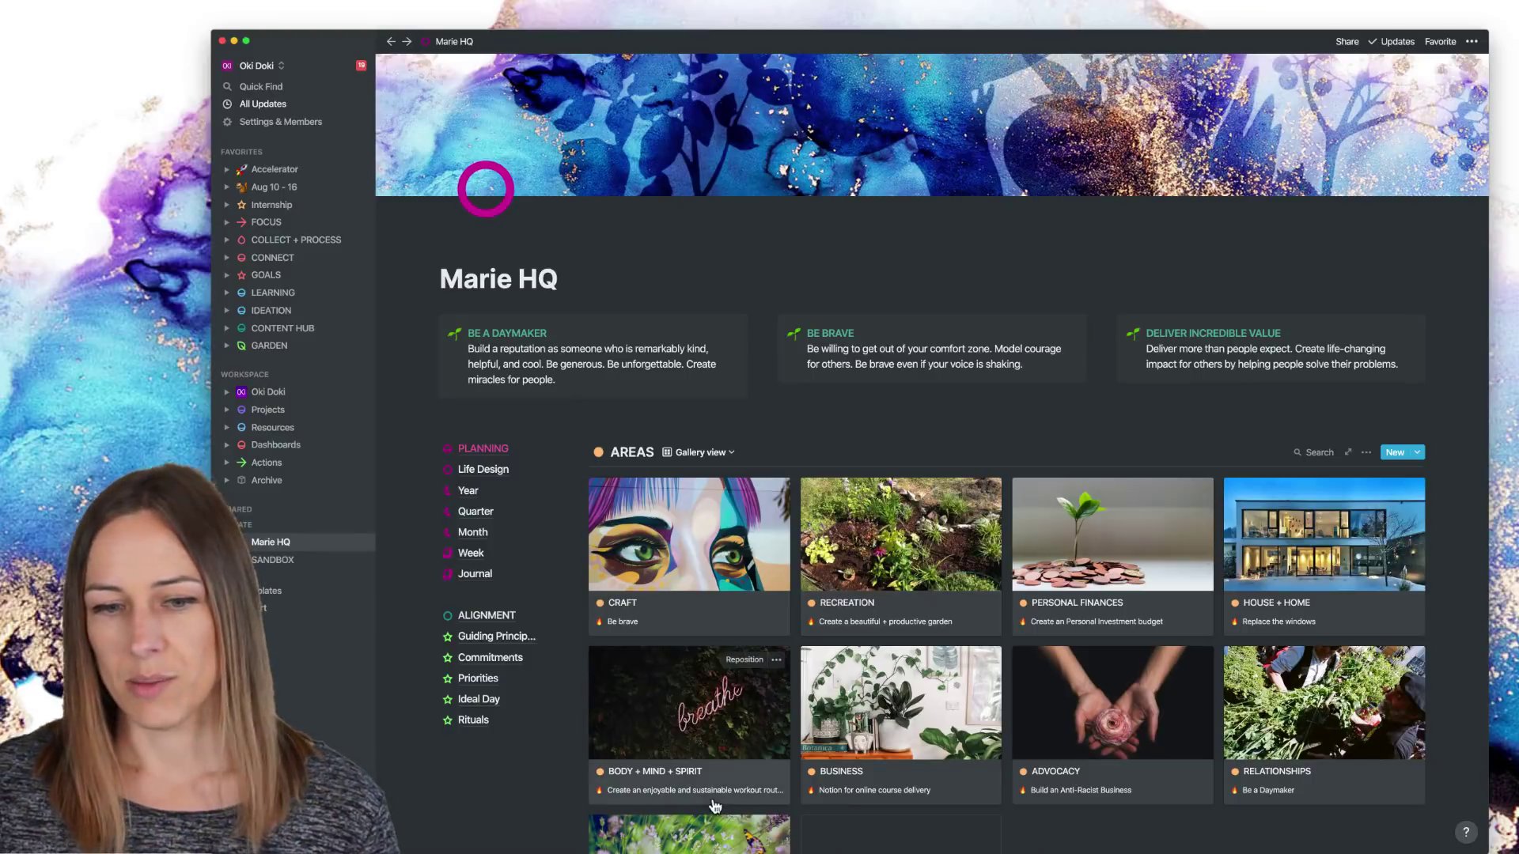
scroll(1205, 732, "down", 5)
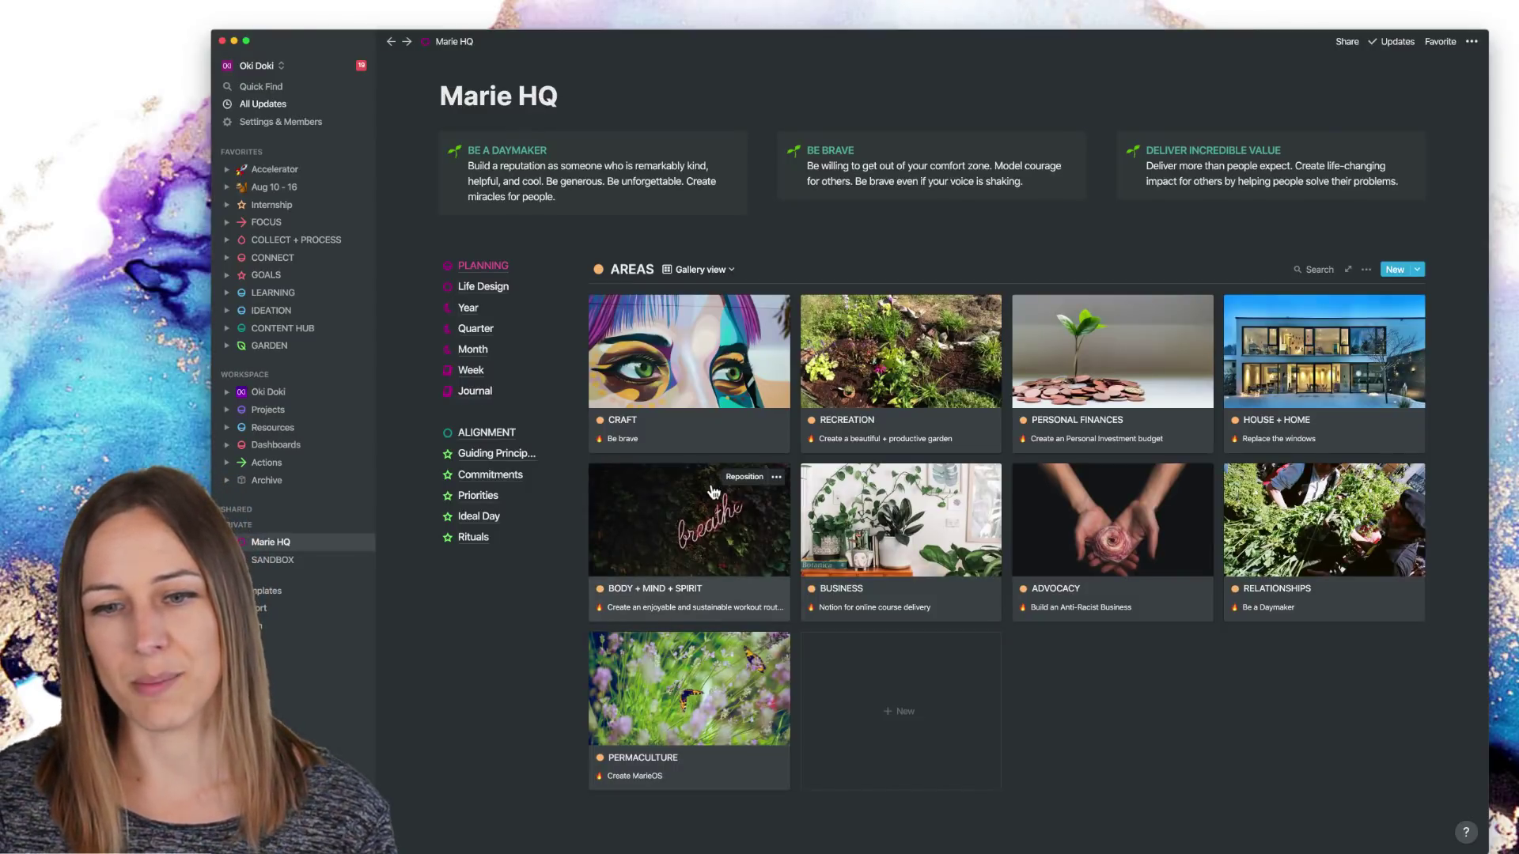
left_click(868, 544)
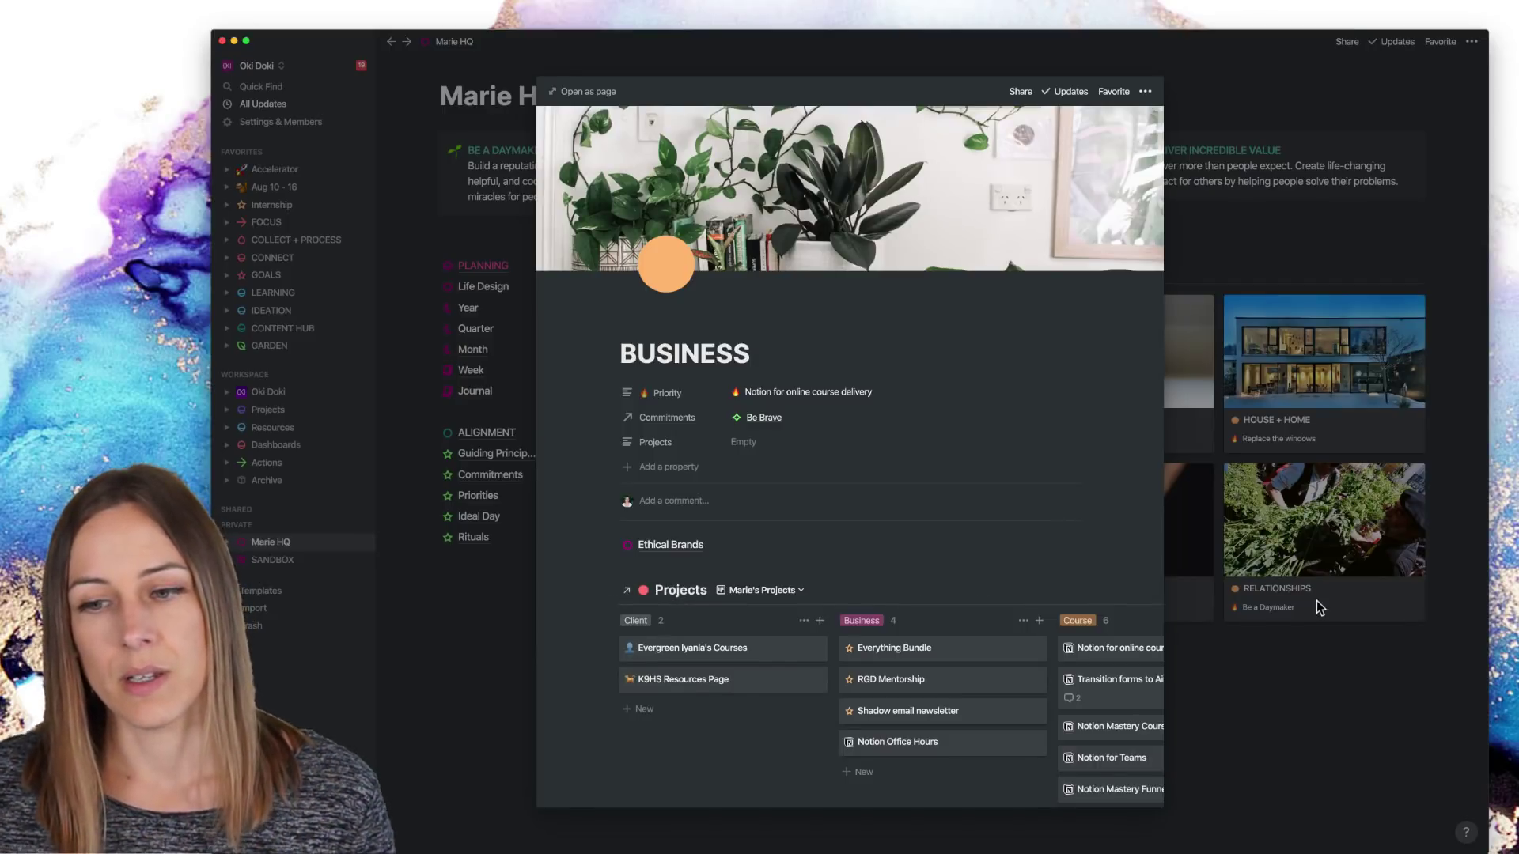
left_click(1268, 672)
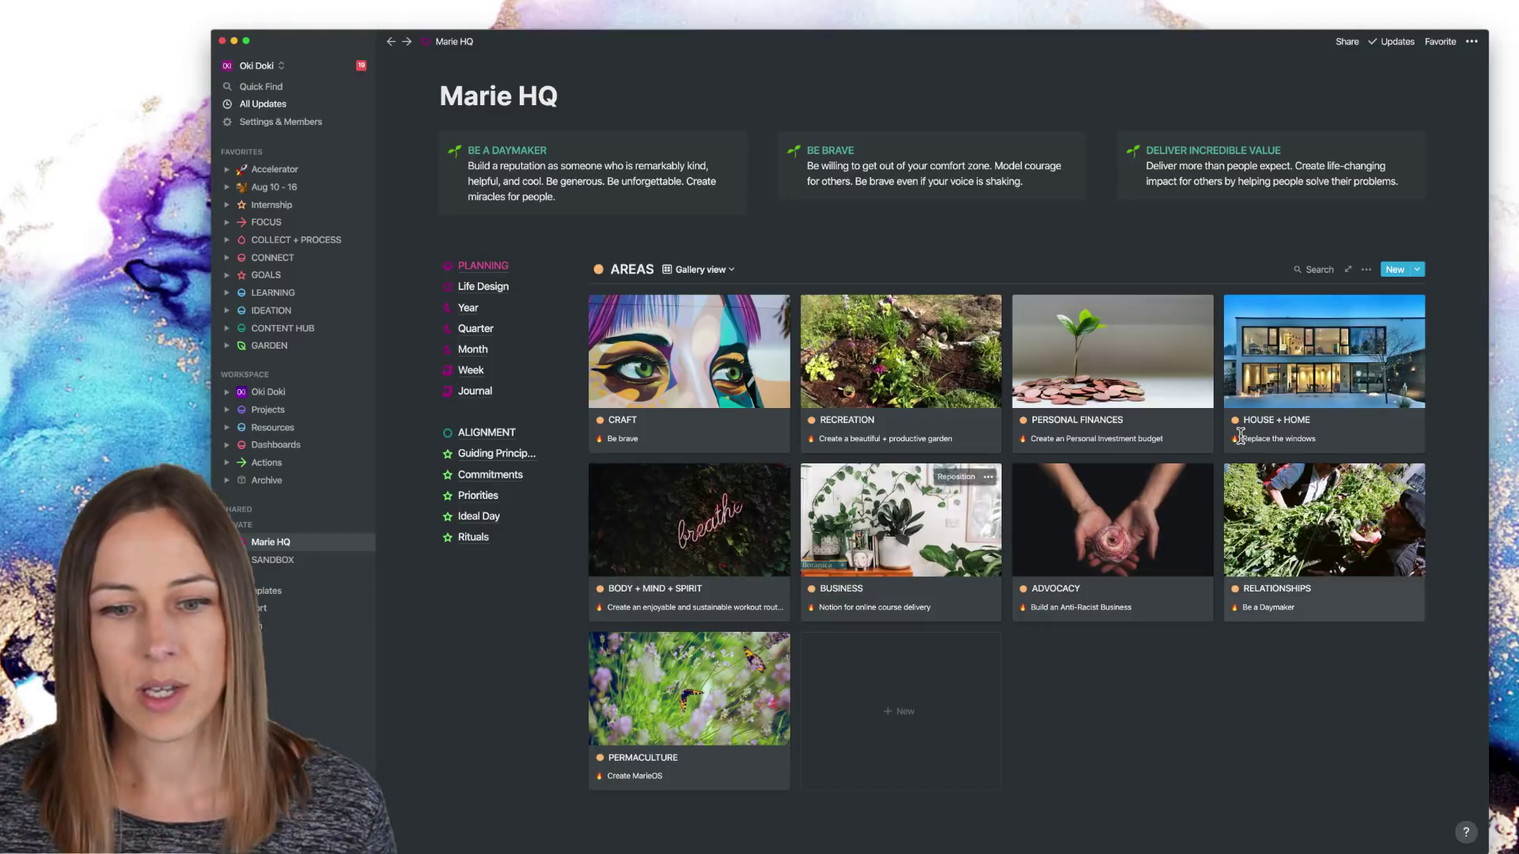
left_click(691, 700)
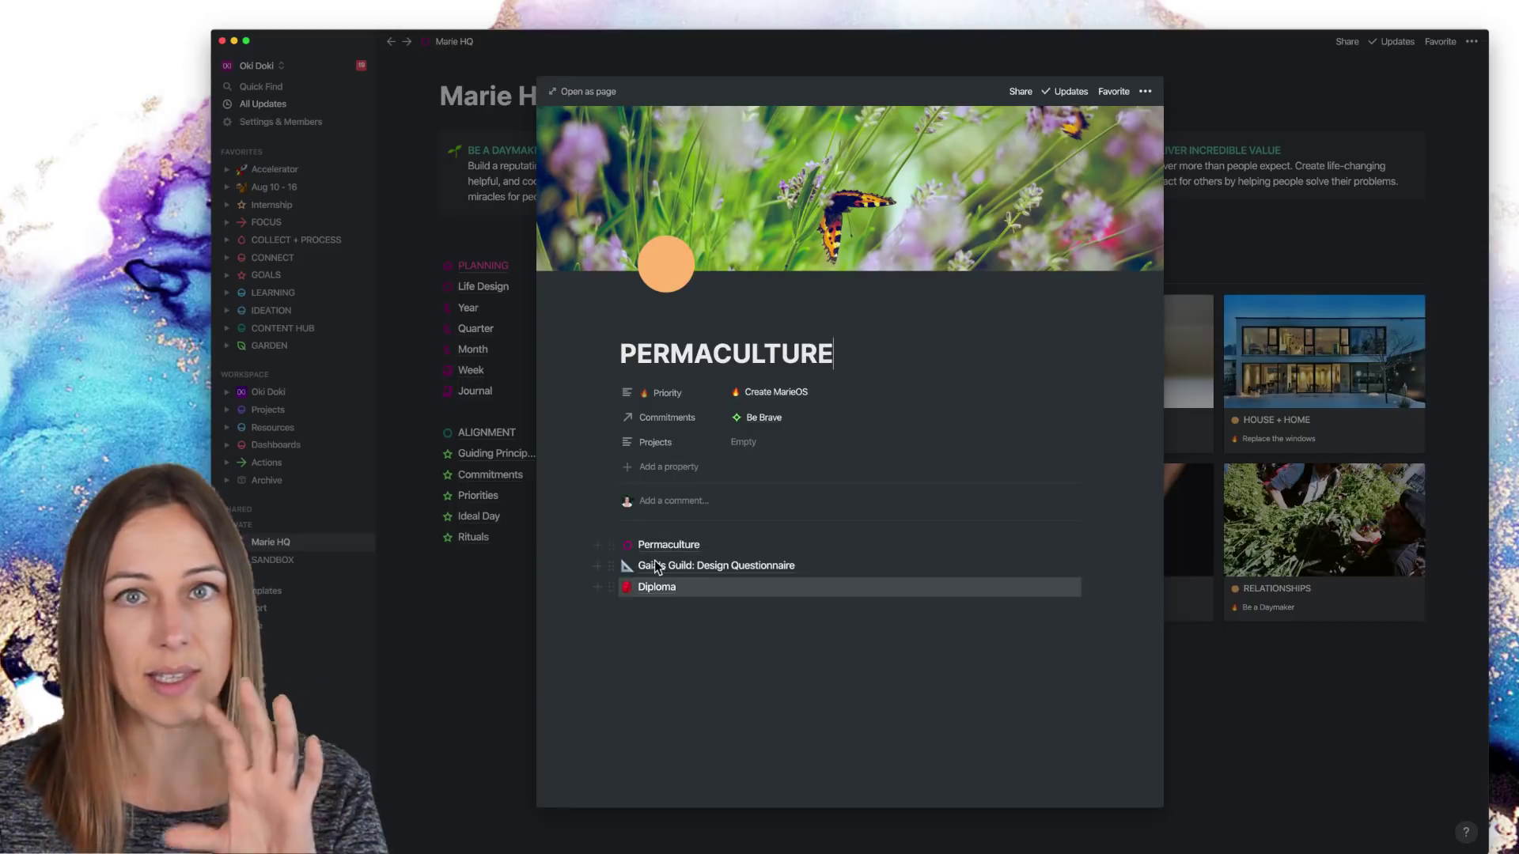
left_click(1288, 681)
Preview the HOUSE + HOME area and inspect its Next Steps view filters.
left_click(1265, 377)
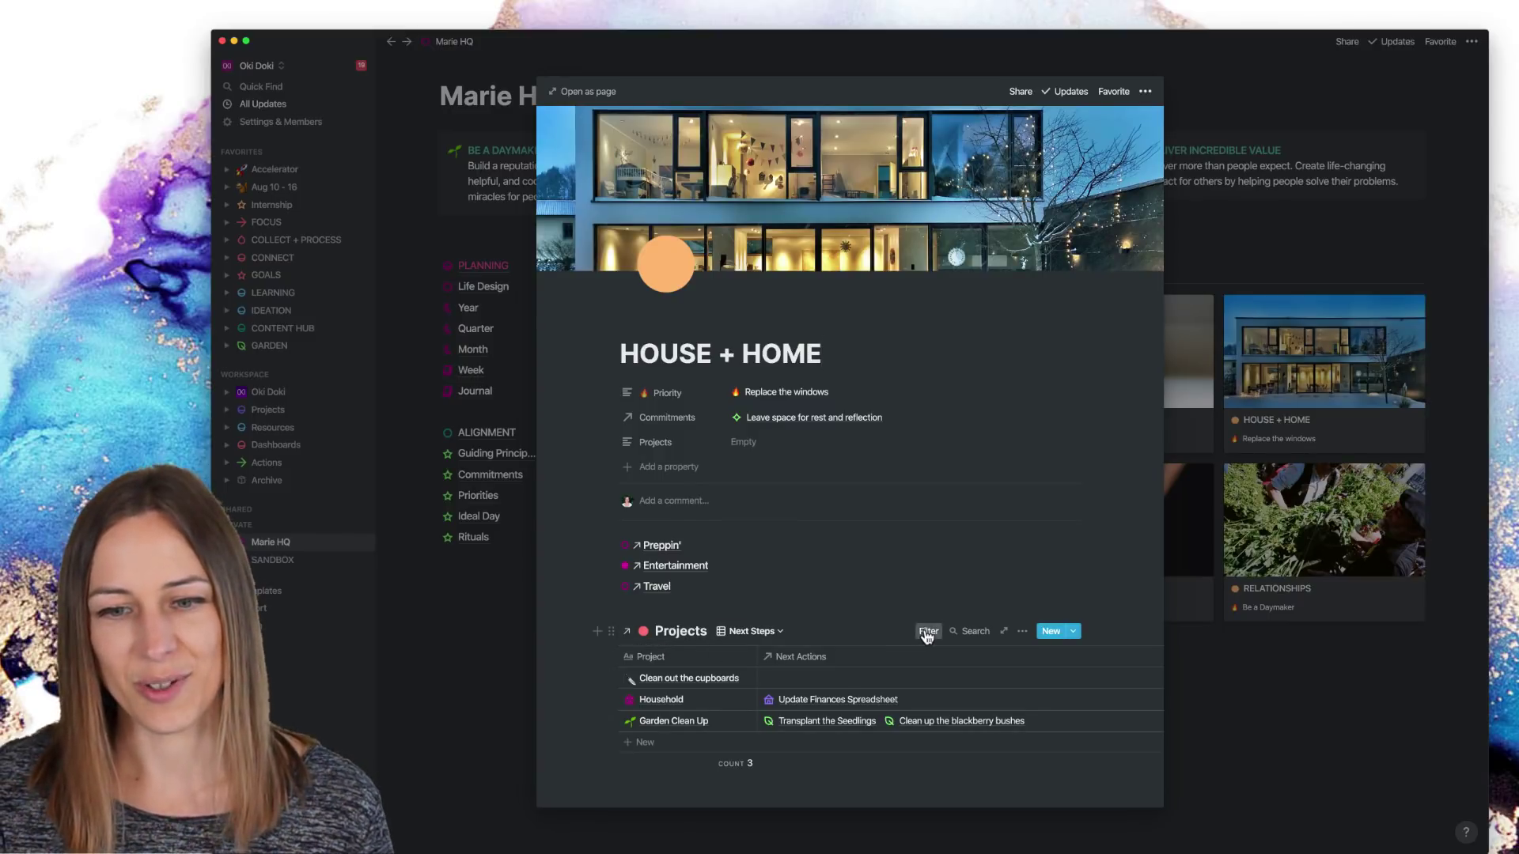
left_click(923, 630)
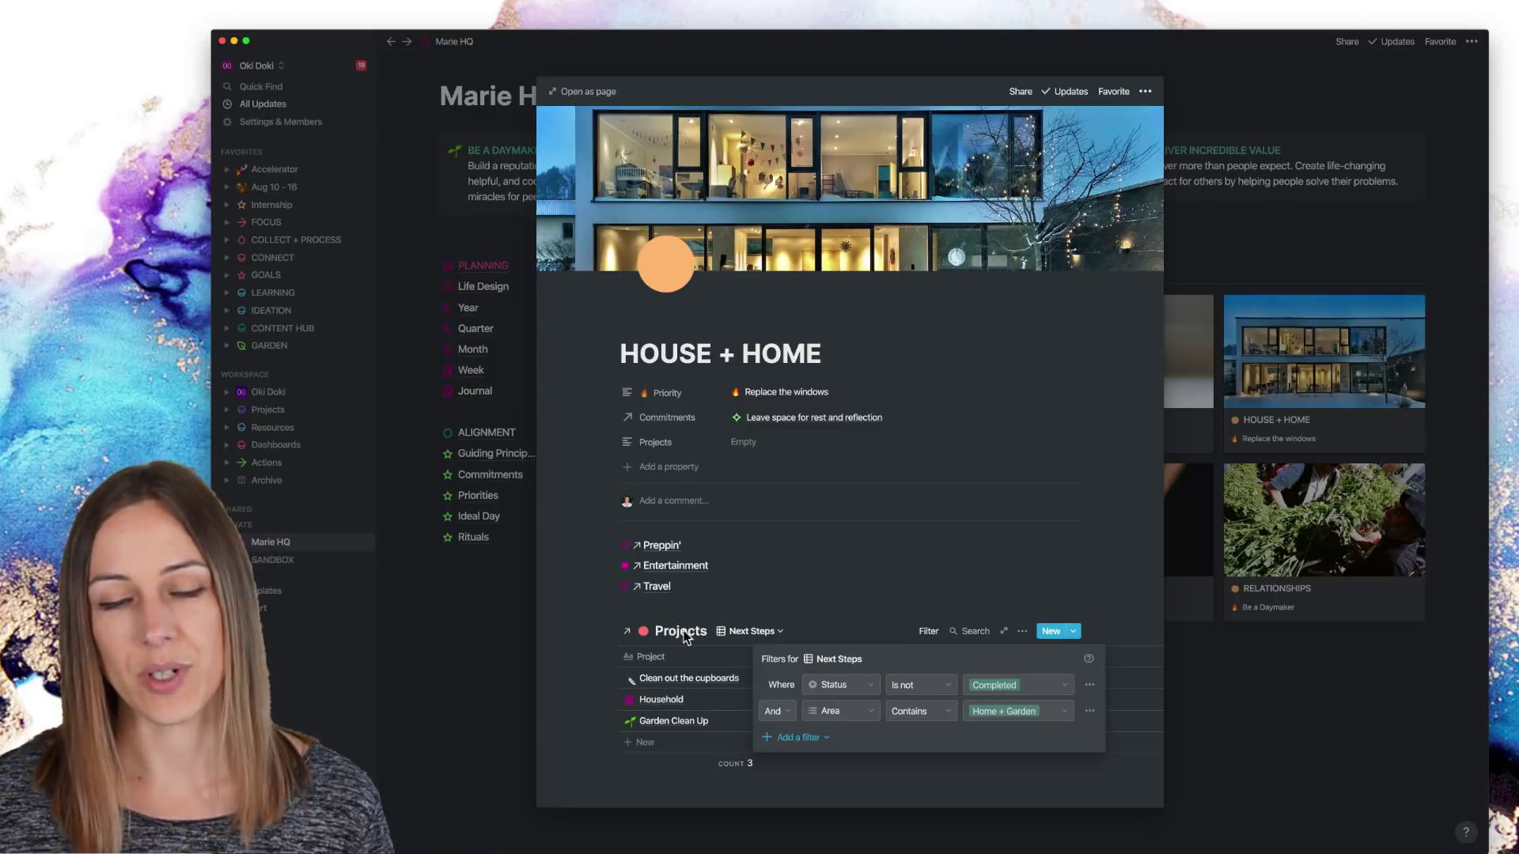
left_click(496, 599)
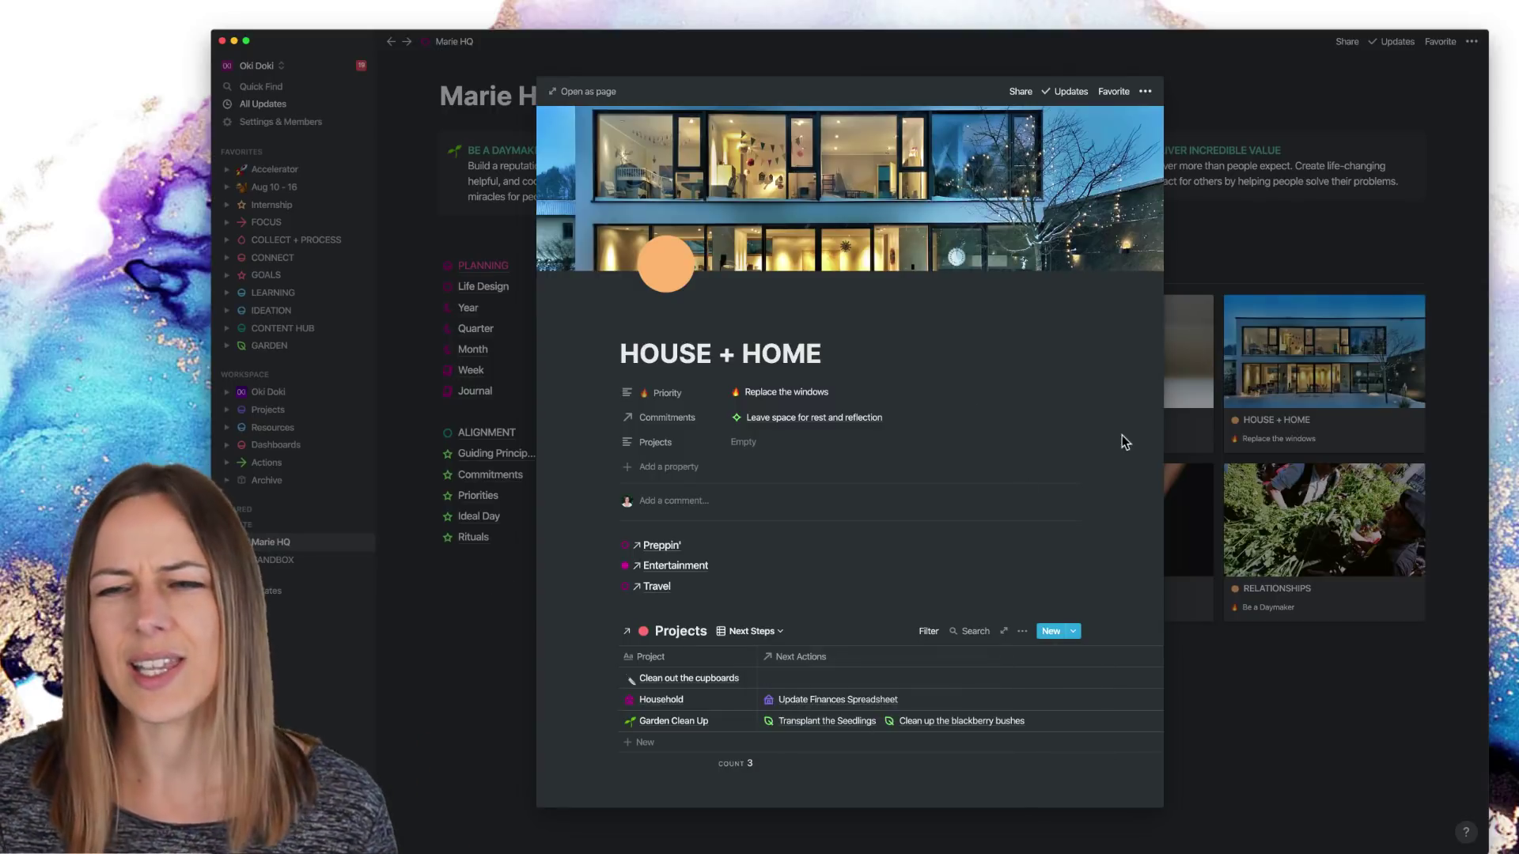
left_click(1213, 271)
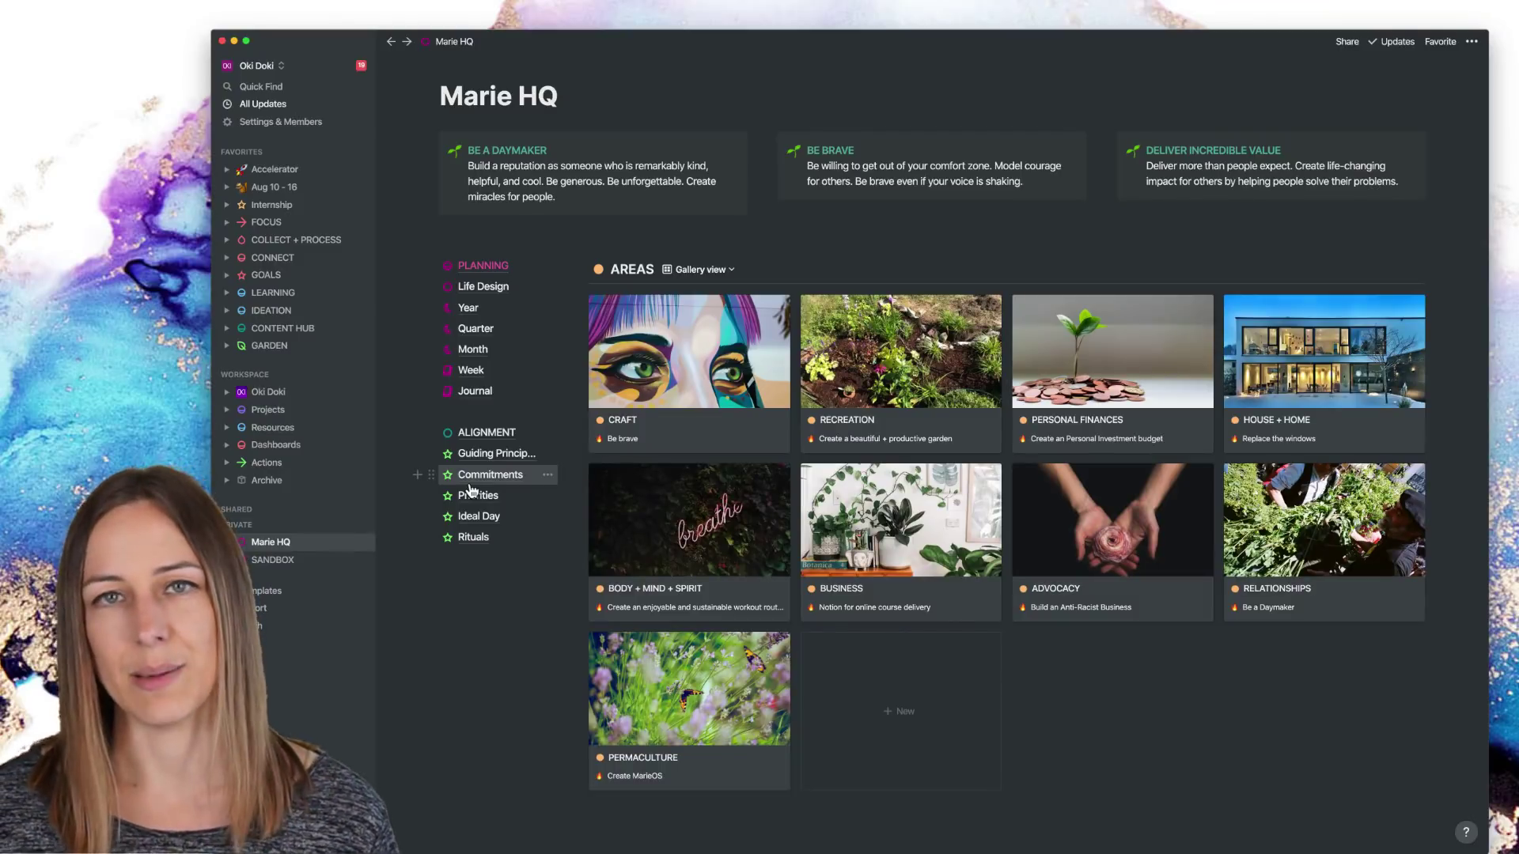
Scroll past Goals and the Q3 2020 Quarter plan down to the My Projects gallery.
scroll(470, 490, "down", 5)
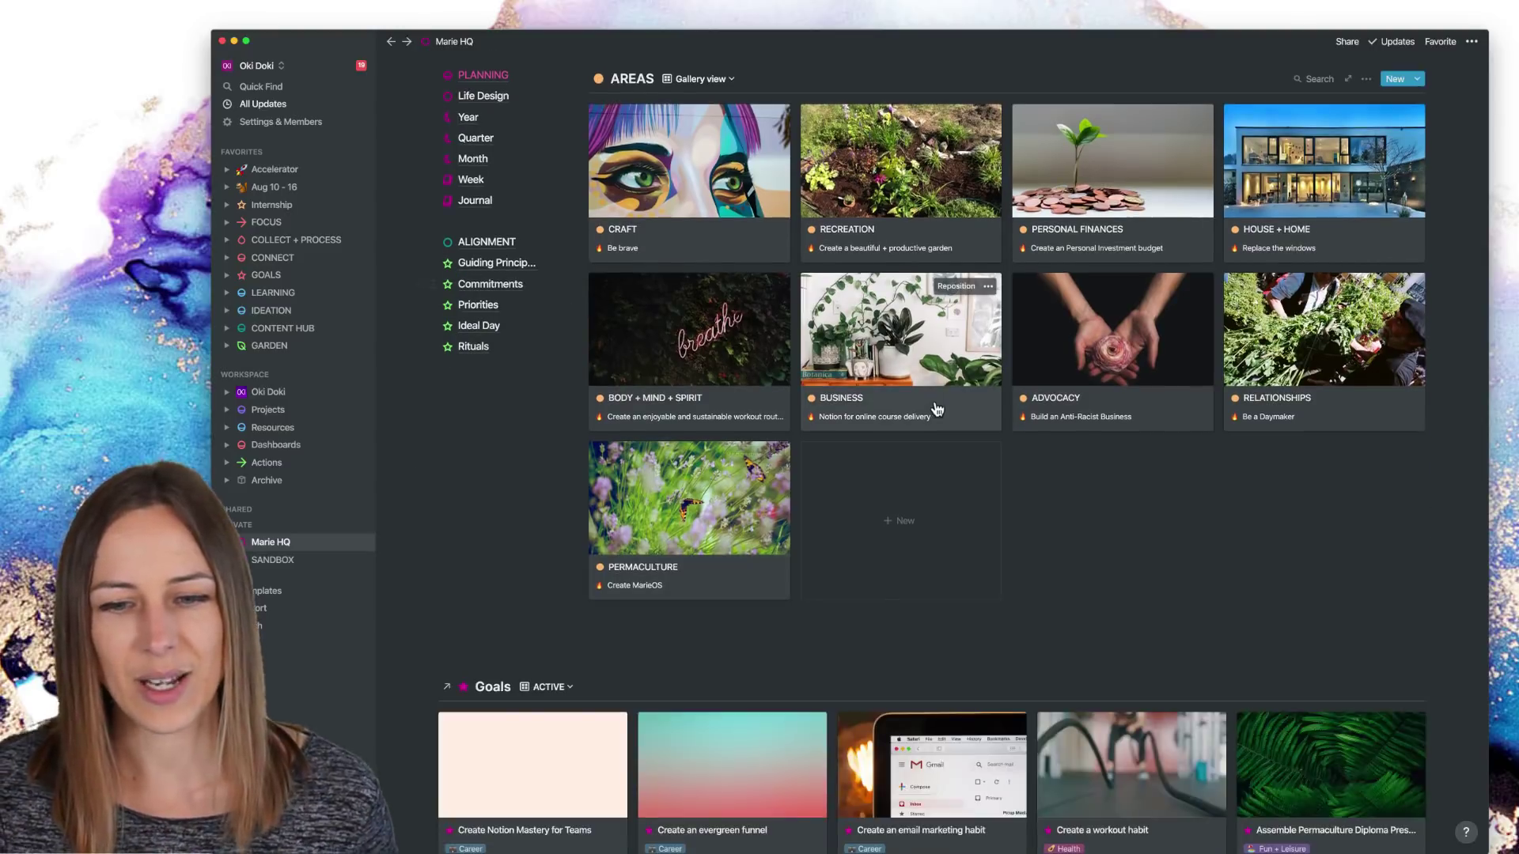
scroll(1007, 363, "down", 3)
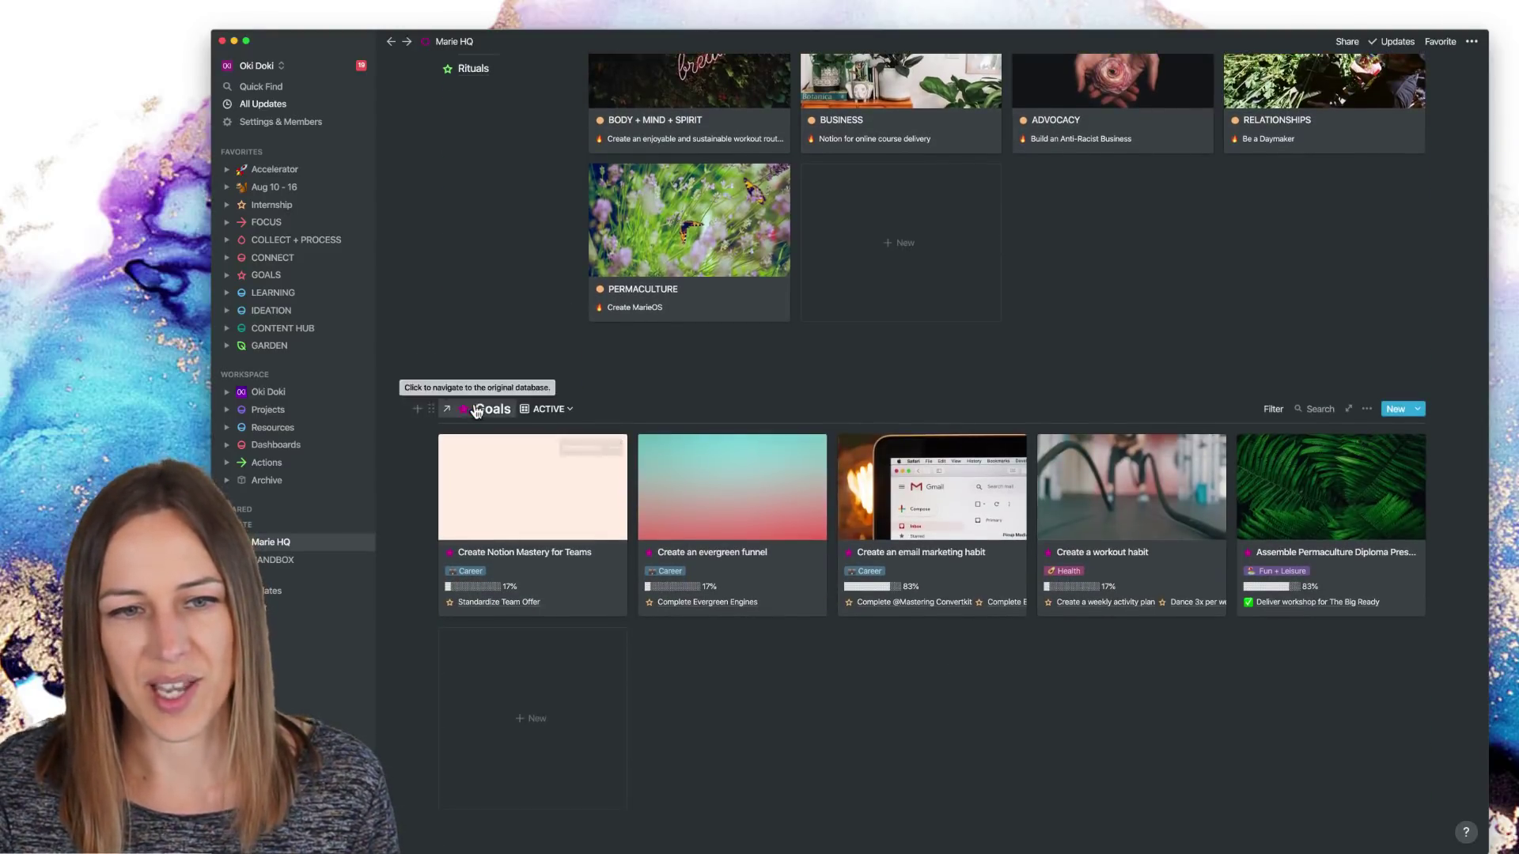
scroll(484, 400, "up", 7)
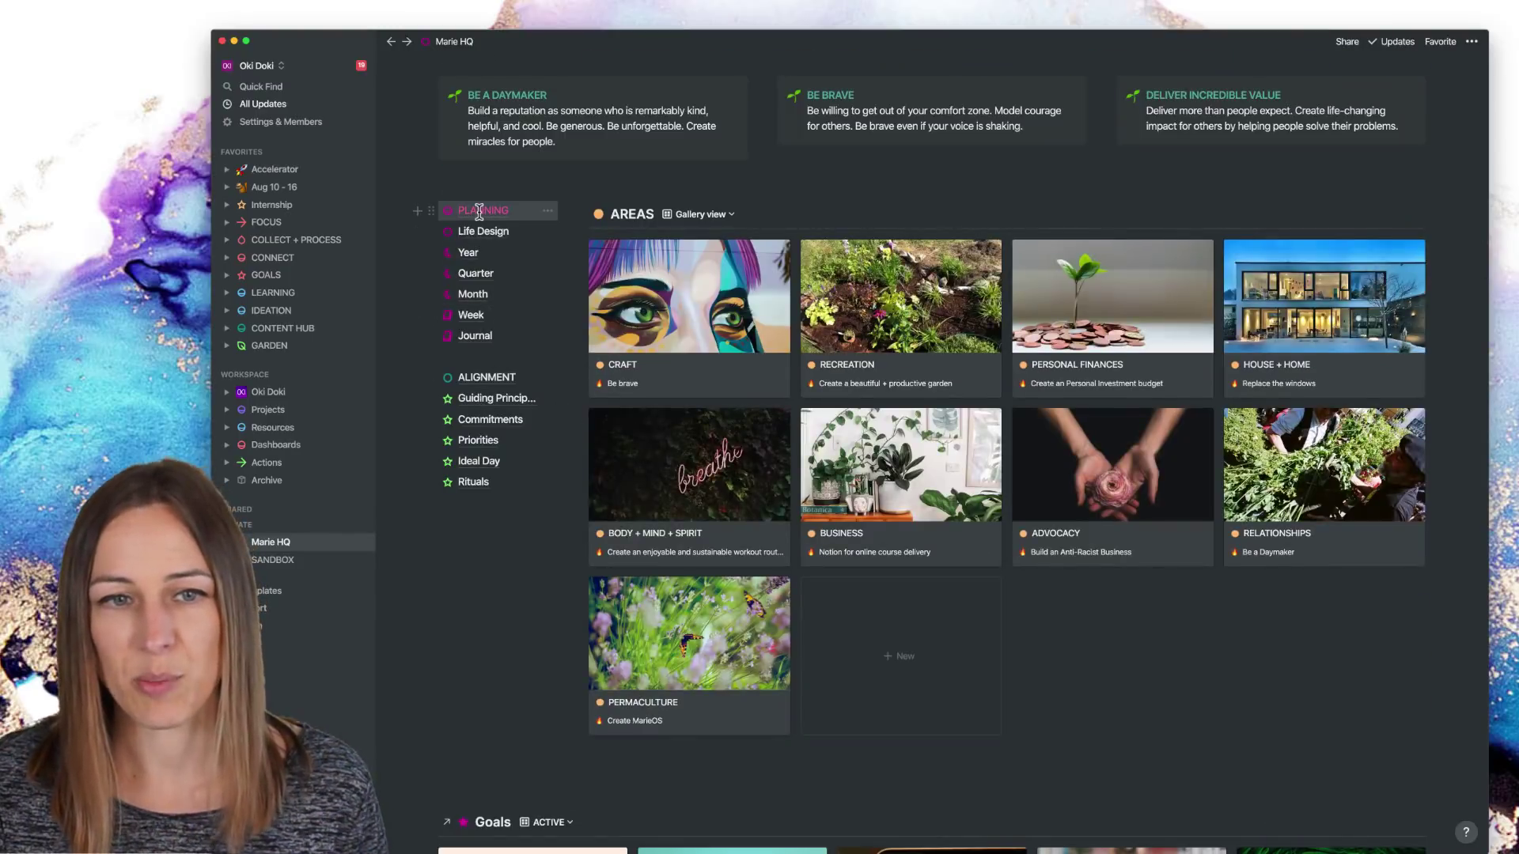
scroll(633, 576, "down", 7)
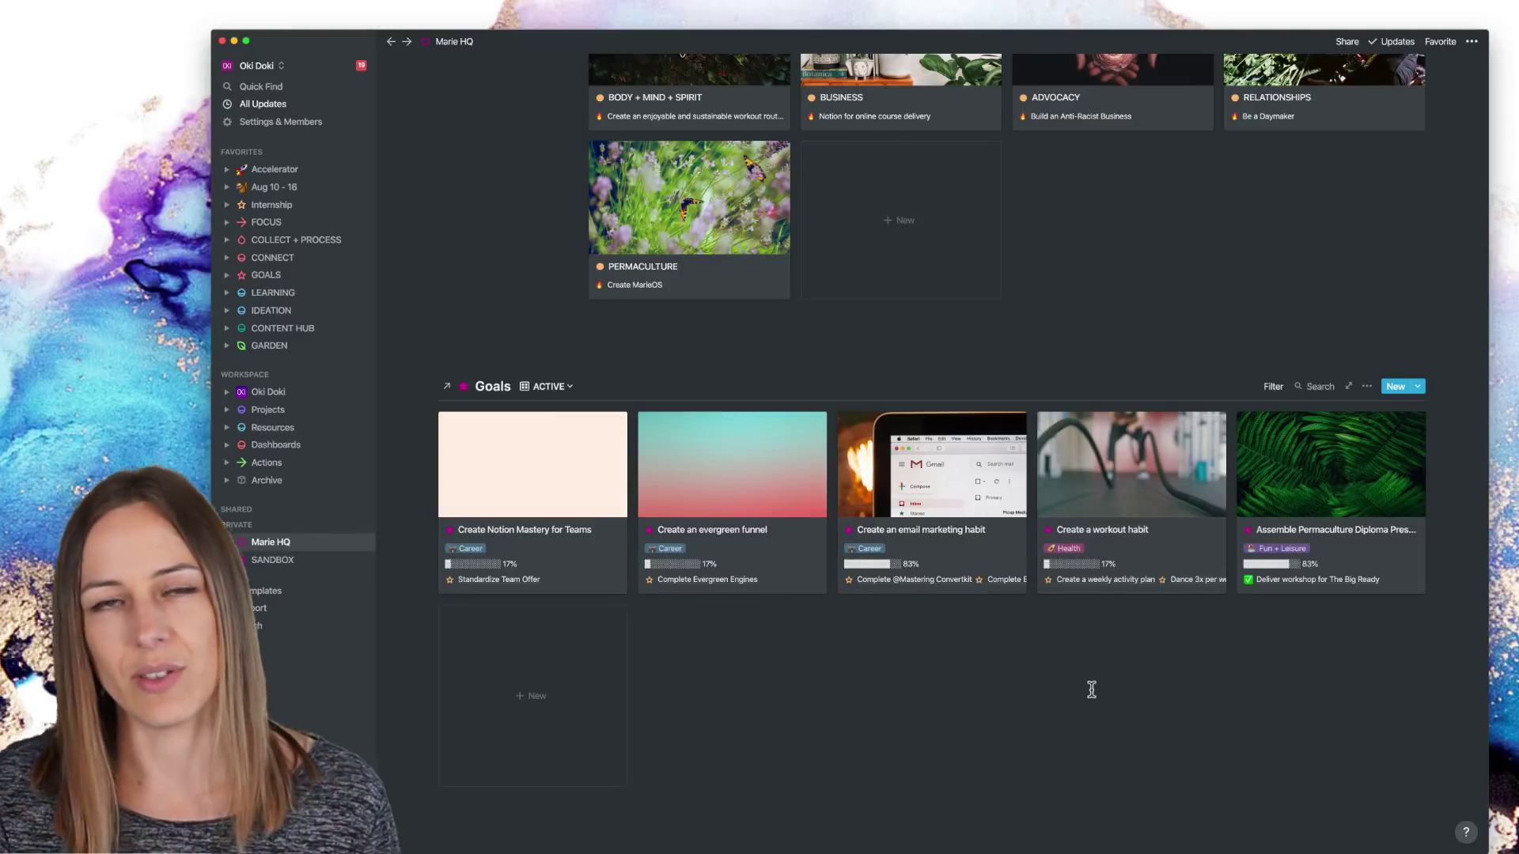
scroll(1091, 689, "down", 1)
scroll(1090, 689, "down", 3)
scroll(1090, 689, "down", 3)
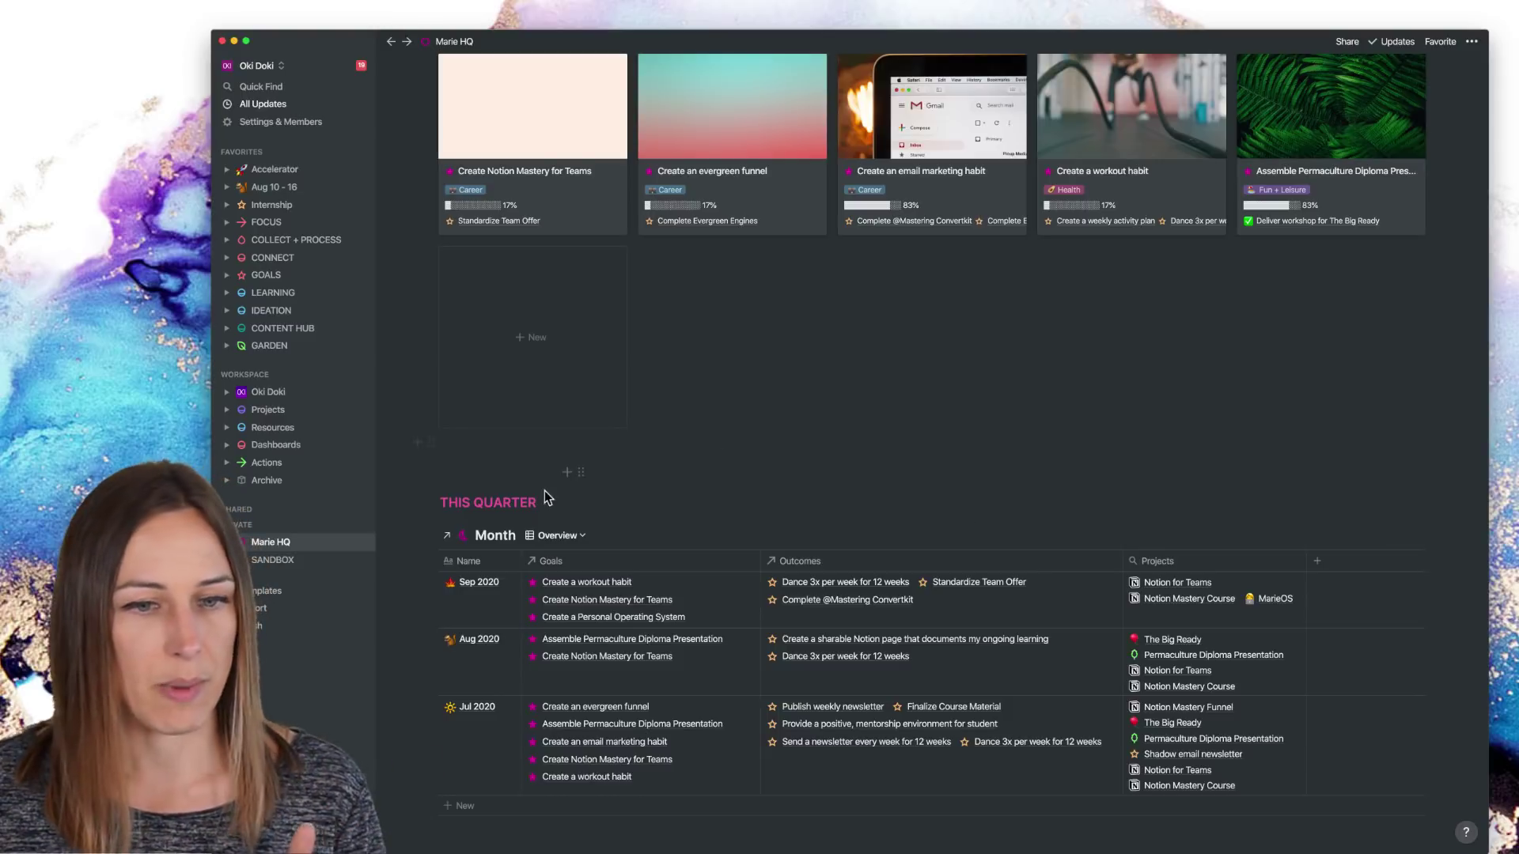
scroll(952, 399, "down", 2)
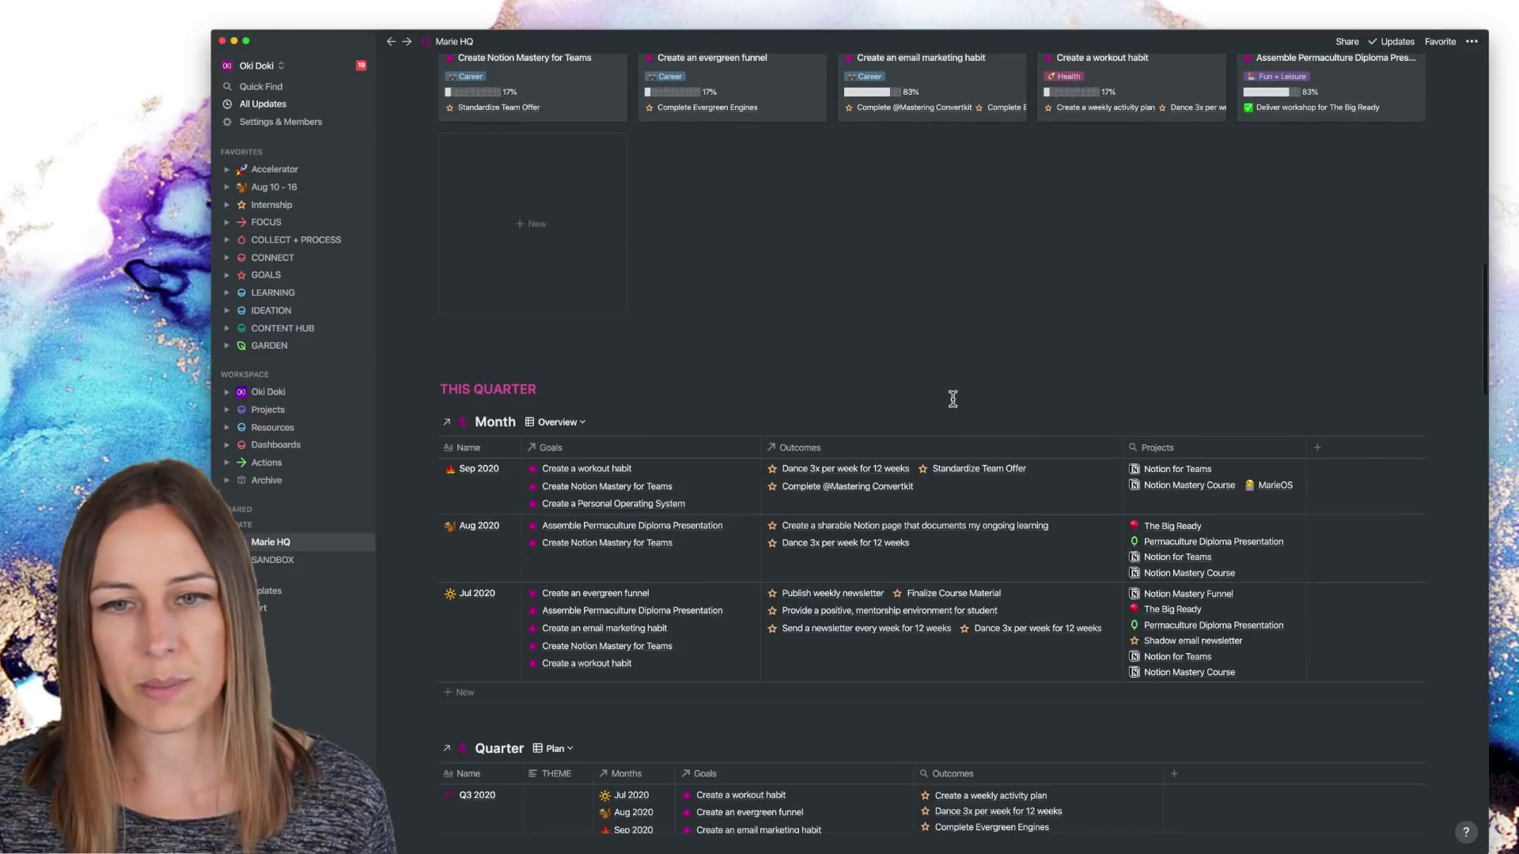
scroll(952, 399, "down", 4)
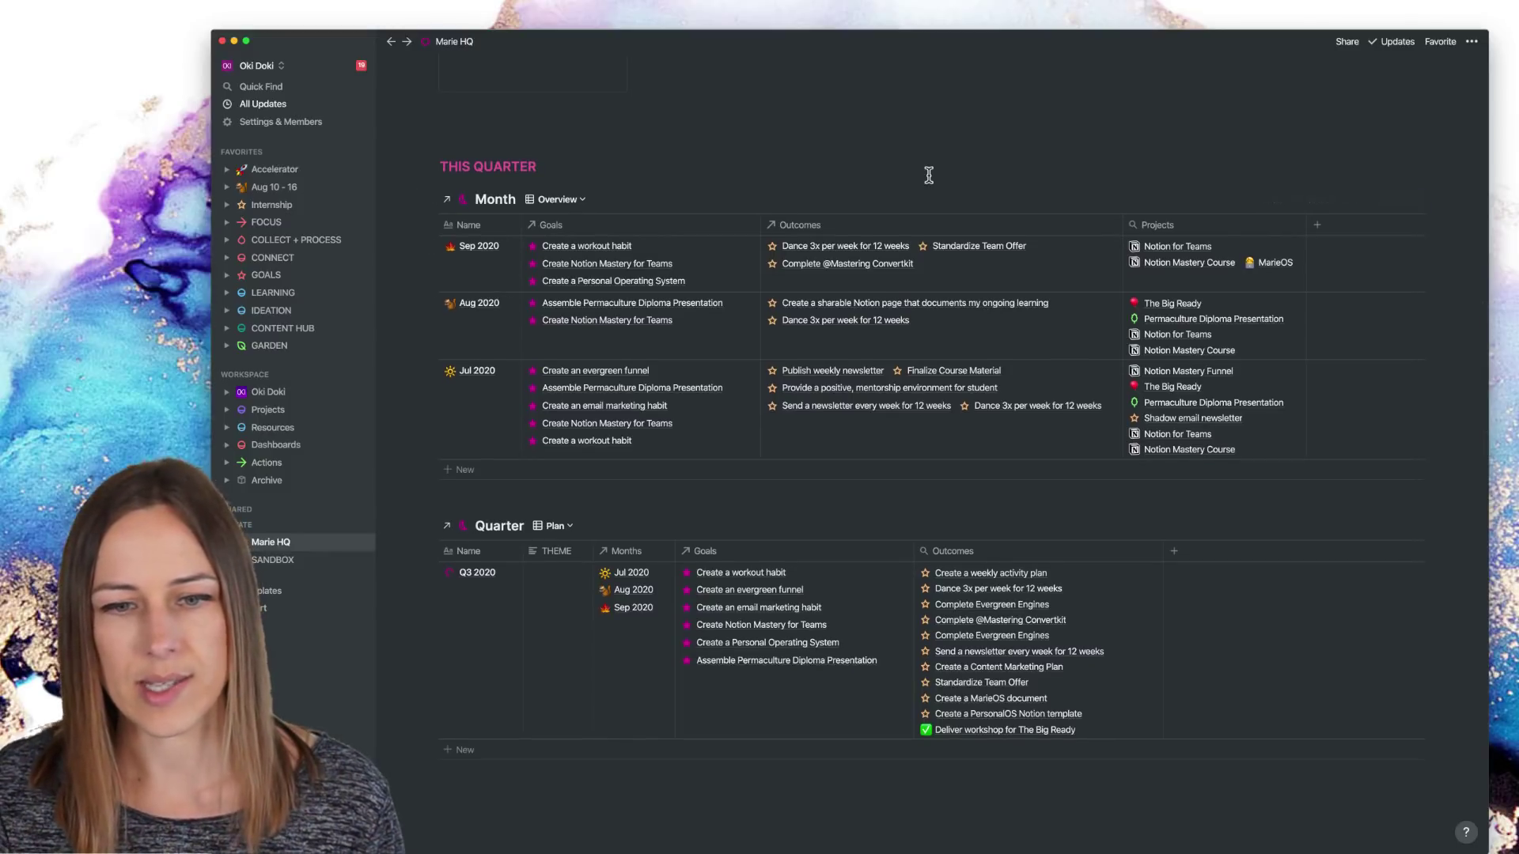
scroll(904, 442, "down", 3)
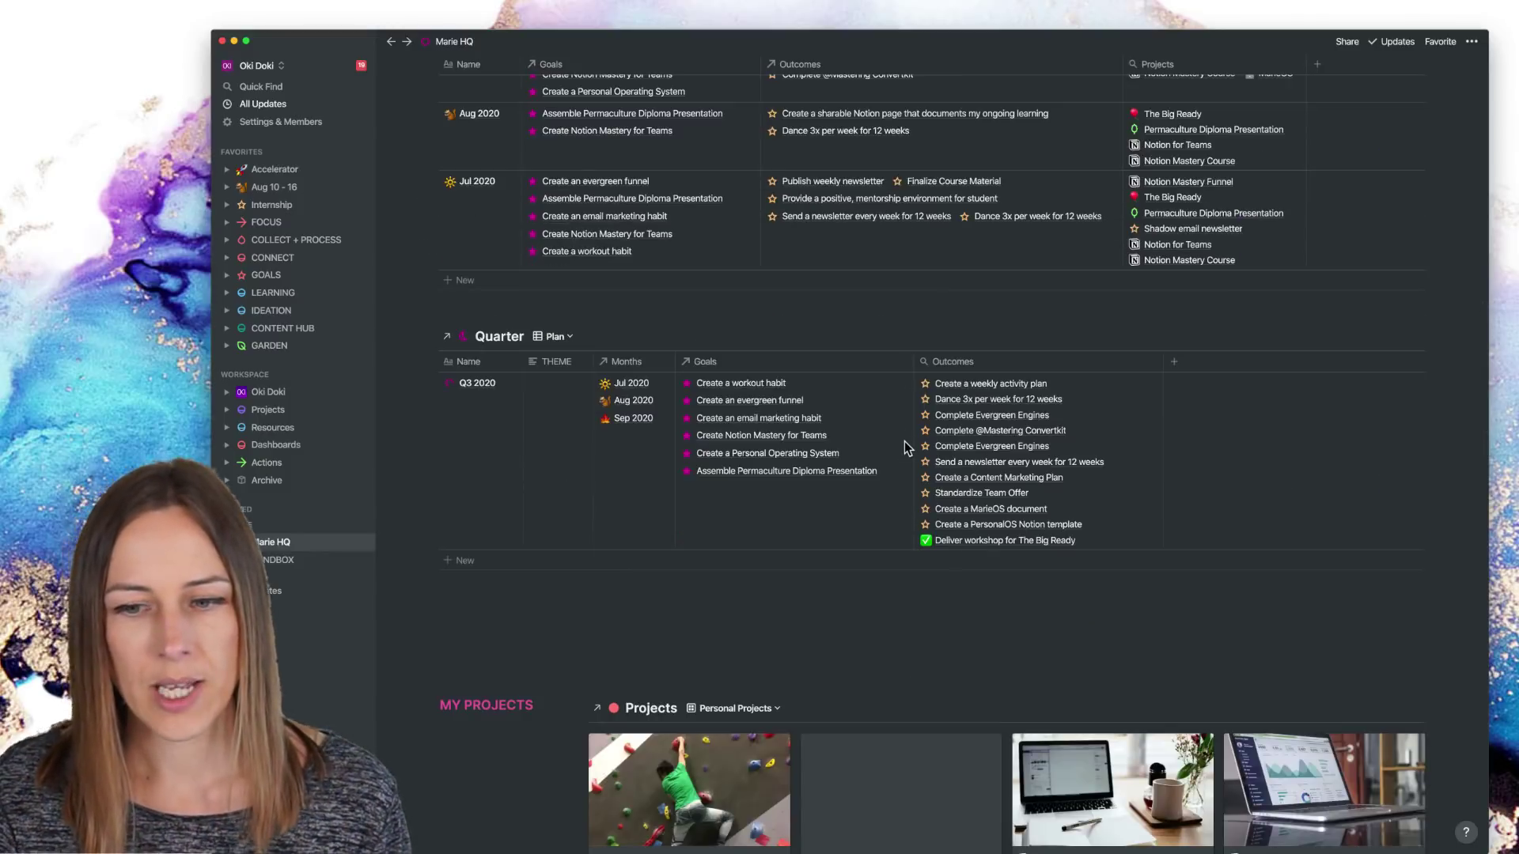
scroll(905, 441, "down", 3)
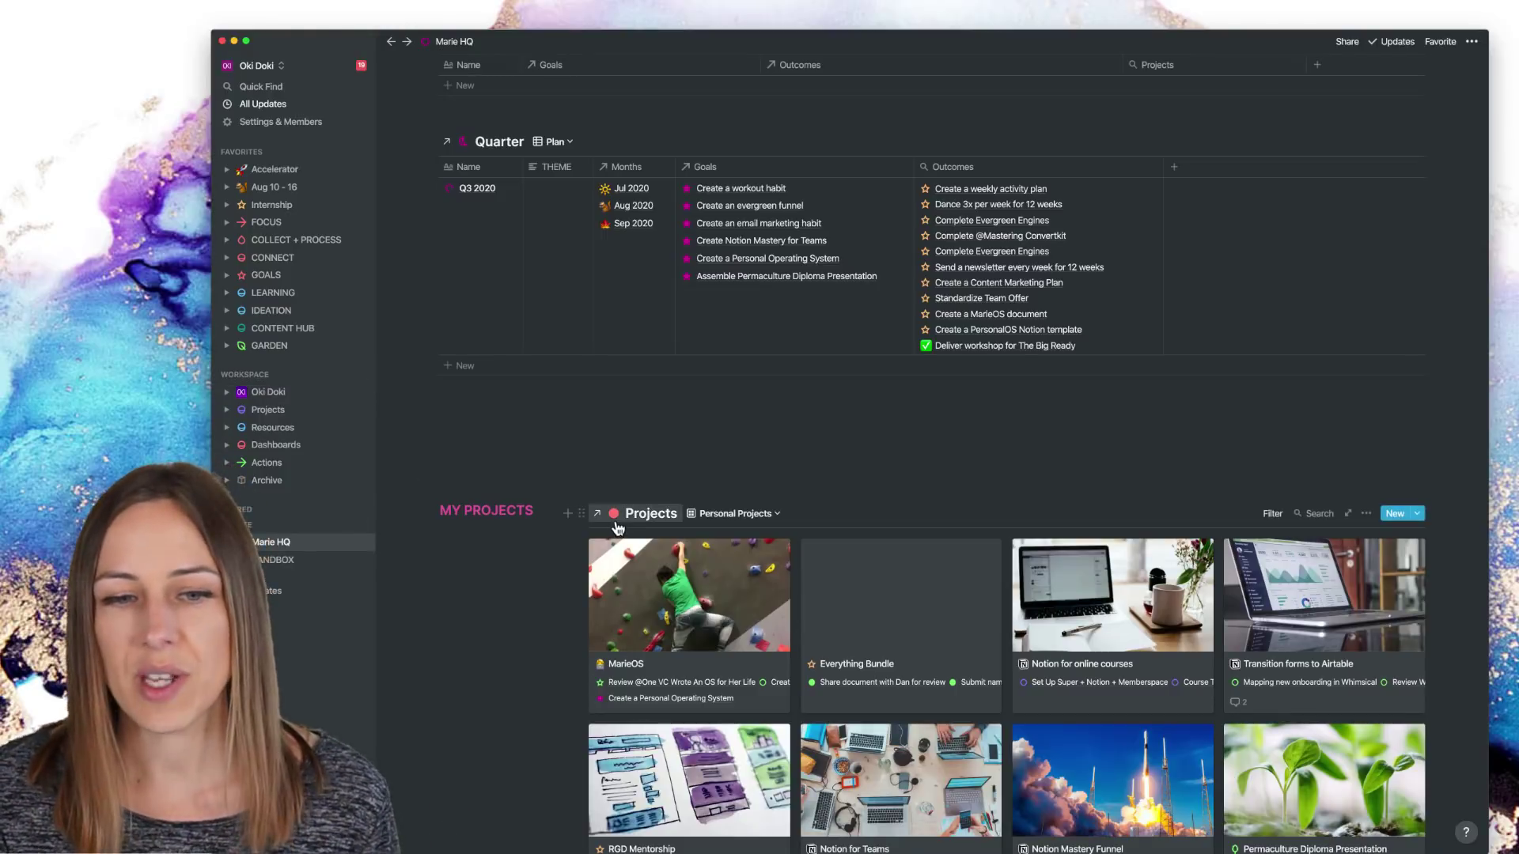
left_click(1272, 514)
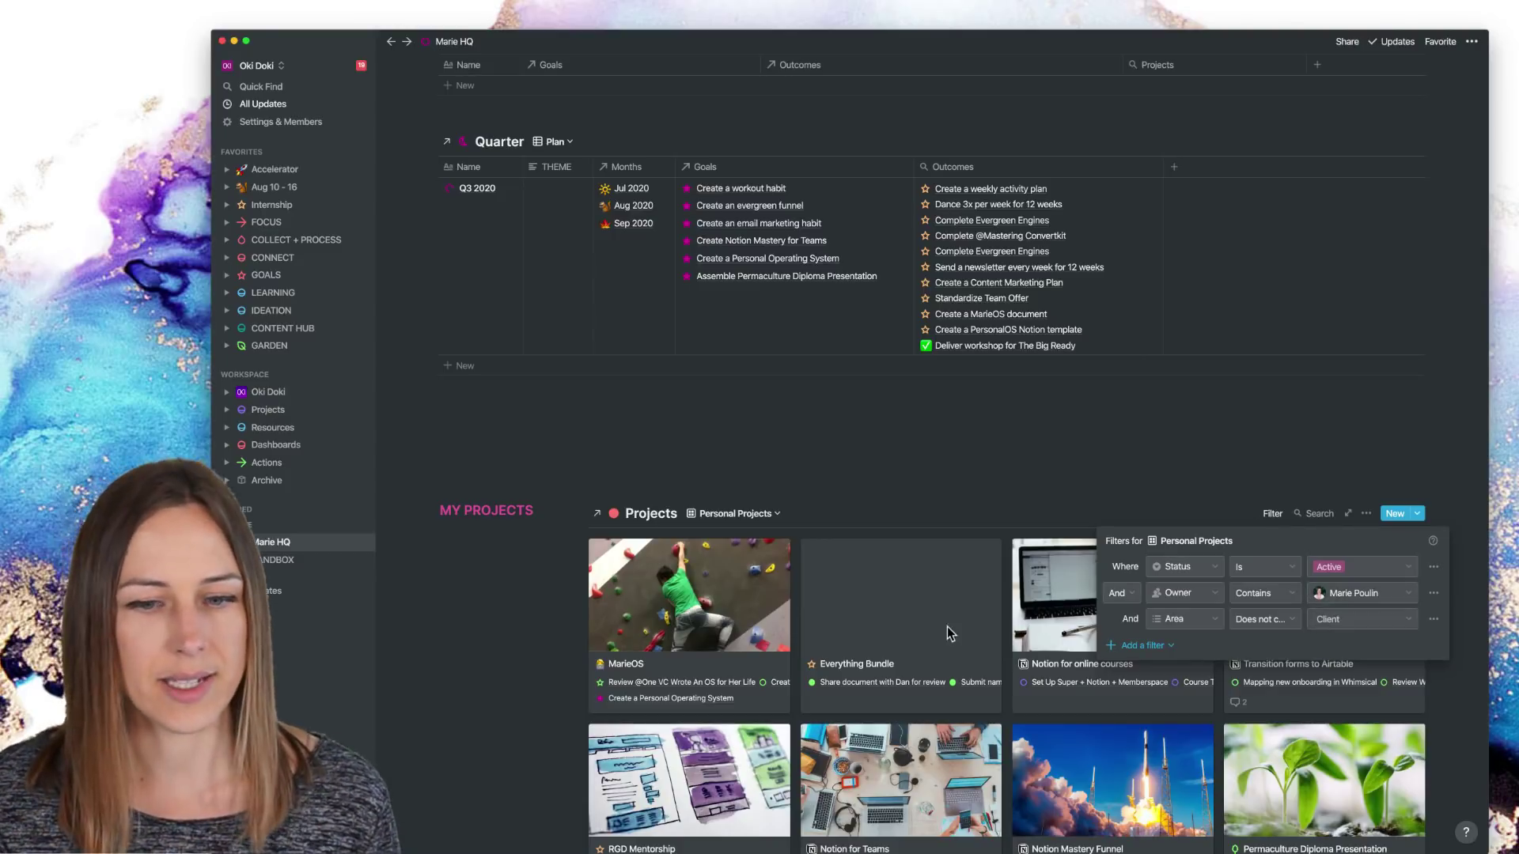
left_click(502, 626)
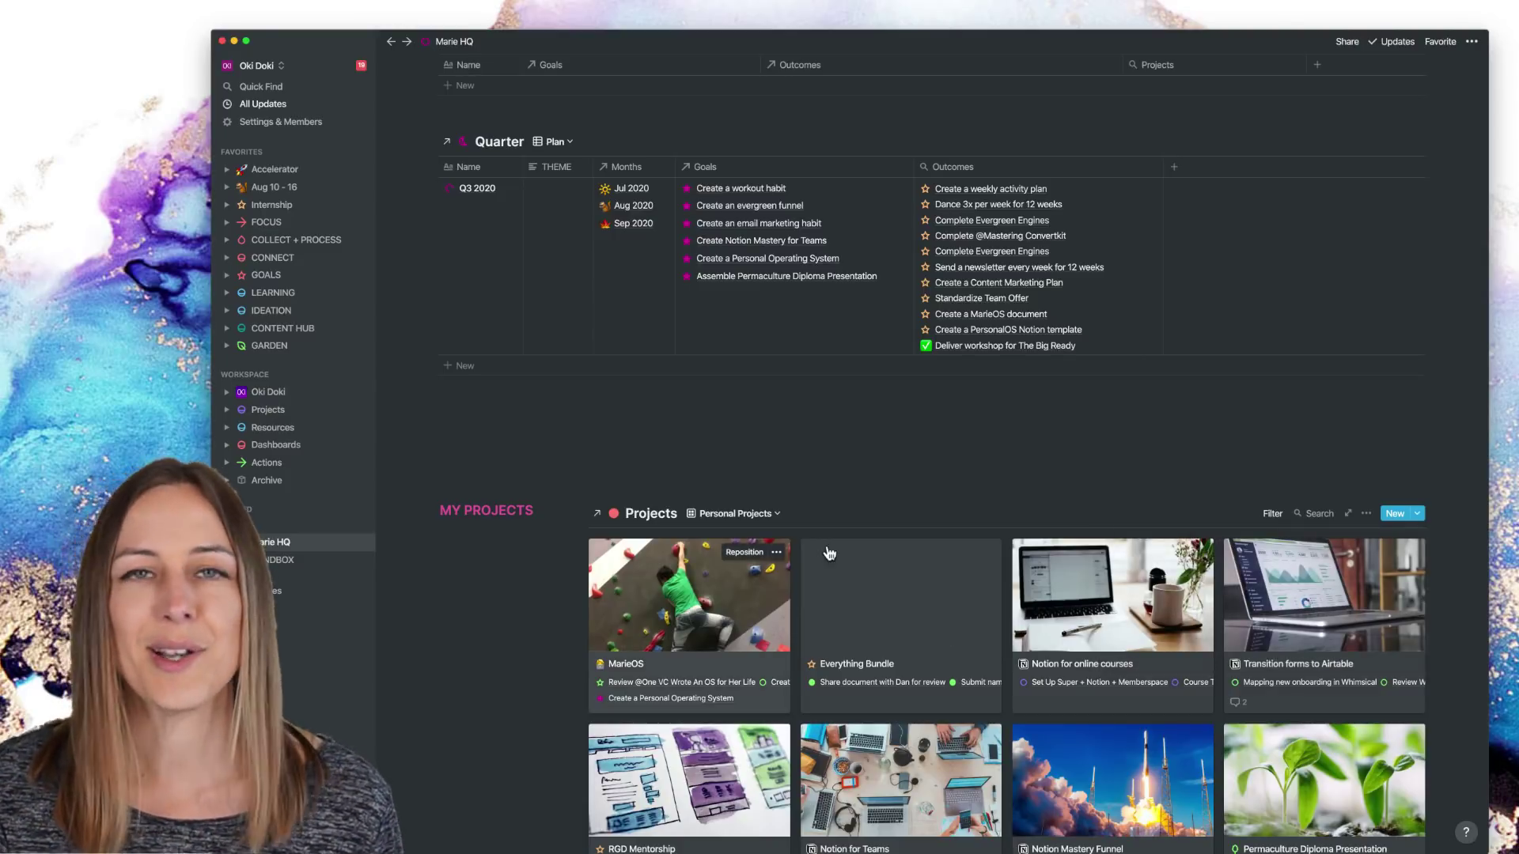
scroll(938, 490, "down", 5)
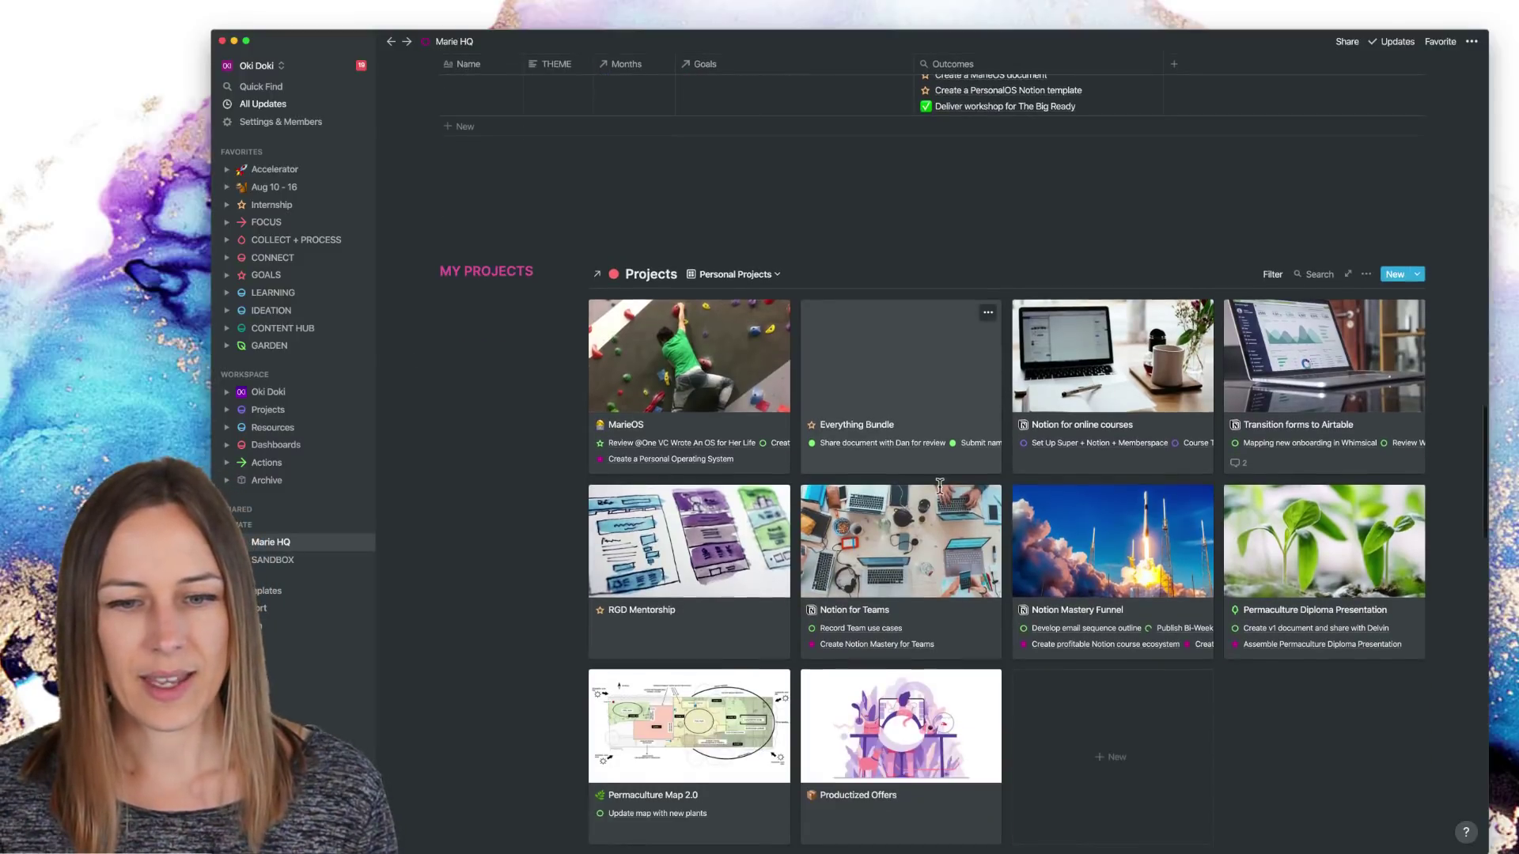
scroll(939, 485, "down", 6)
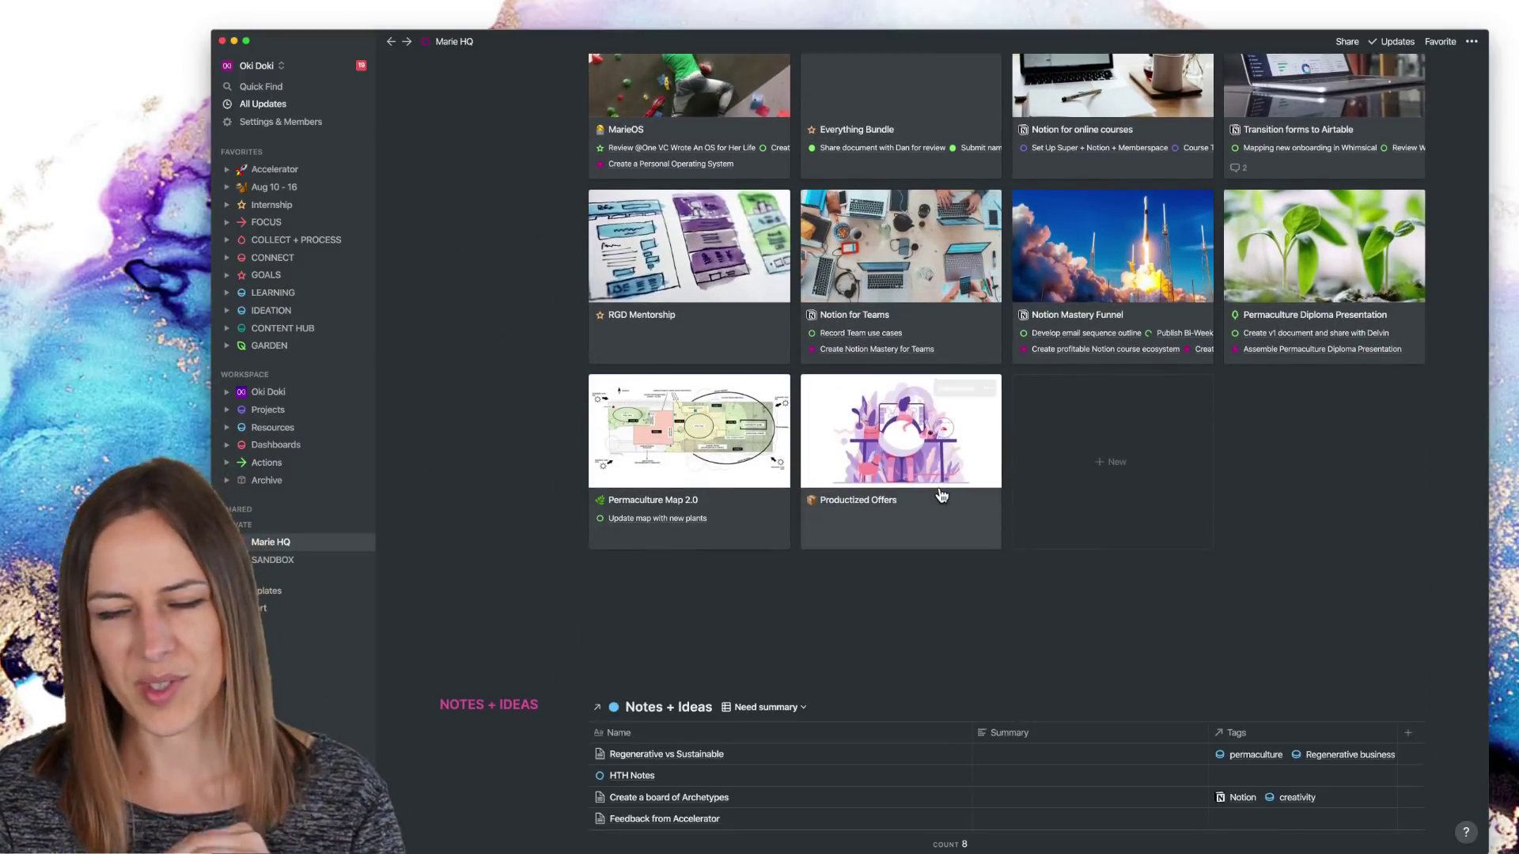
scroll(941, 495, "down", 1)
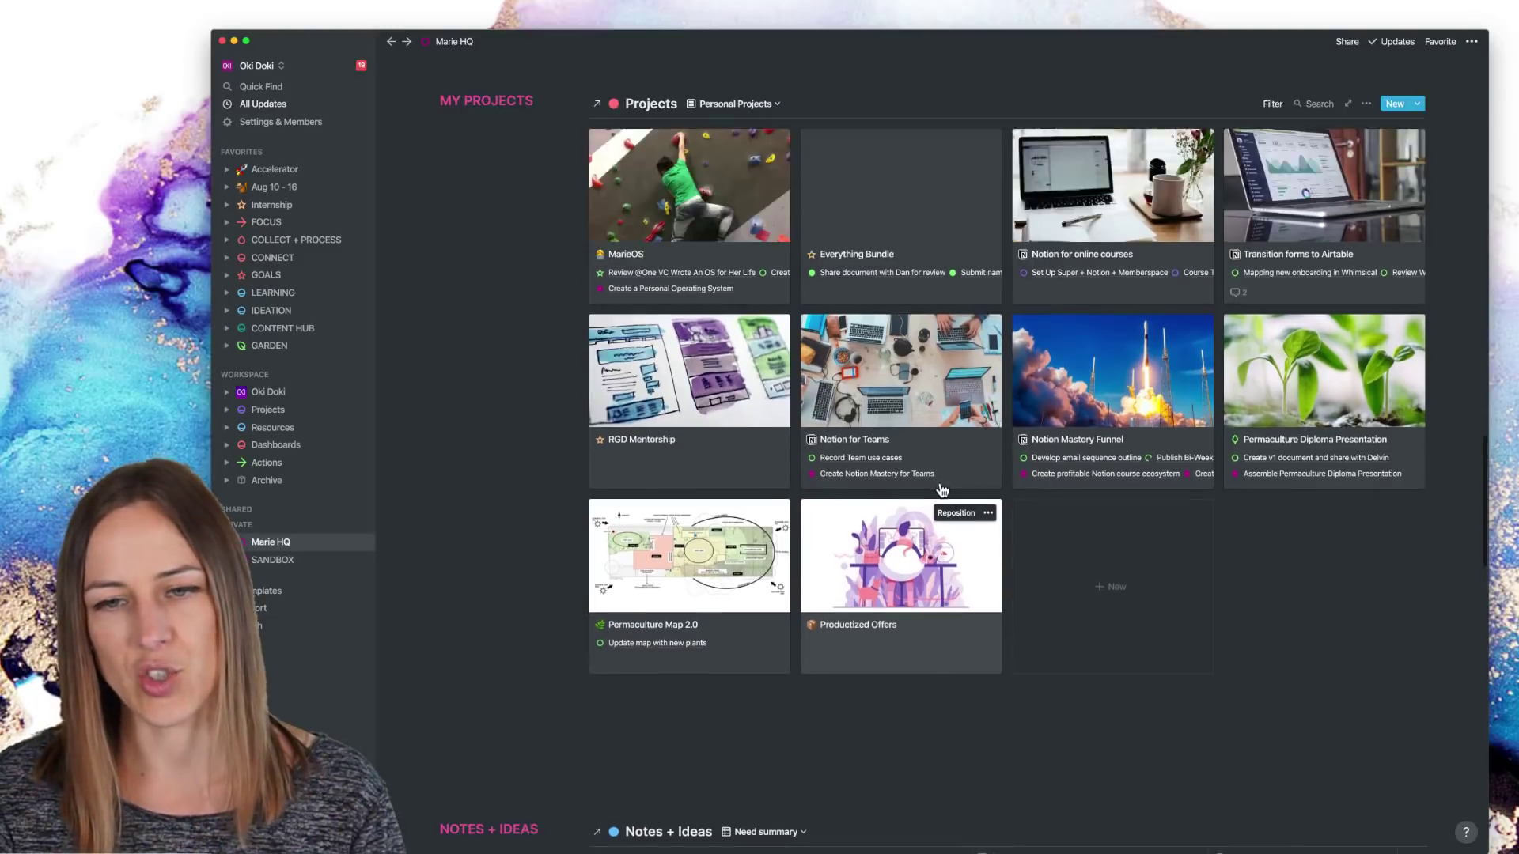
scroll(941, 489, "up", 20)
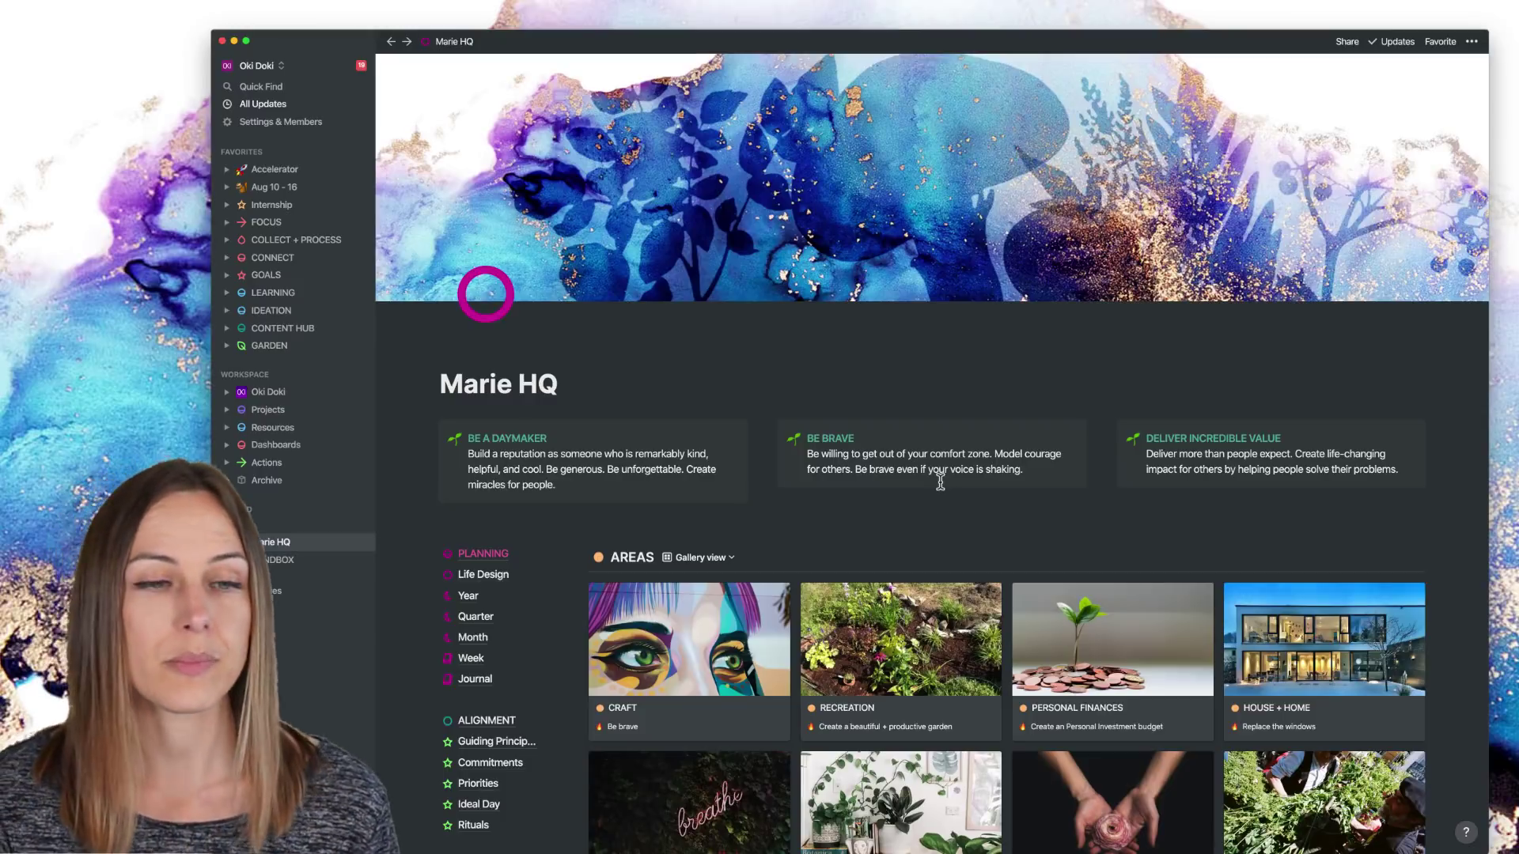
left_click(272, 393)
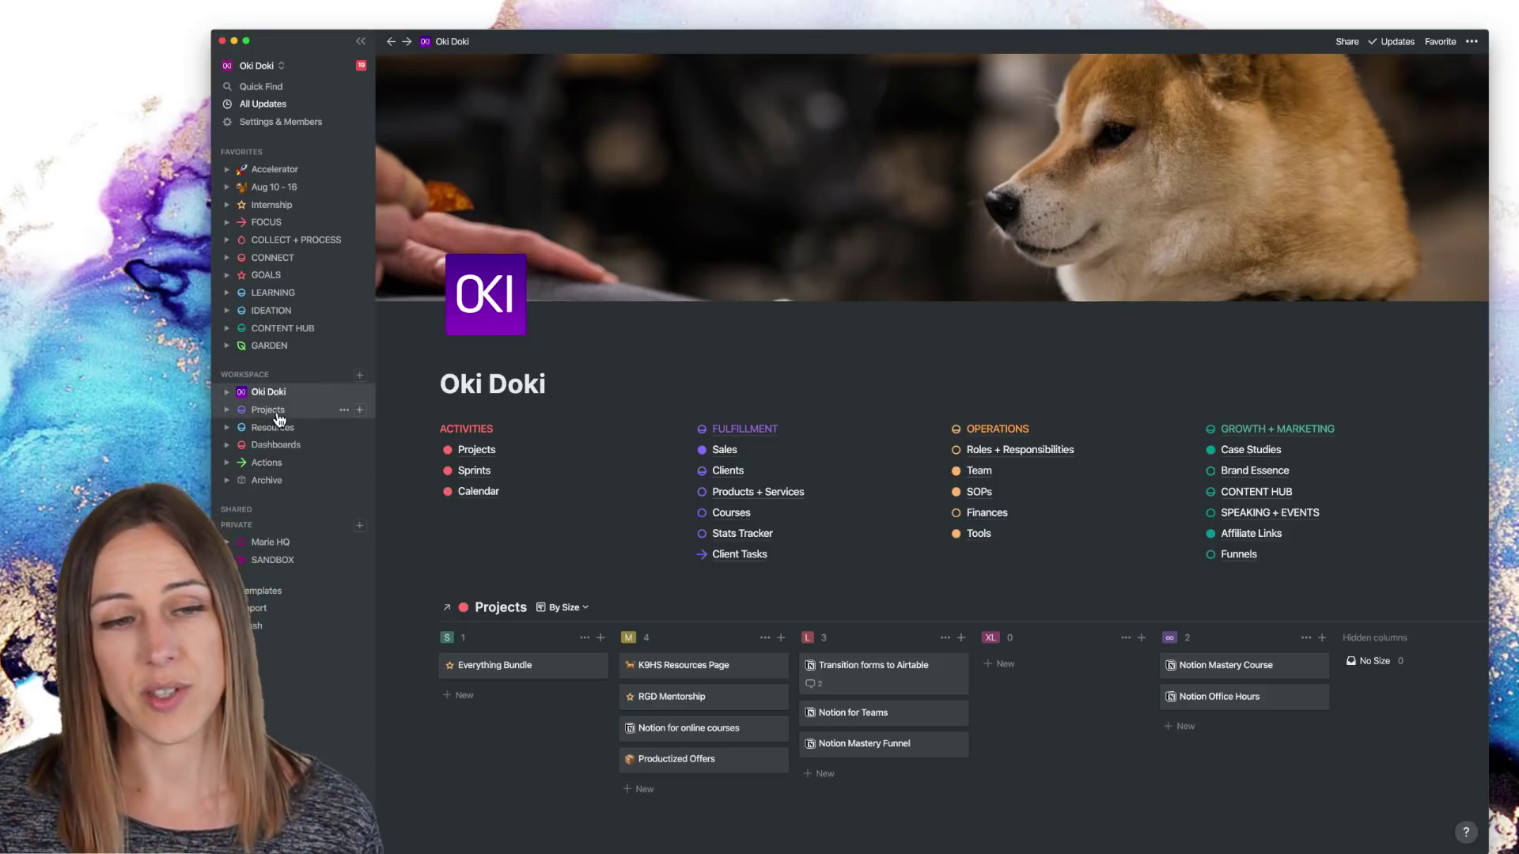
Open Projects under Oki Doki in the sidebar to see the board grouped by type.
left_click(269, 410)
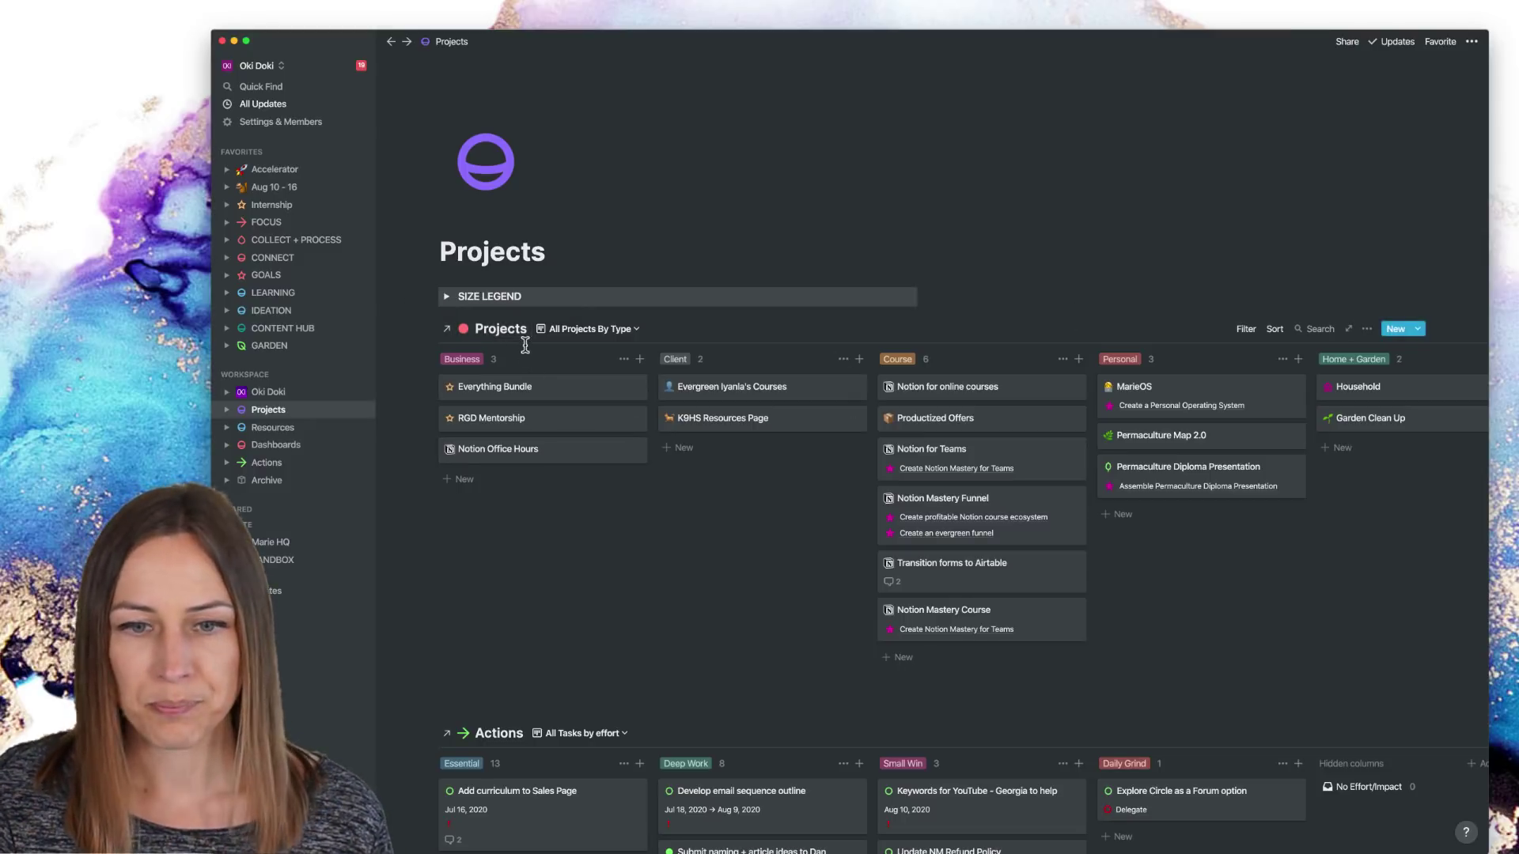
Try the Projects views By Size, ONGOING, and All Projects By Type.
left_click(624, 329)
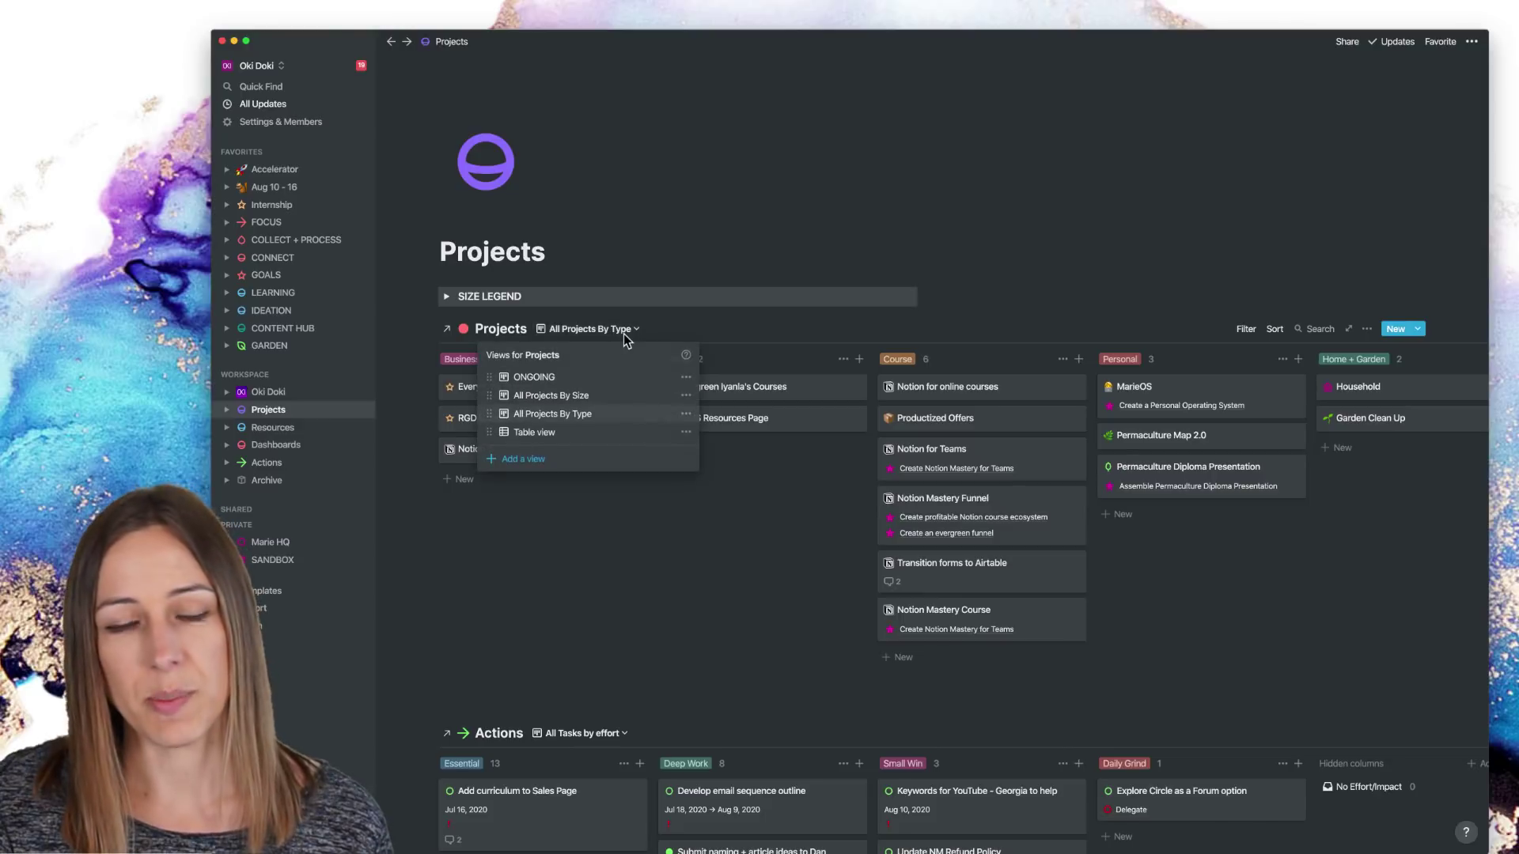
left_click(585, 396)
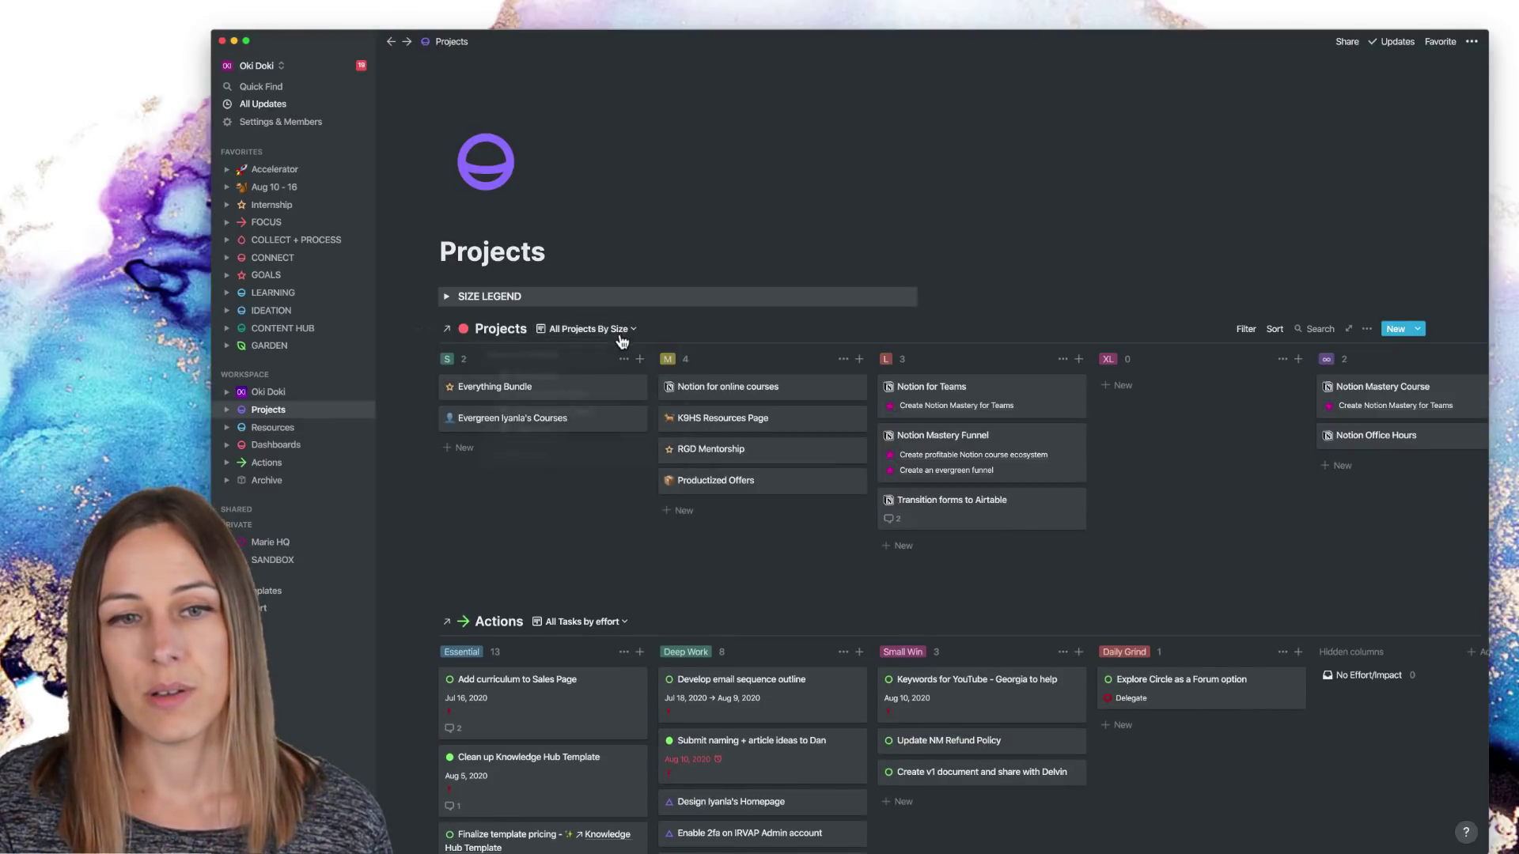
left_click(617, 329)
left_click(549, 380)
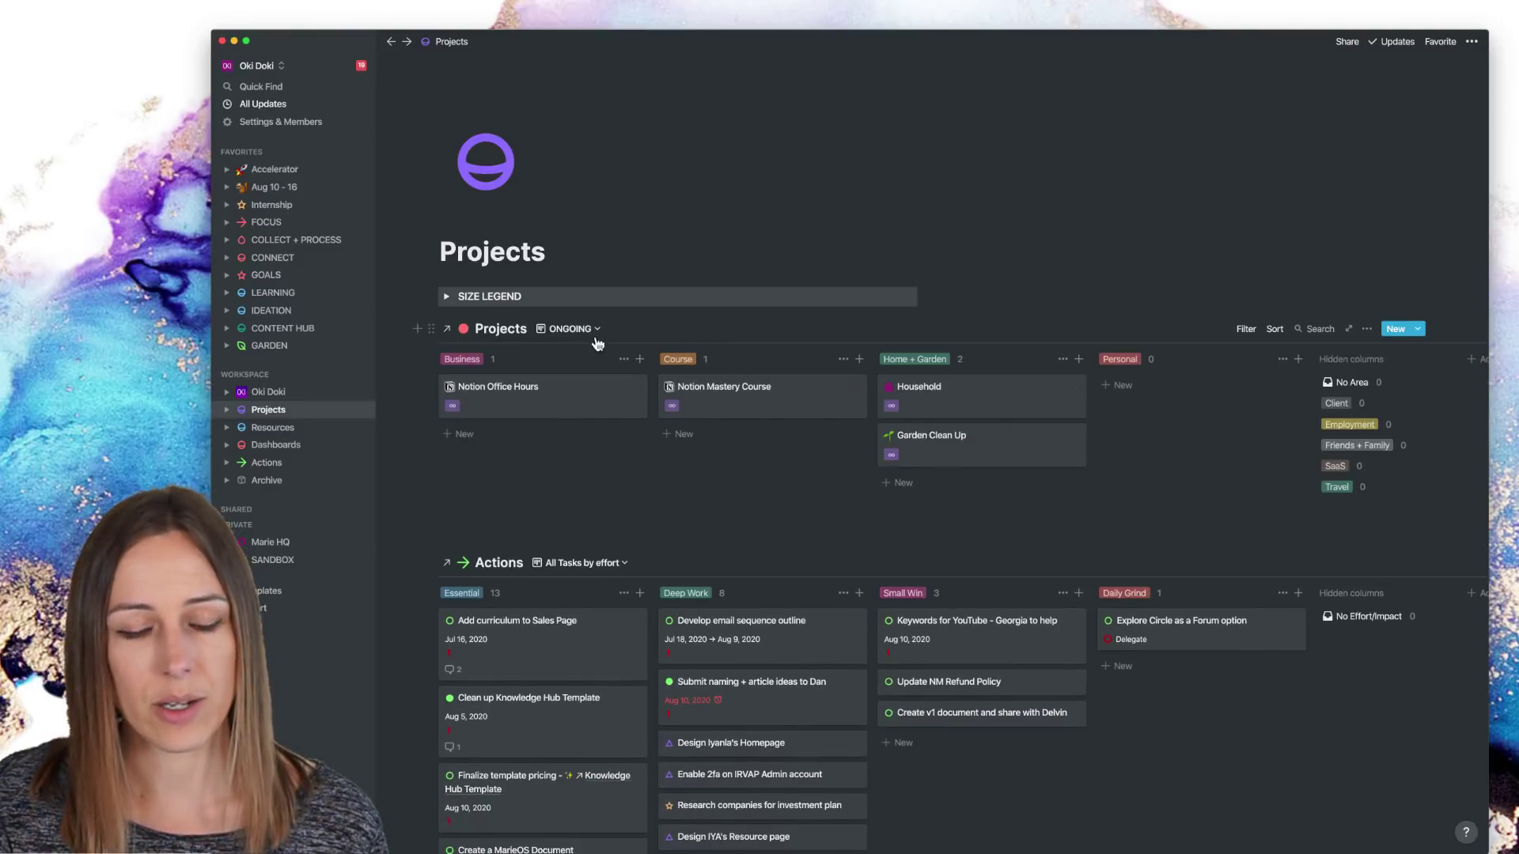
left_click(570, 331)
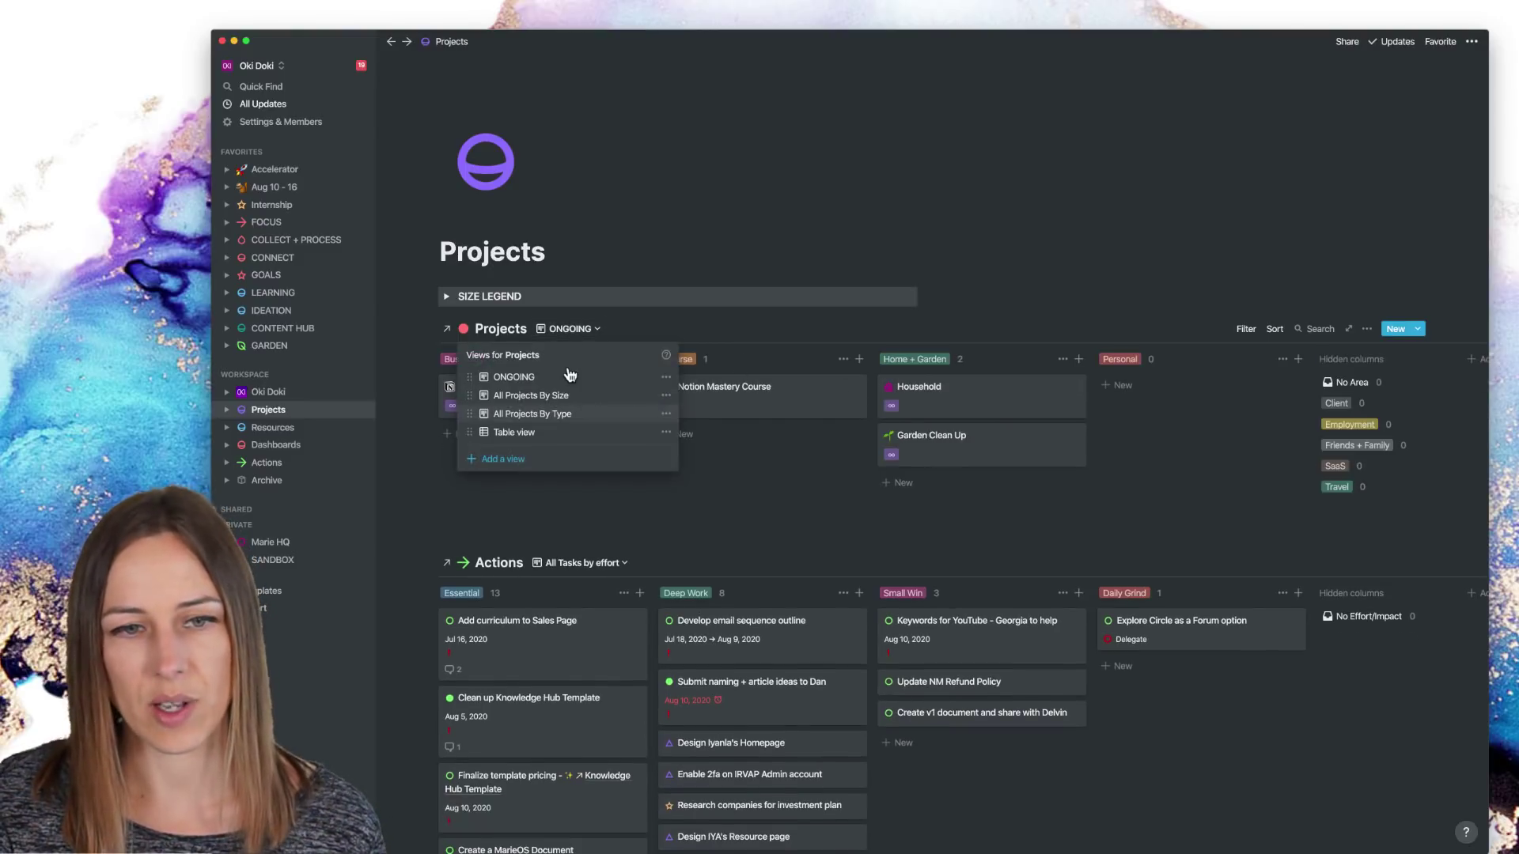
left_click(518, 417)
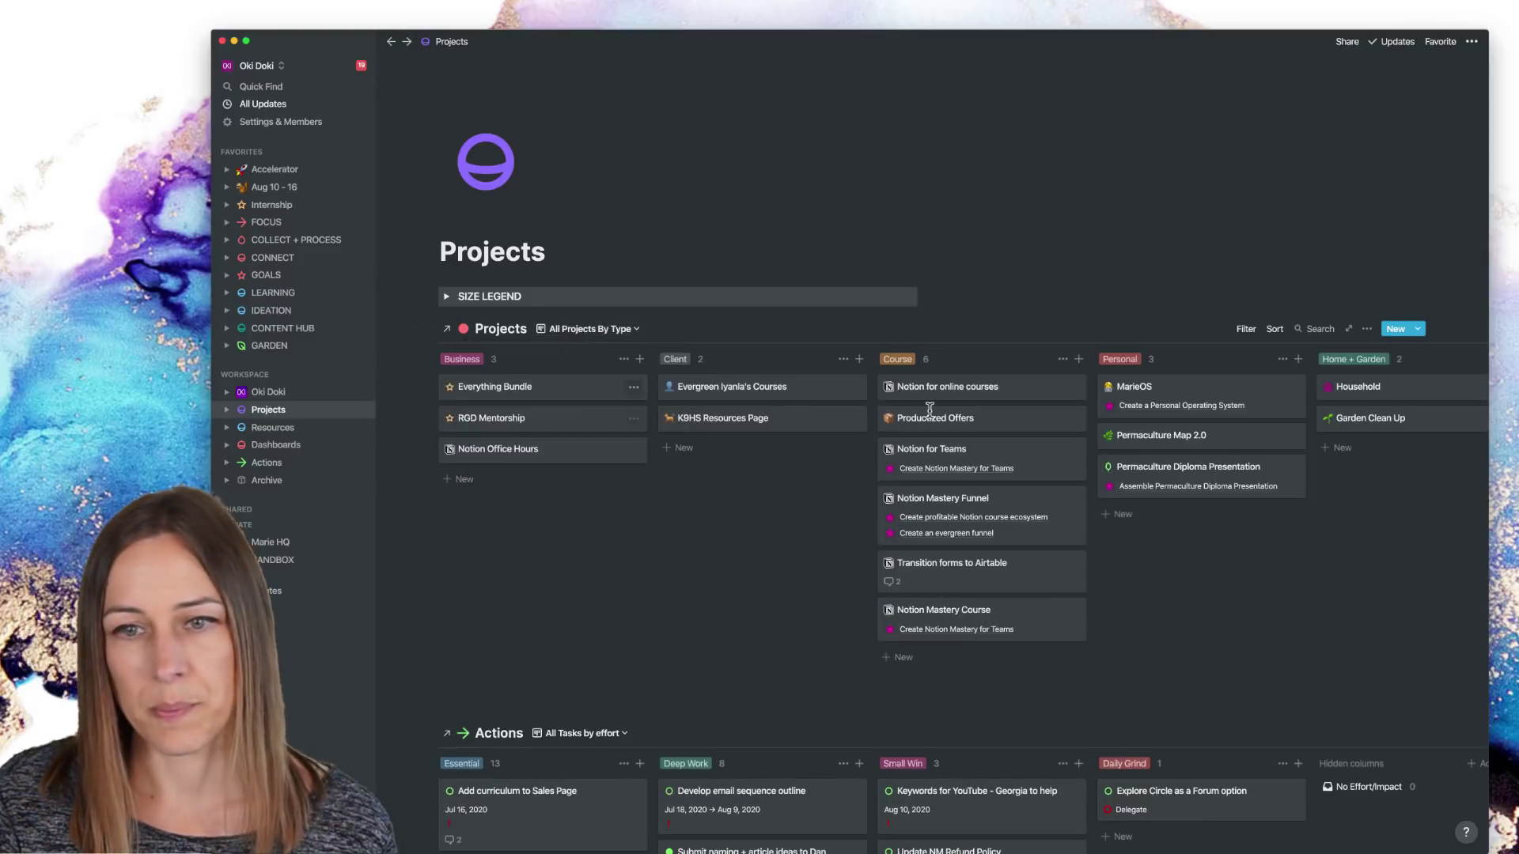
Read the SIZE LEGEND definitions, then group the Projects board by size.
scroll(621, 546, "down", 5)
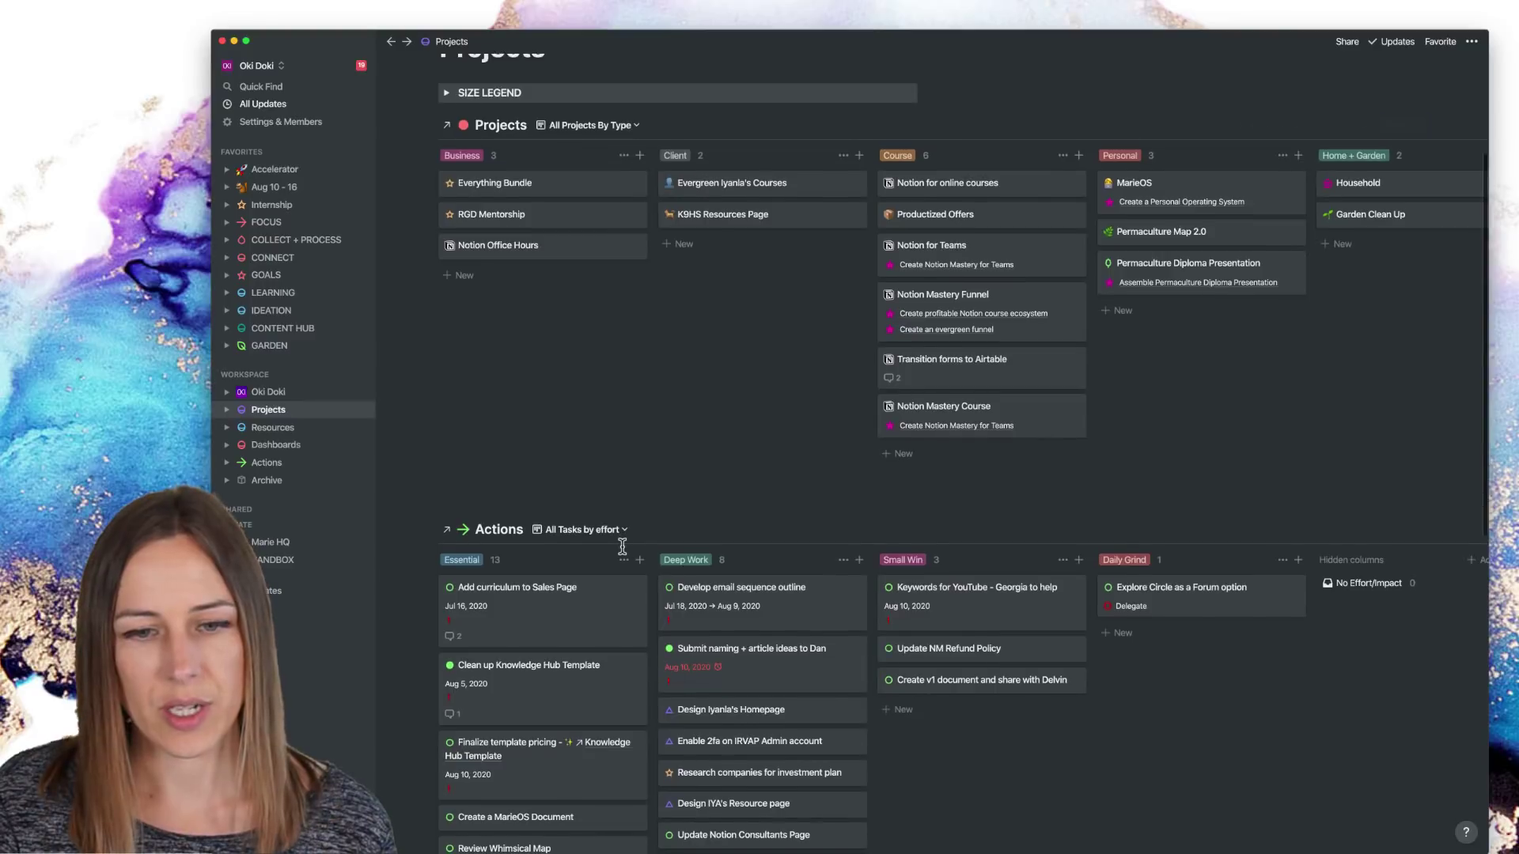
scroll(1019, 541, "up", 2)
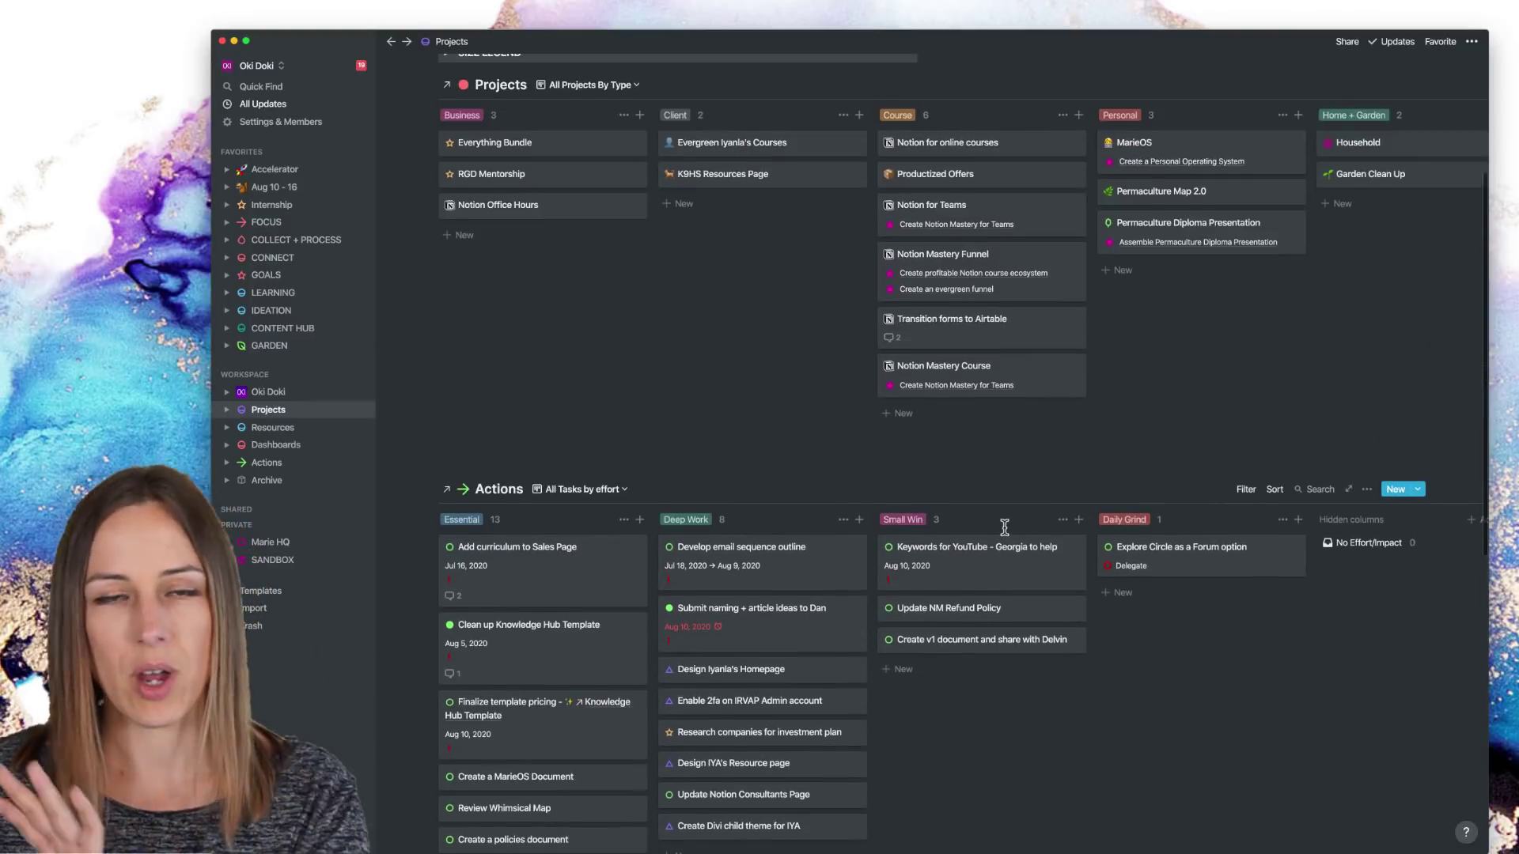
scroll(823, 288, "up", 3)
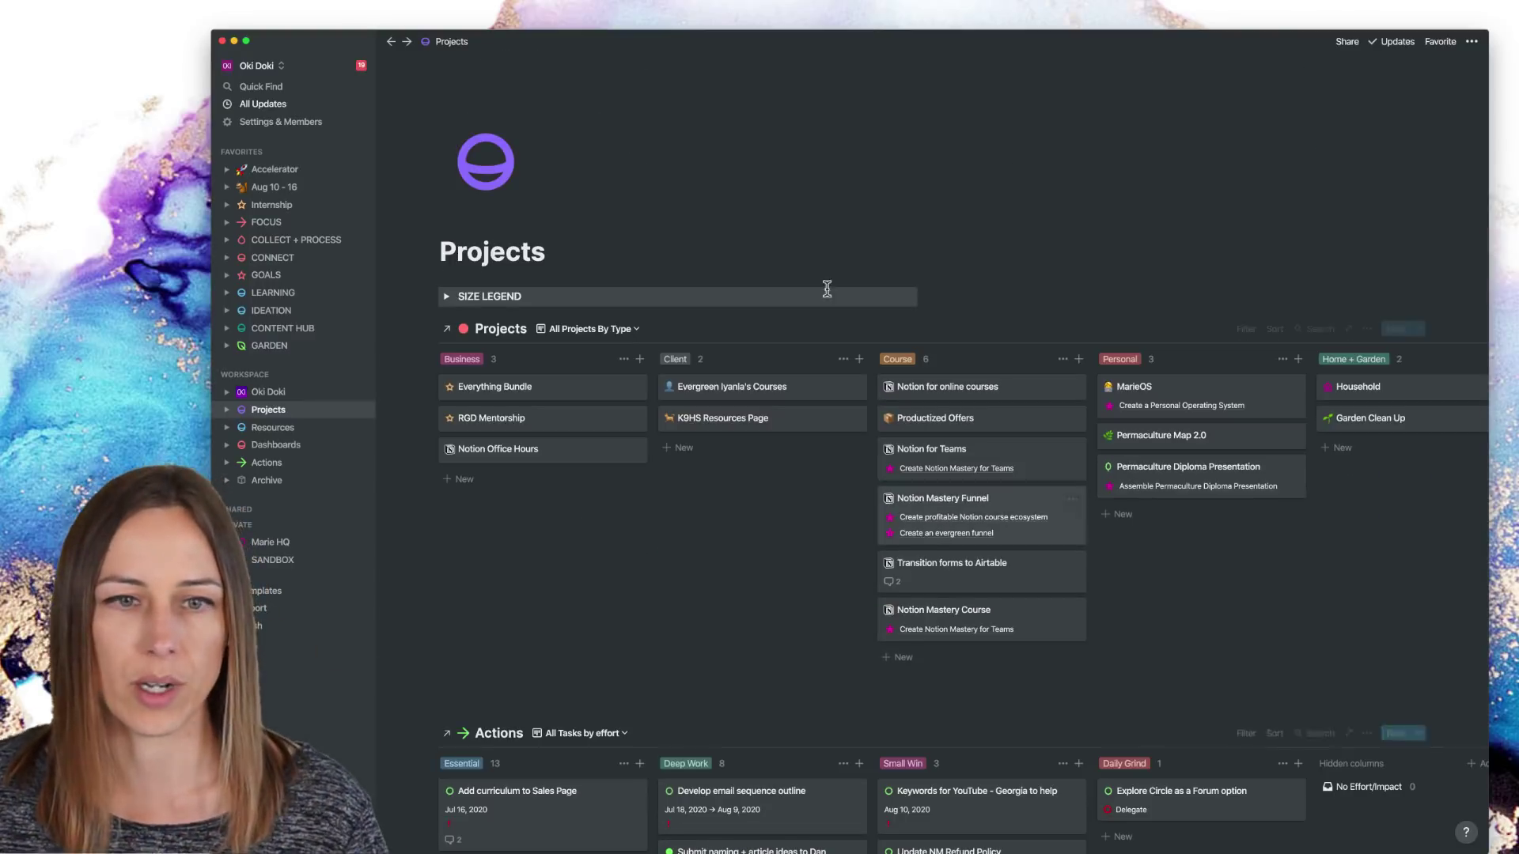
left_click(446, 296)
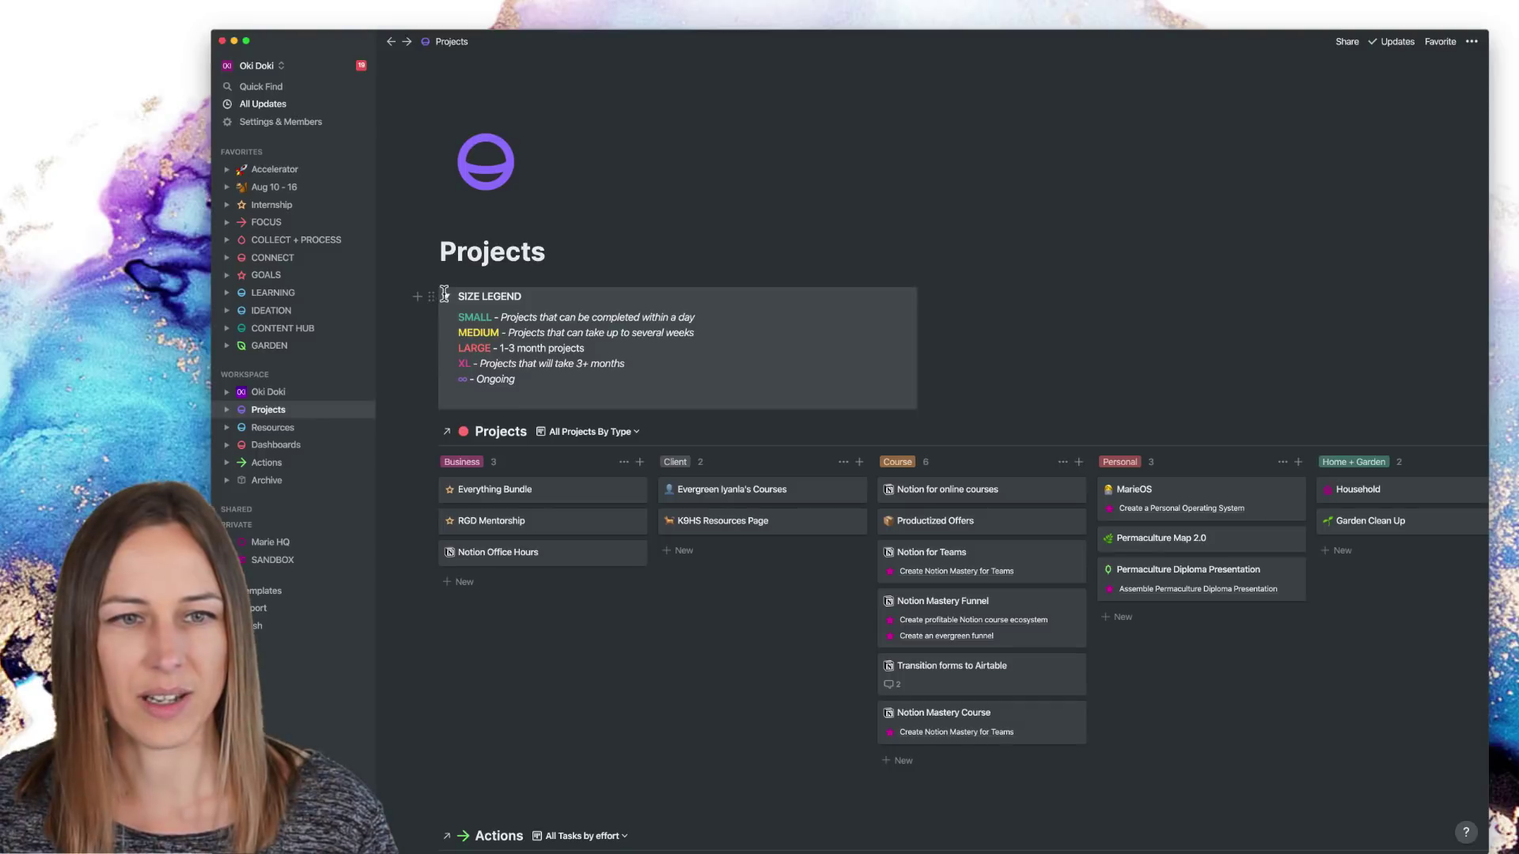
left_click(444, 296)
left_click(577, 329)
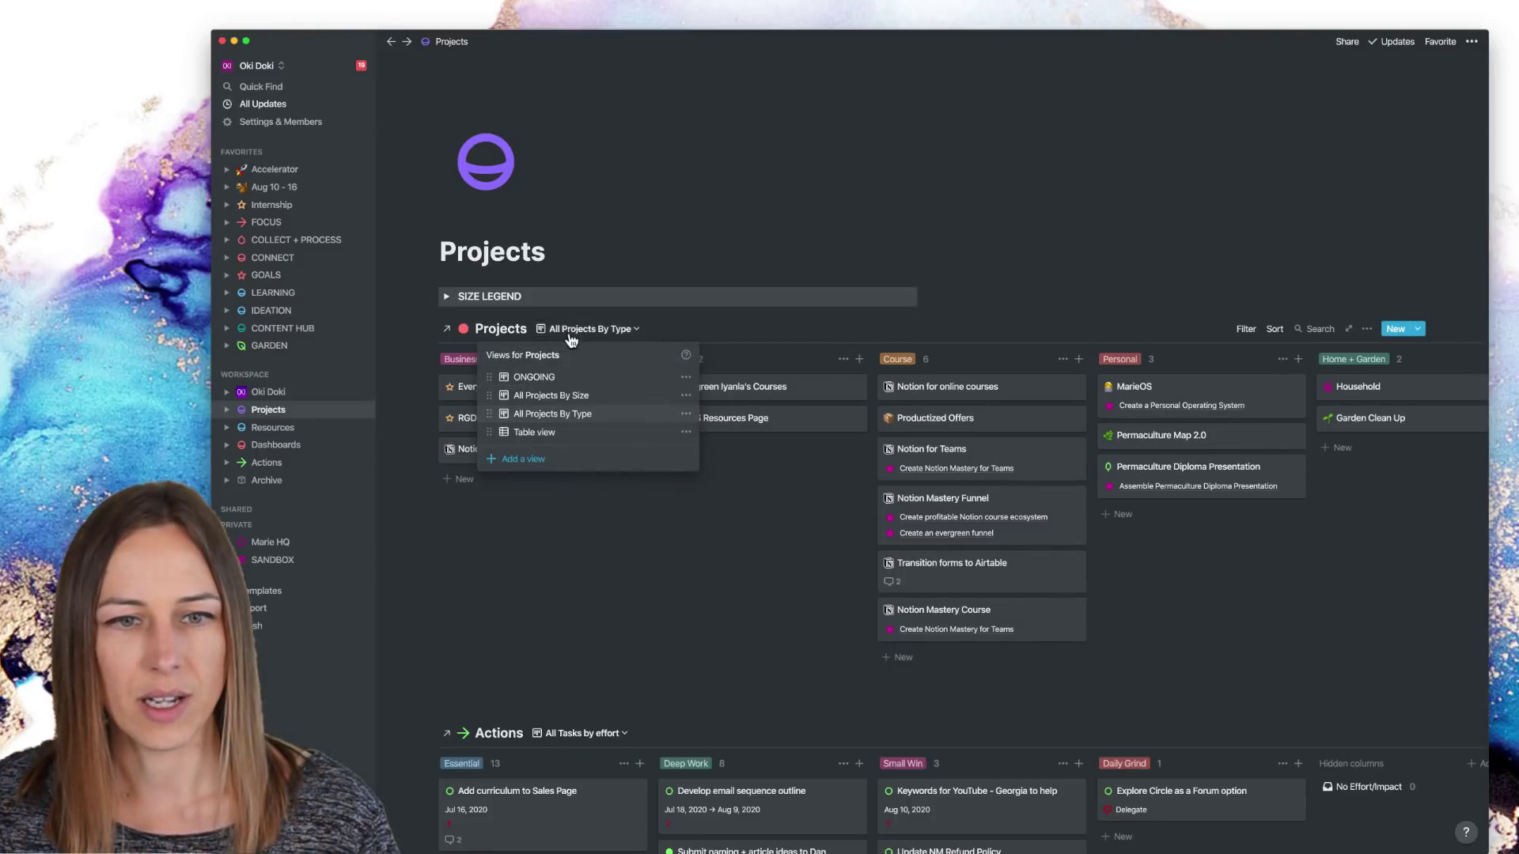
left_click(556, 395)
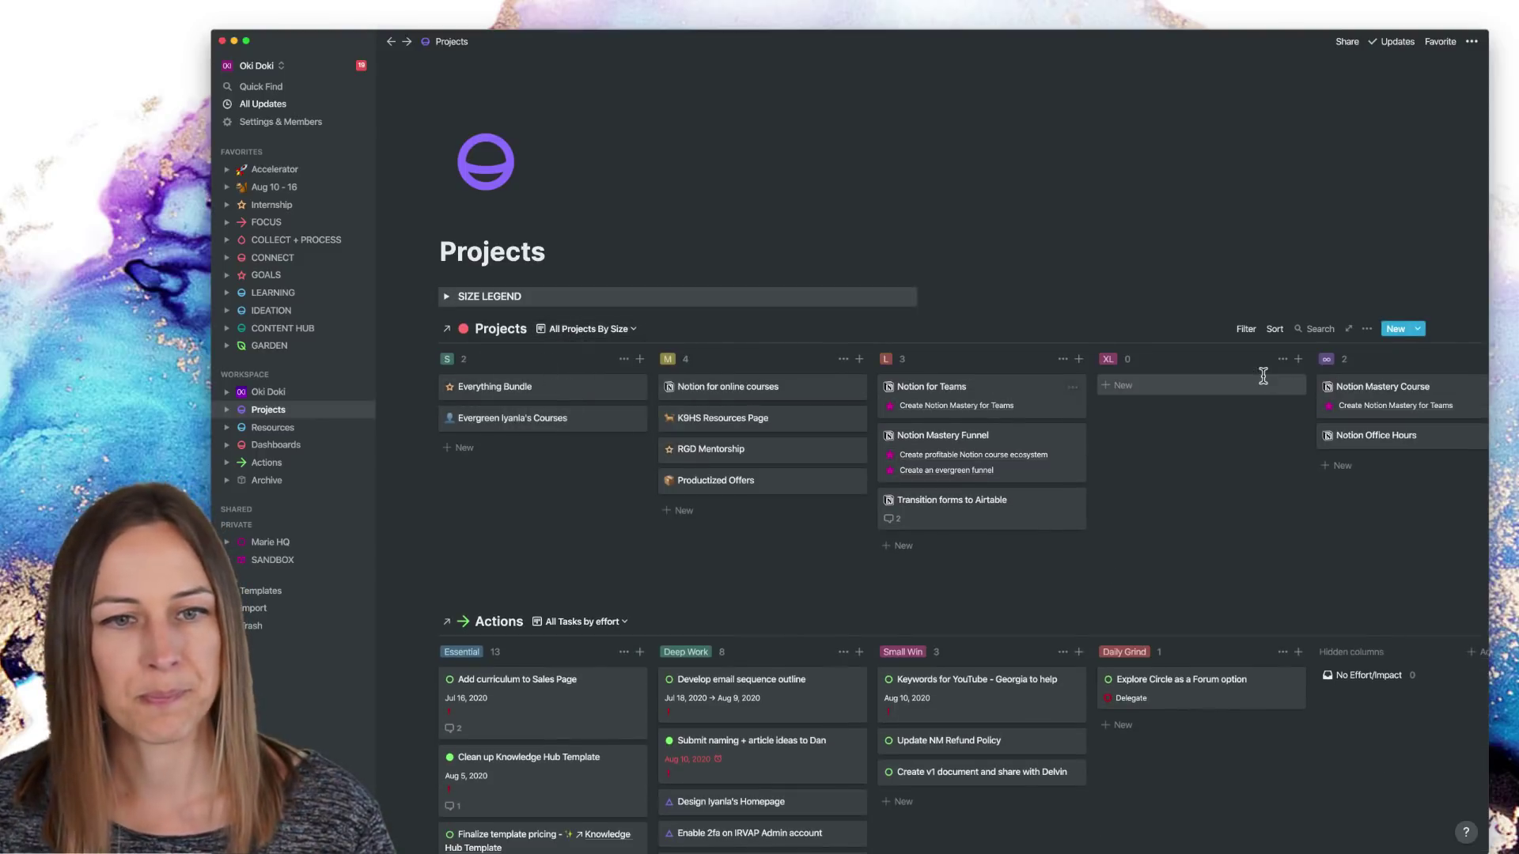
Check the new-project templates list, then go to the Resources page.
left_click(1417, 329)
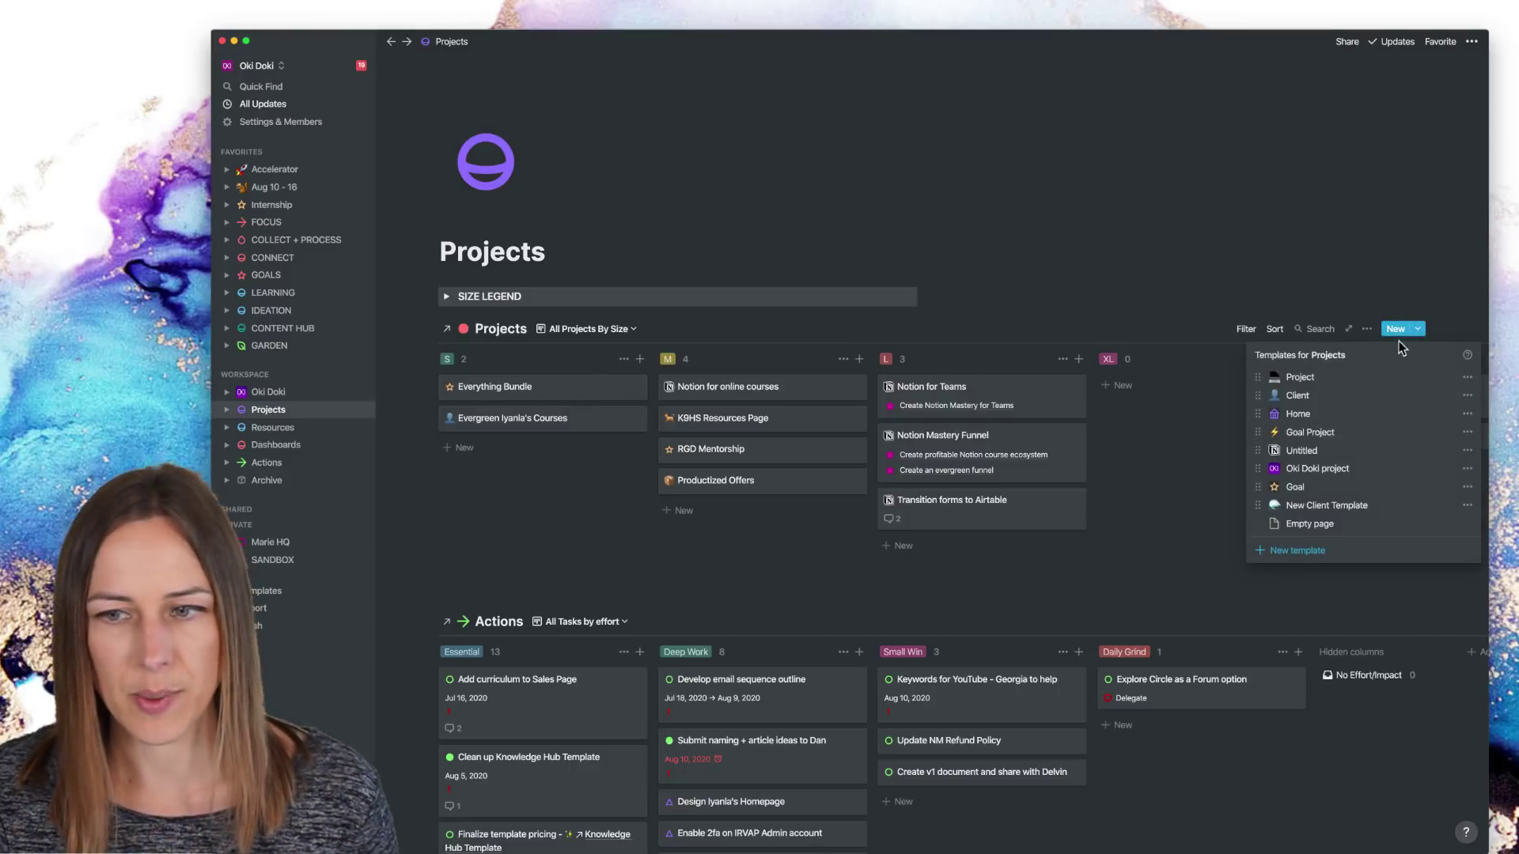
left_click(1036, 244)
left_click(273, 425)
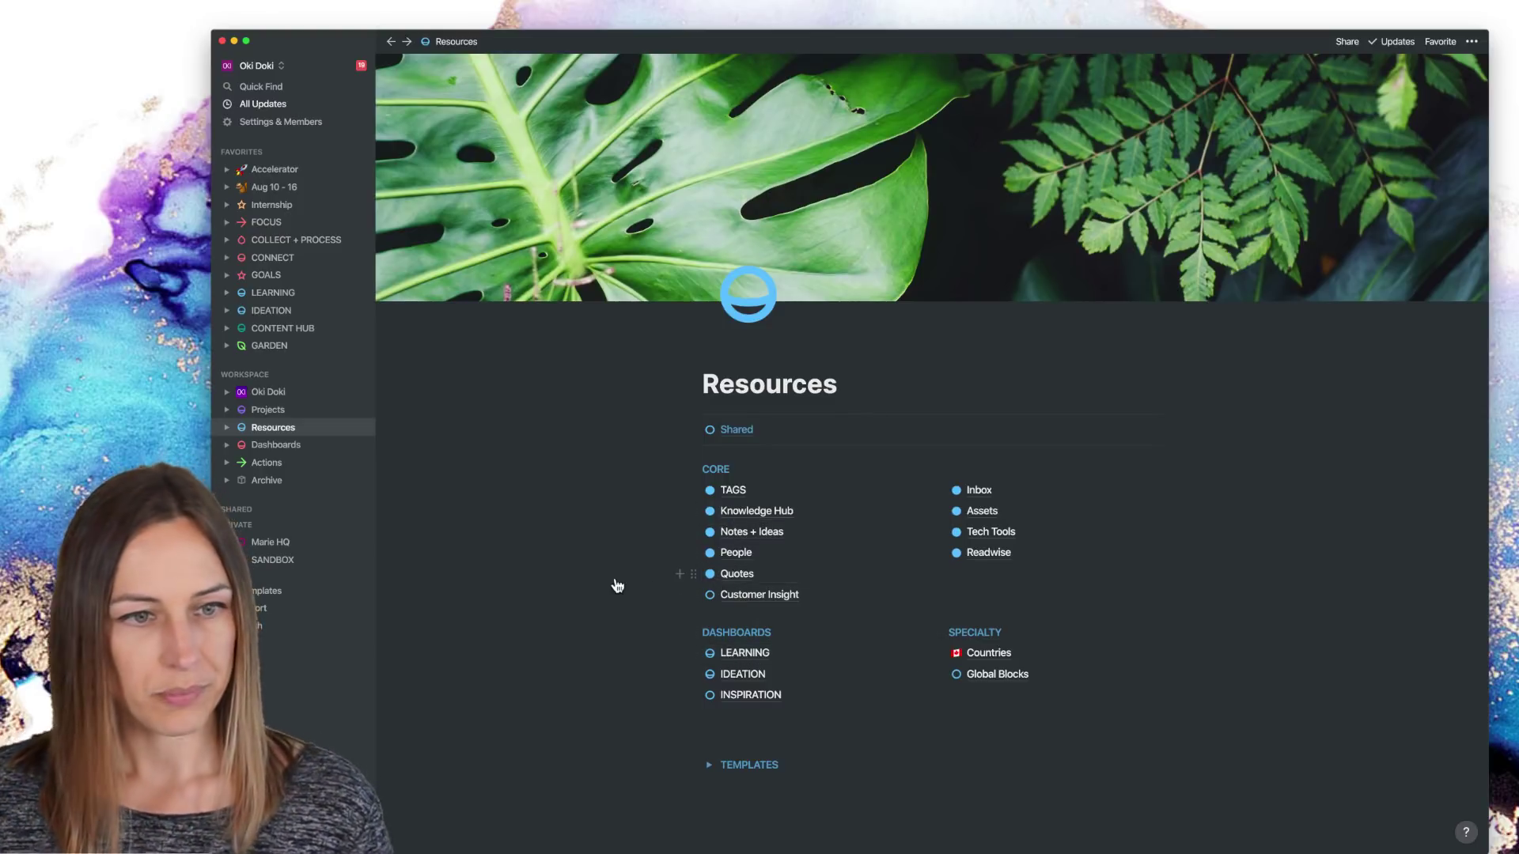
Go to the Dashboards page, which lists BIG VISION through CONTENT HUB.
left_click(278, 444)
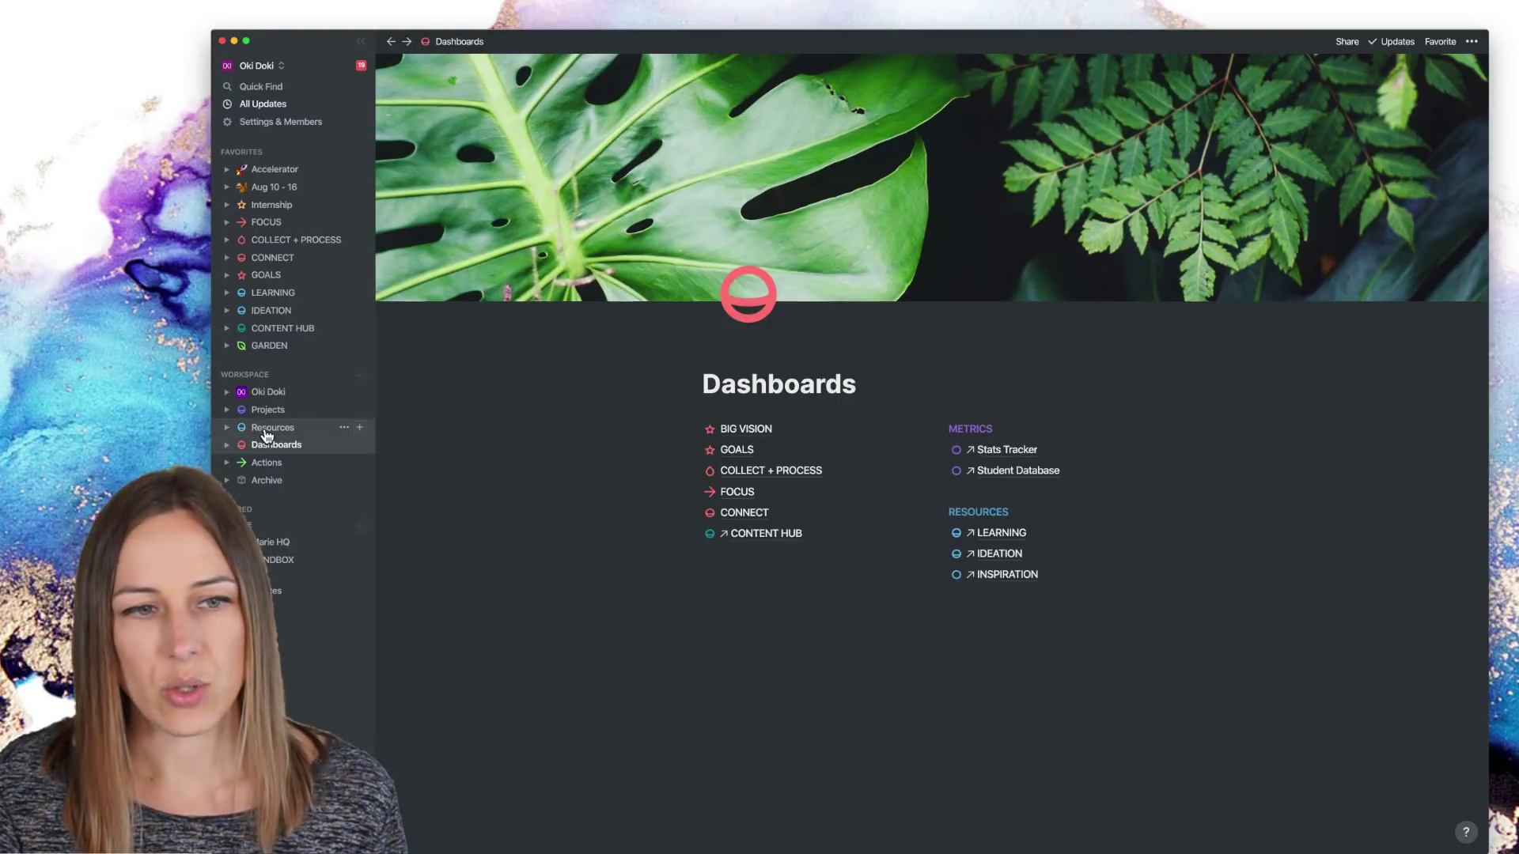
Return to the Oki Doki home page with its Operations links.
left_click(275, 393)
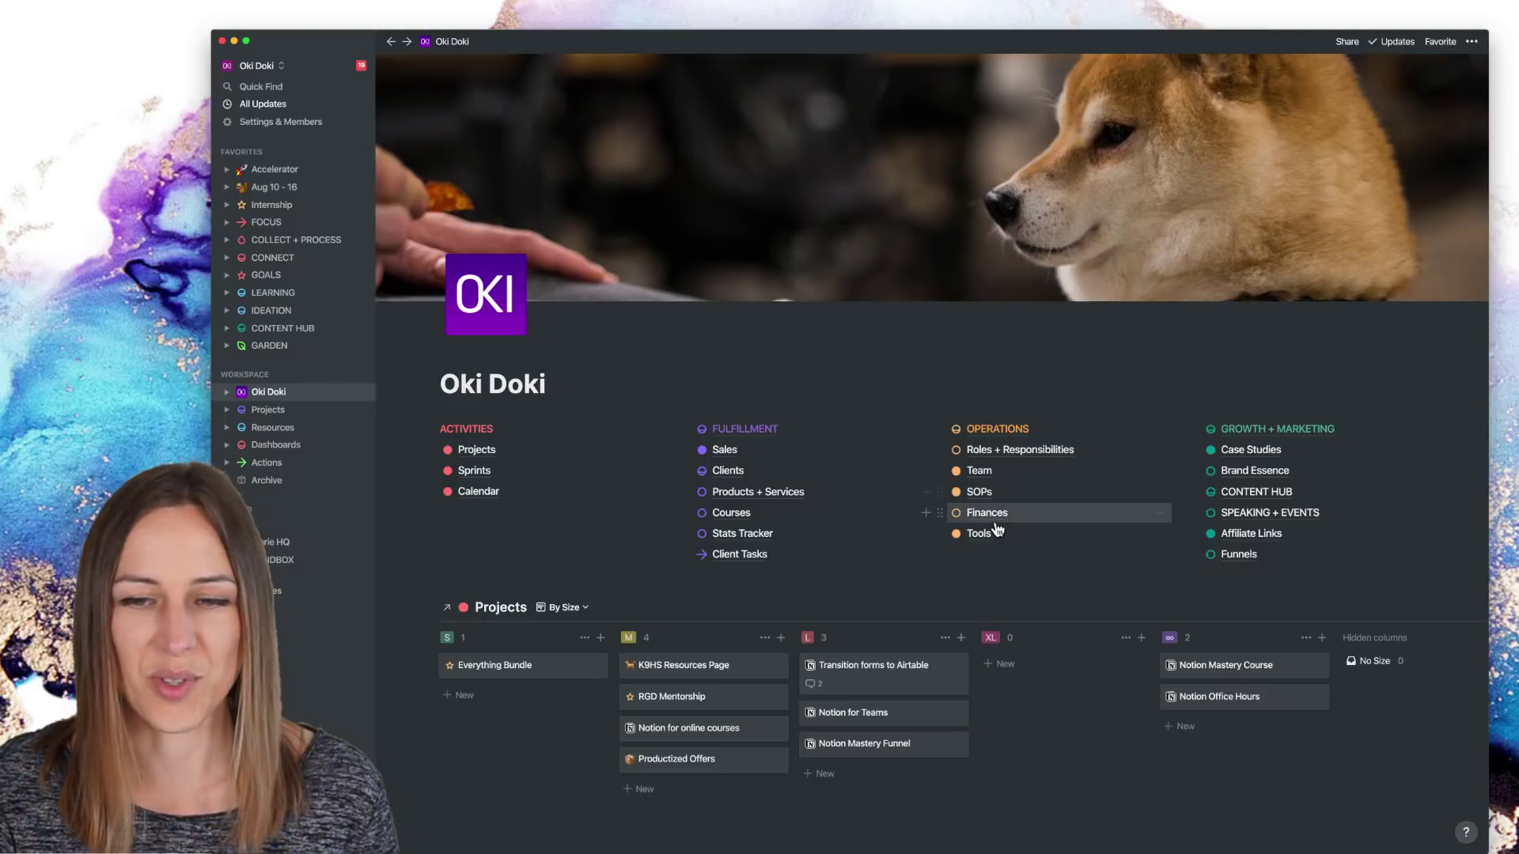
Open OPERATIONS and preview the Bookkeeping SOP and its Books templates list.
left_click(996, 428)
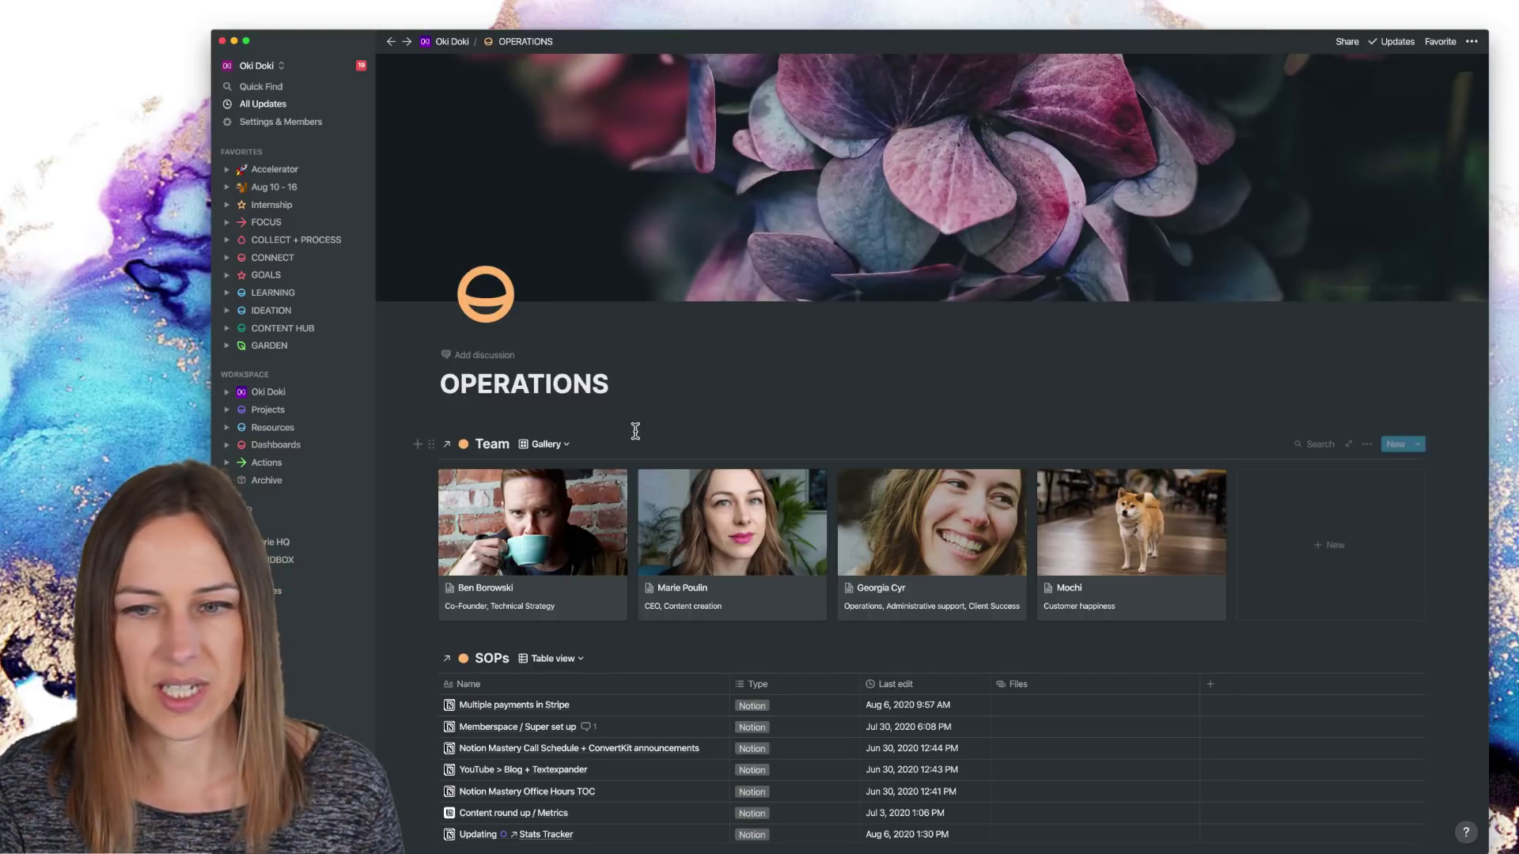
scroll(644, 569, "down", 5)
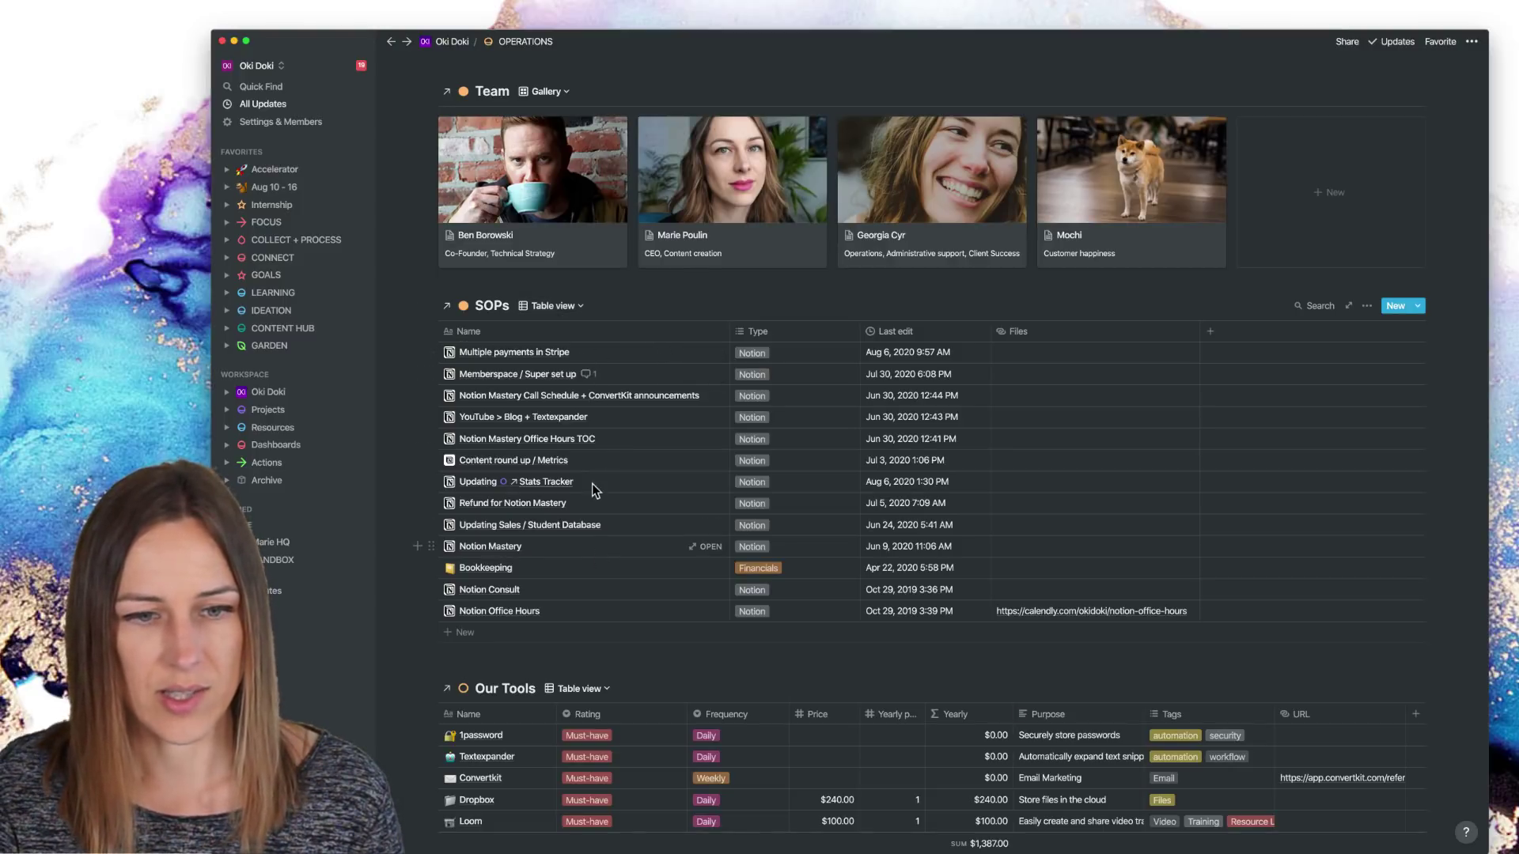
left_click(740, 562)
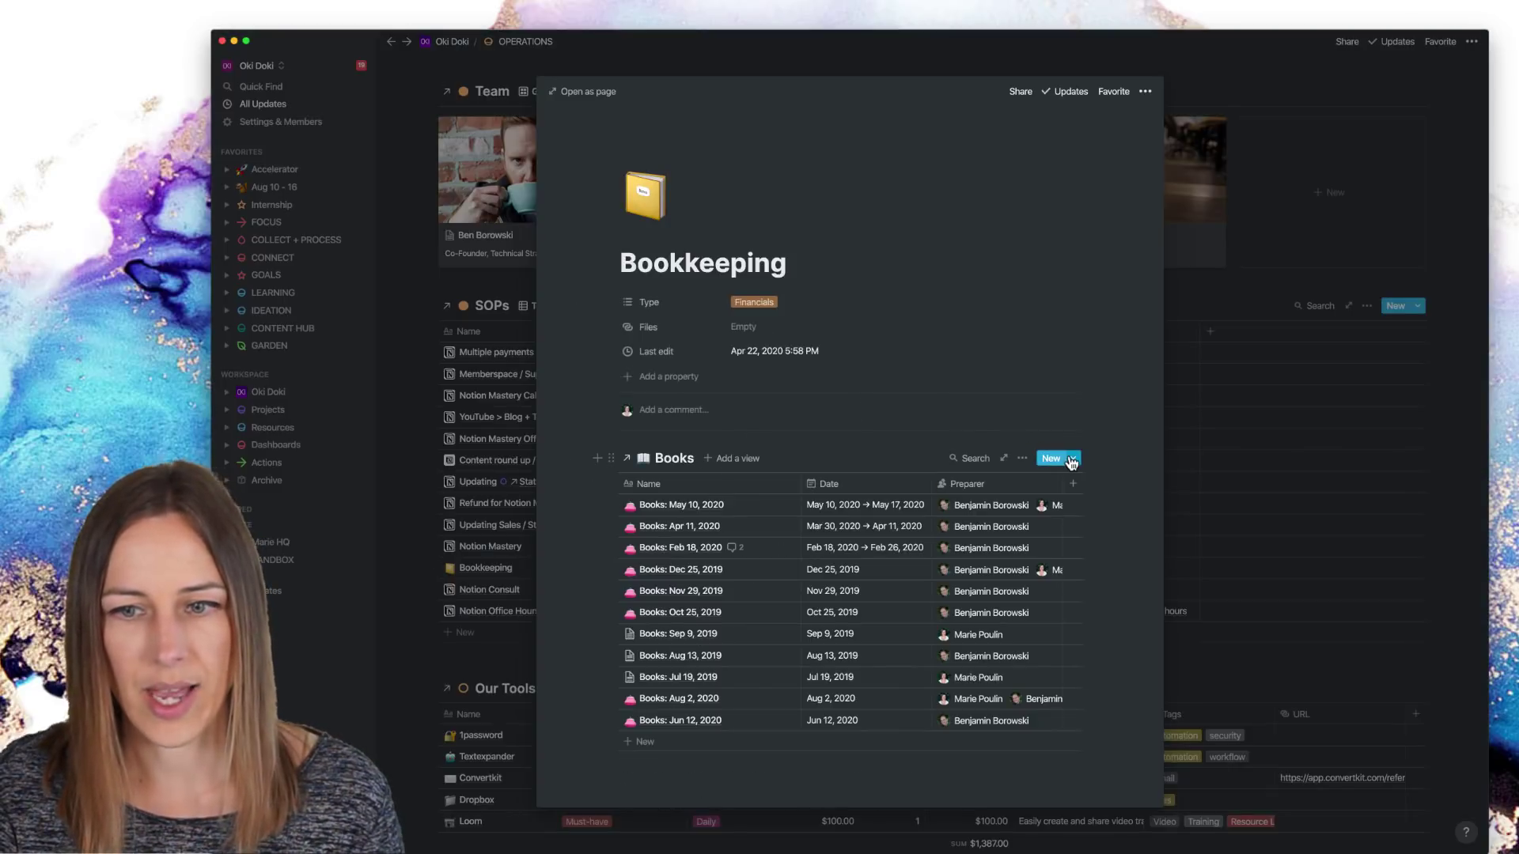
left_click(1072, 459)
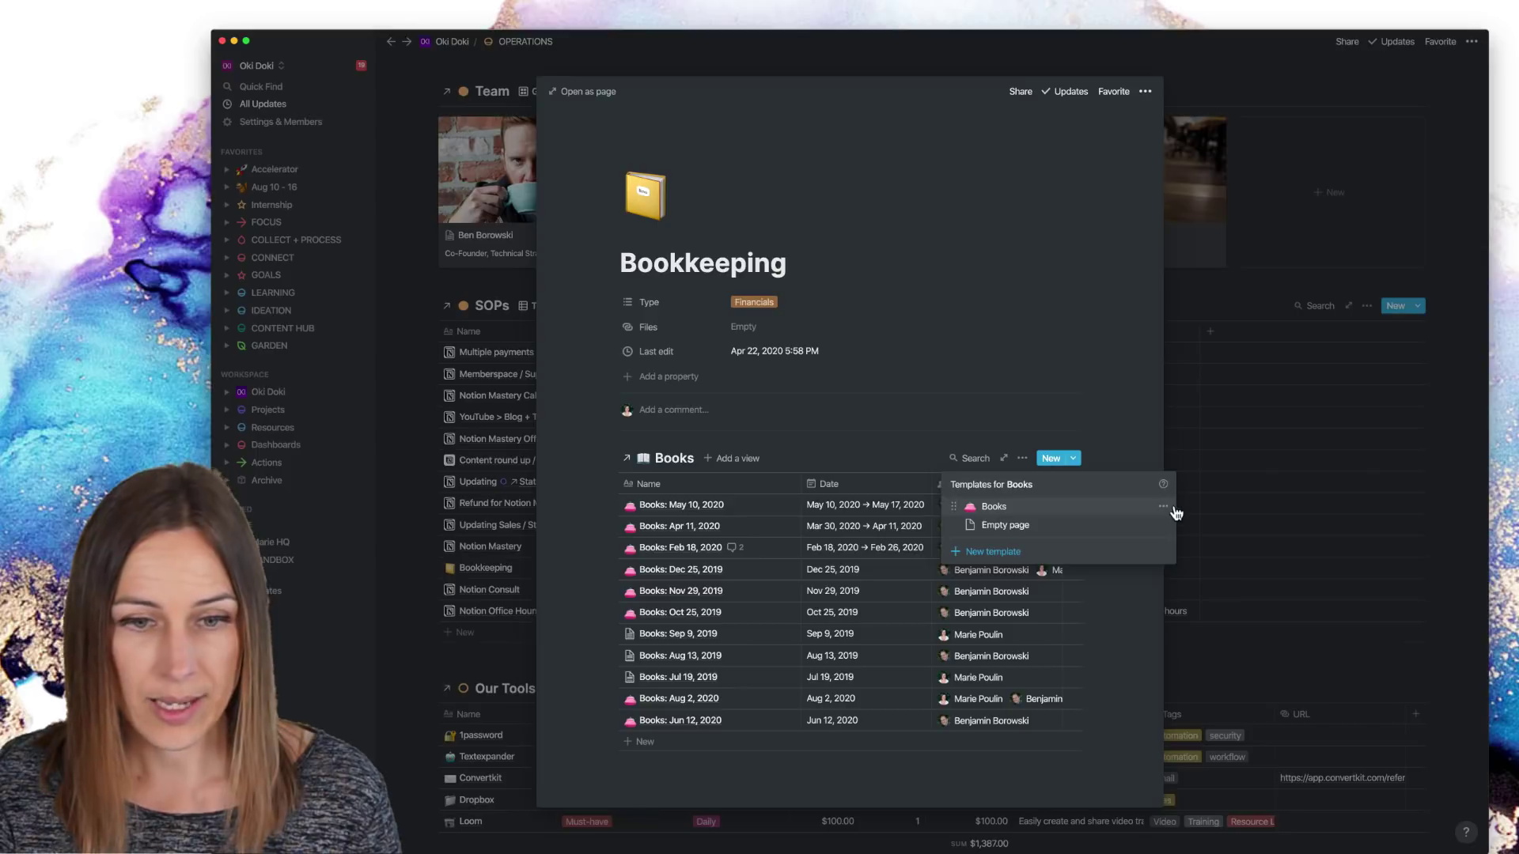
left_click(416, 552)
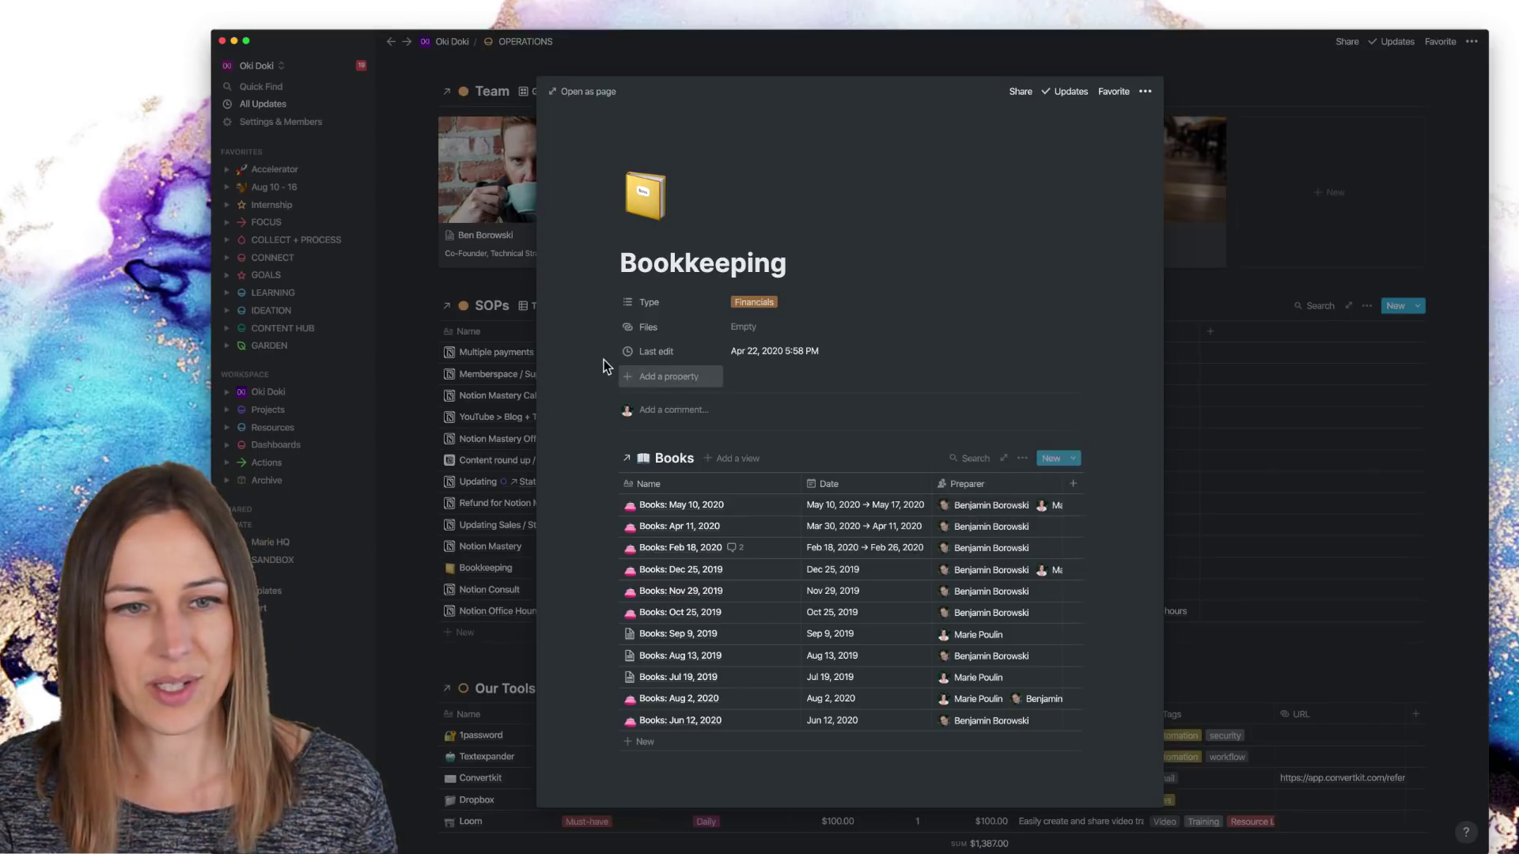
left_click(407, 386)
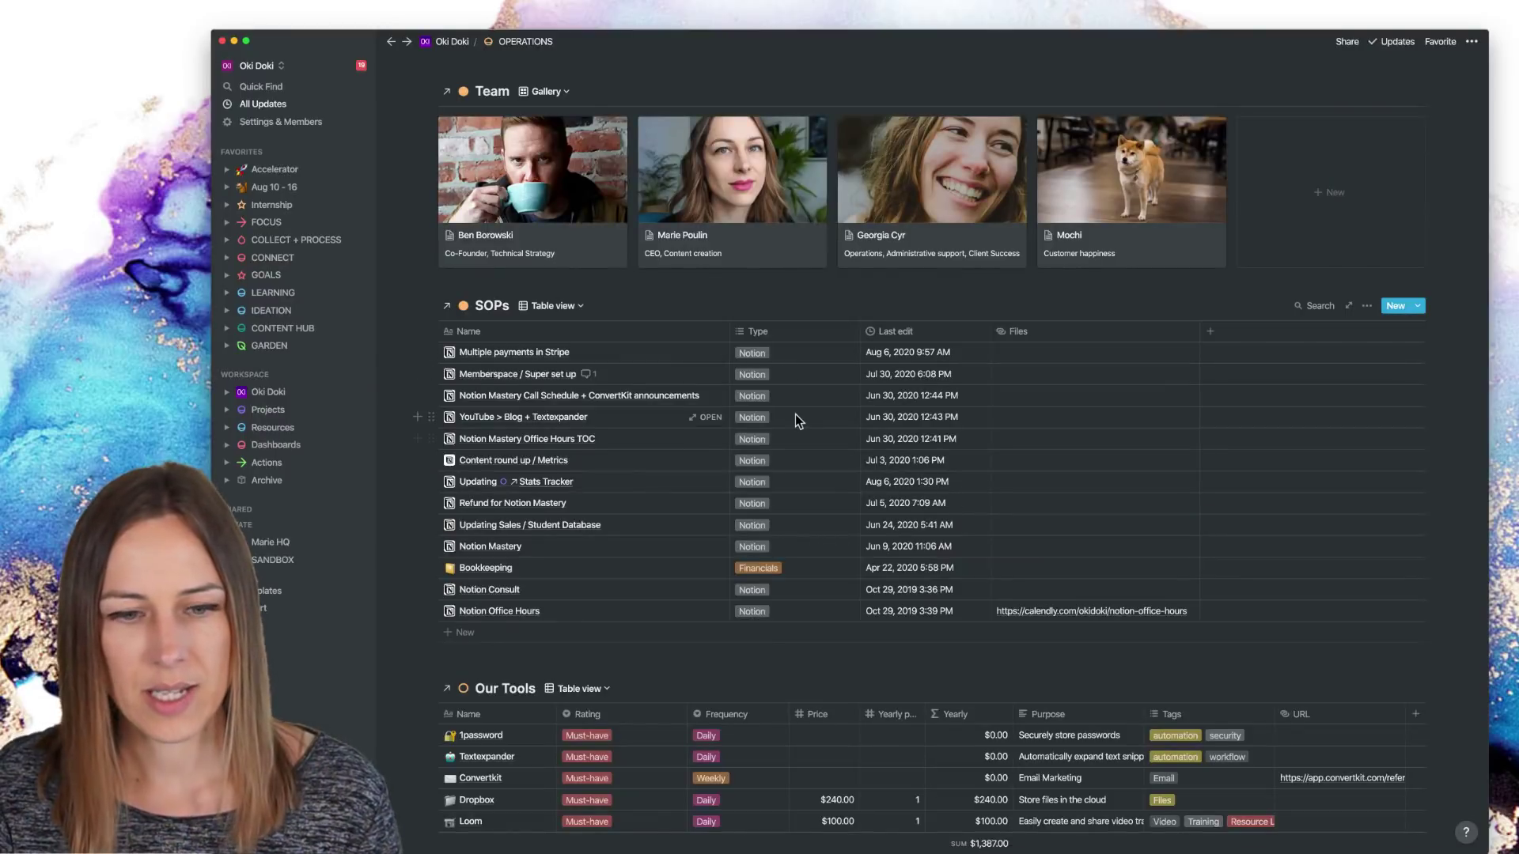
Switch the Our Tools table to a gallery of tool cards.
scroll(795, 414, "down", 1)
scroll(746, 446, "down", 7)
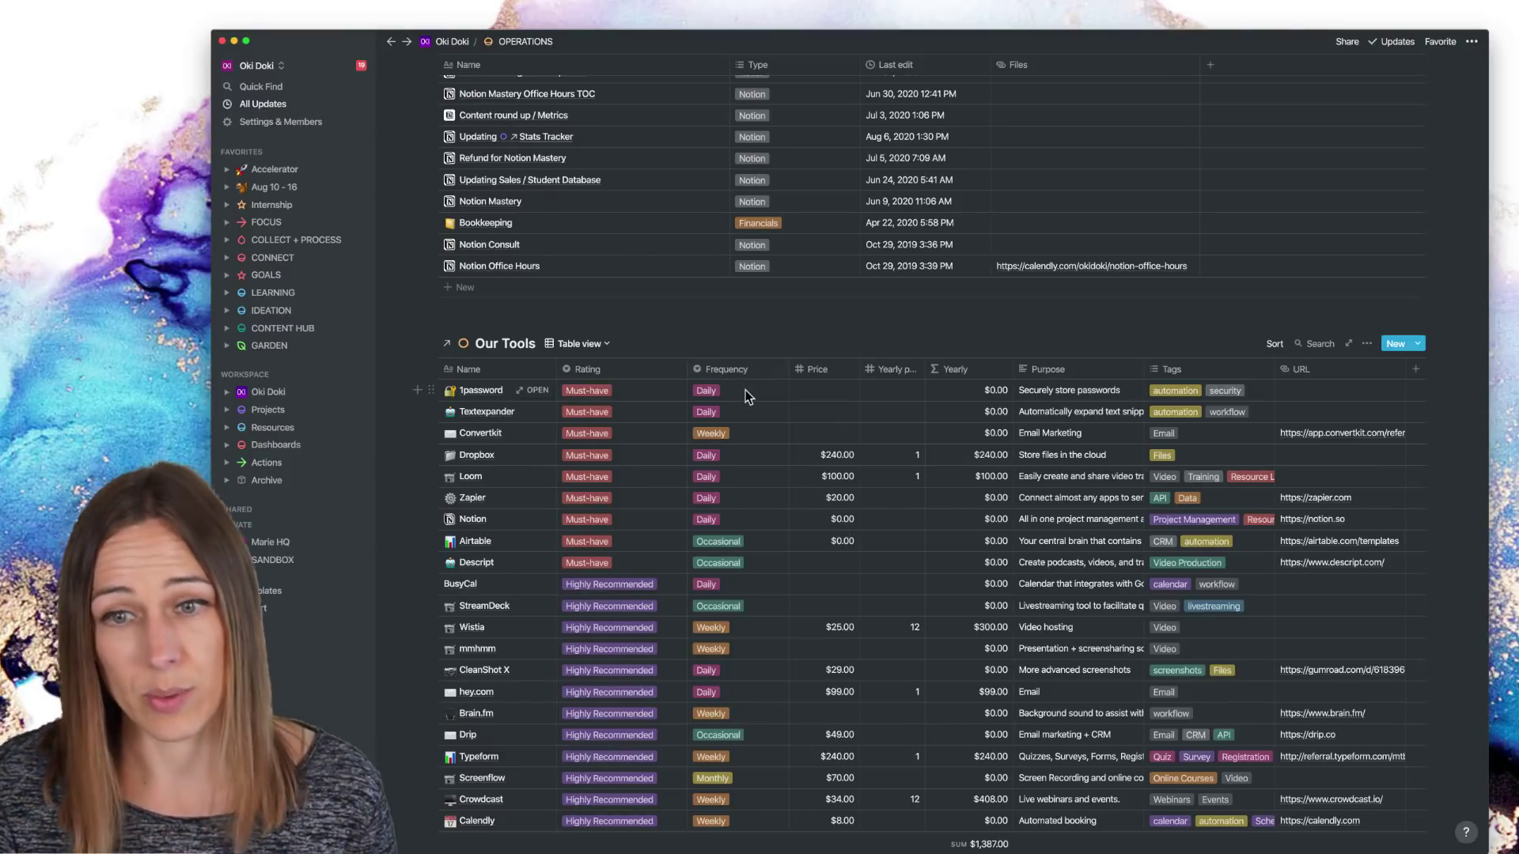
left_click(589, 344)
left_click(527, 412)
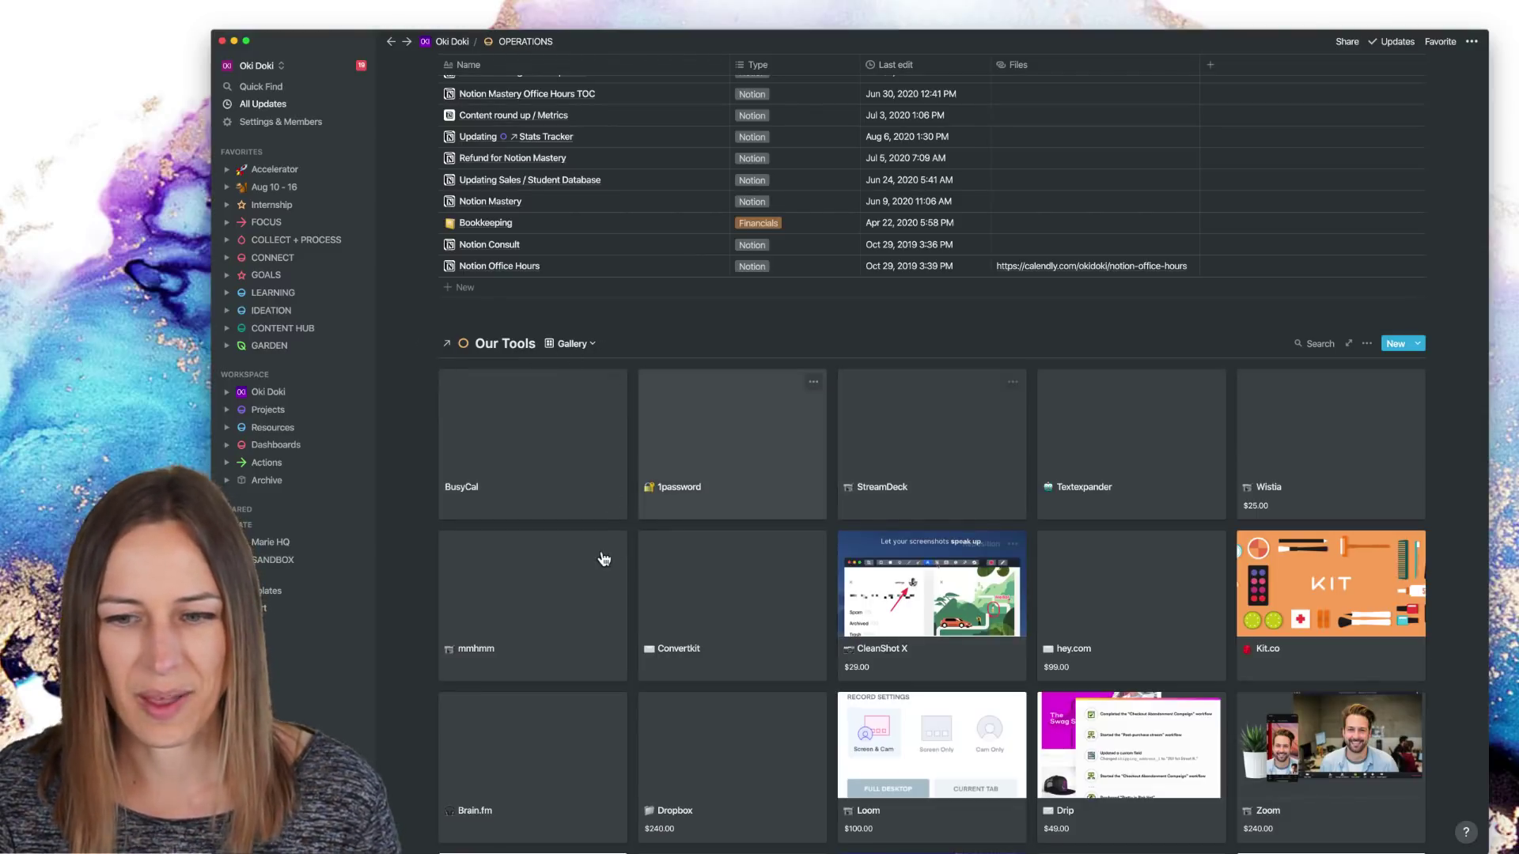
Switch Our Tools back to a table and view its $1,387.00 total.
scroll(981, 481, "down", 1)
scroll(1000, 481, "down", 5)
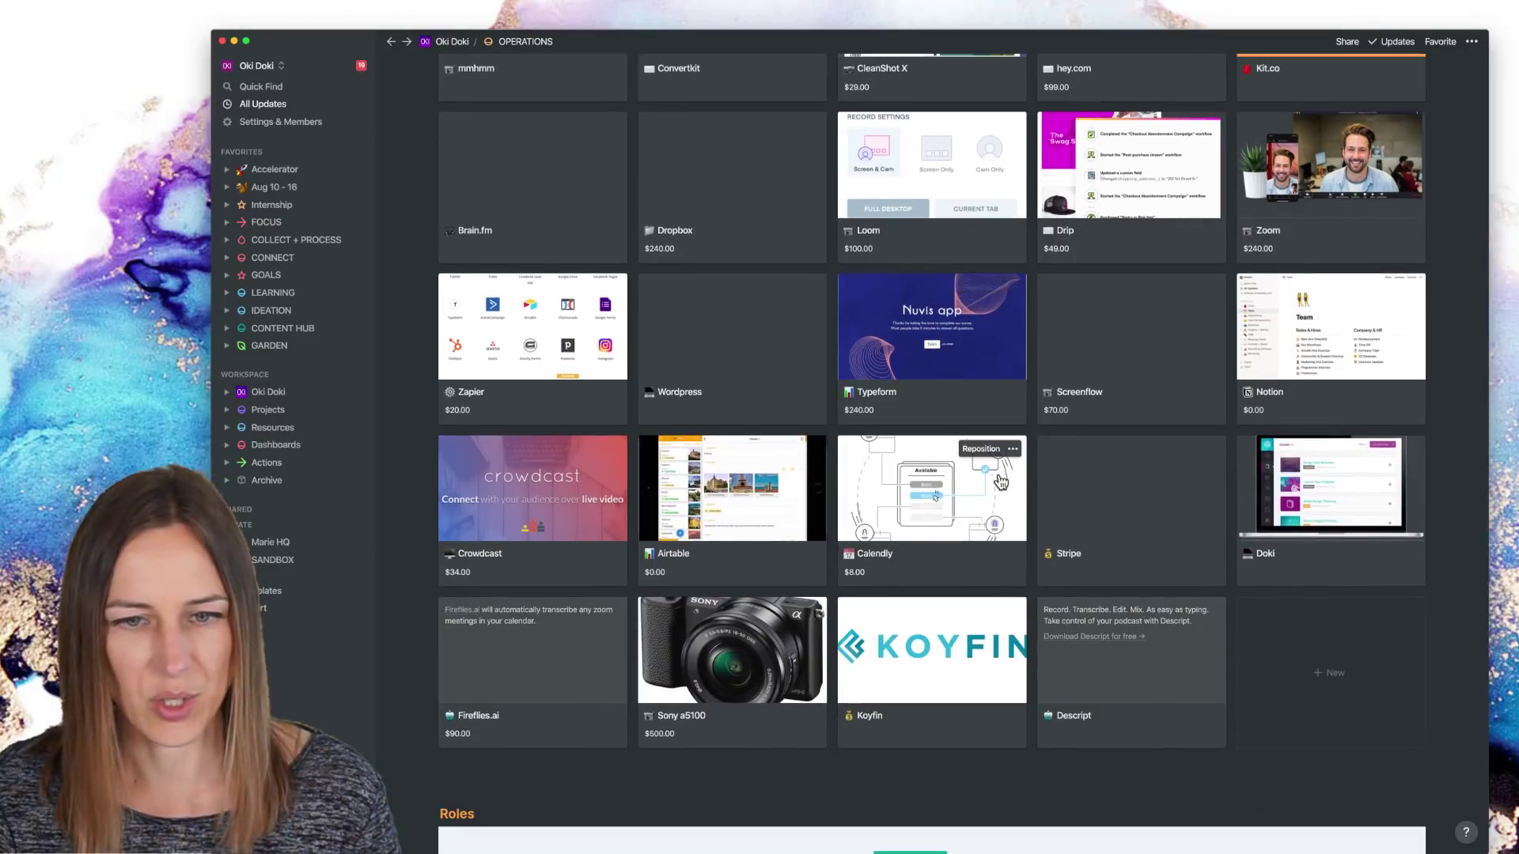
scroll(590, 323, "up", 6)
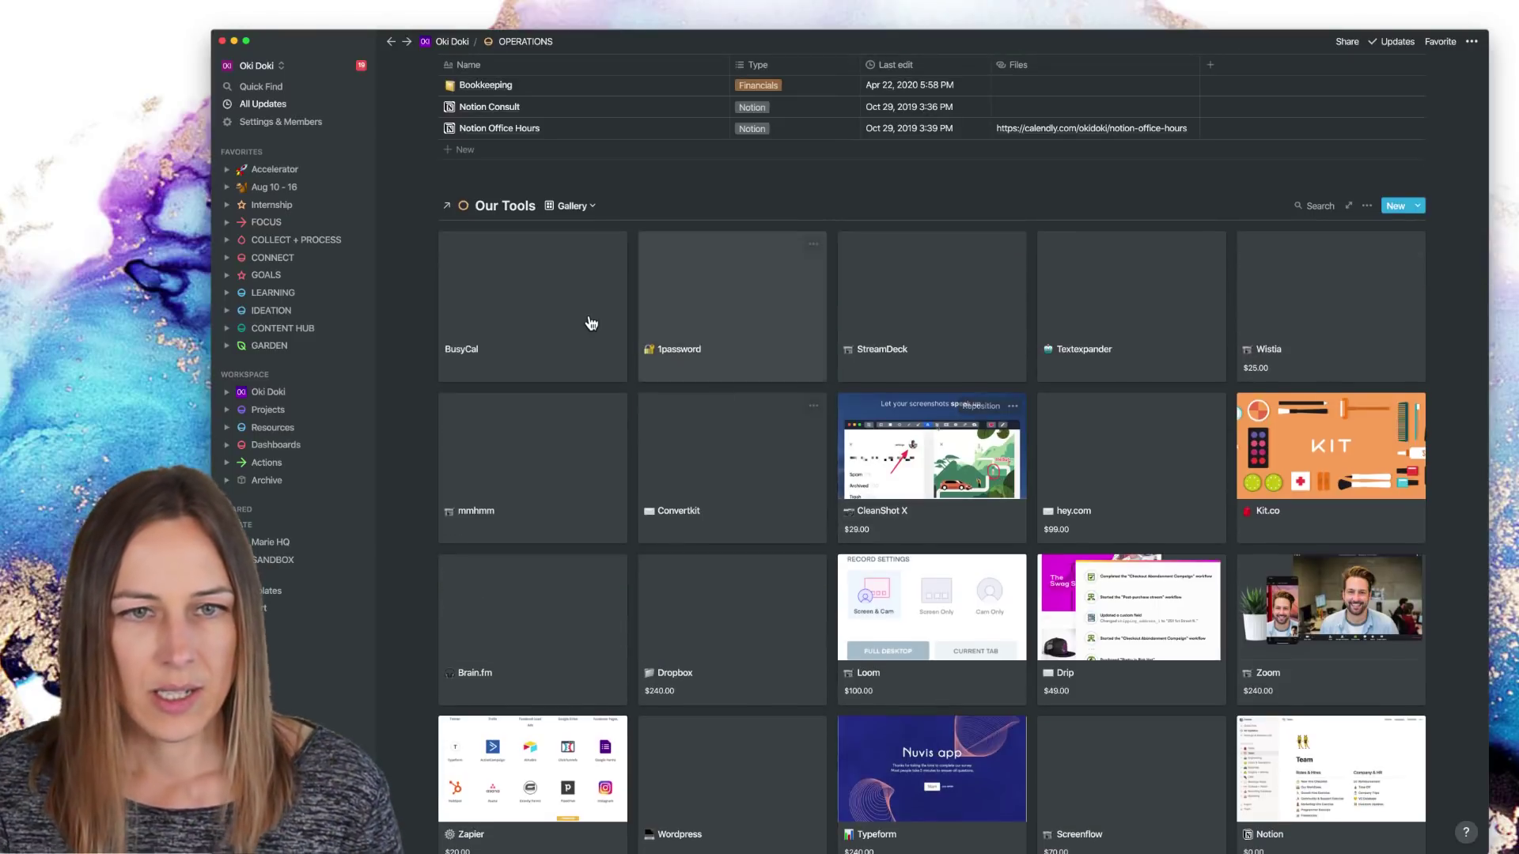
left_click(573, 207)
left_click(518, 255)
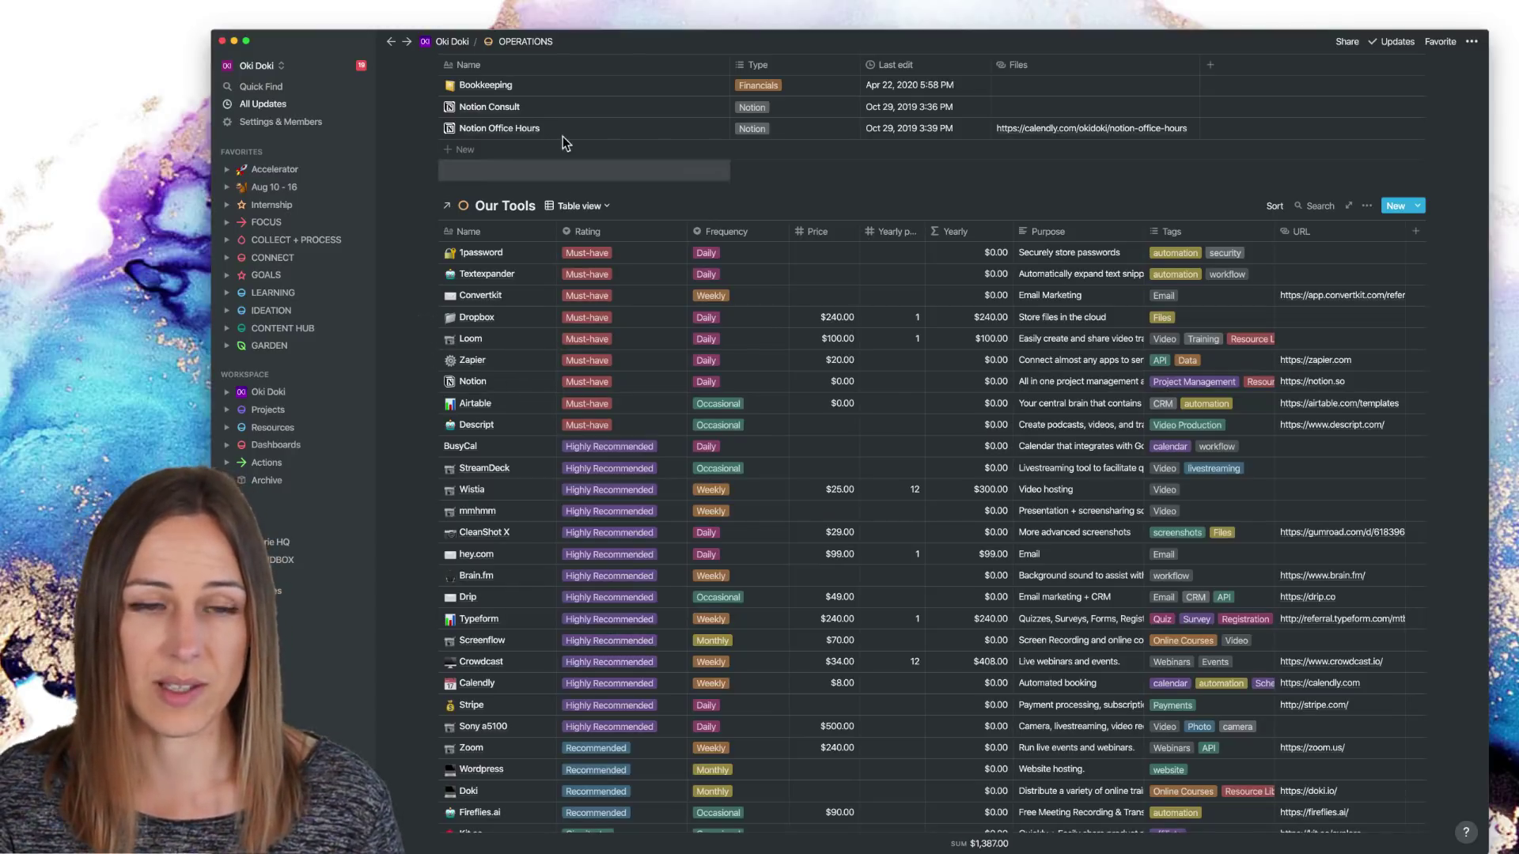
scroll(510, 141, "up", 1)
scroll(509, 135, "up", 5)
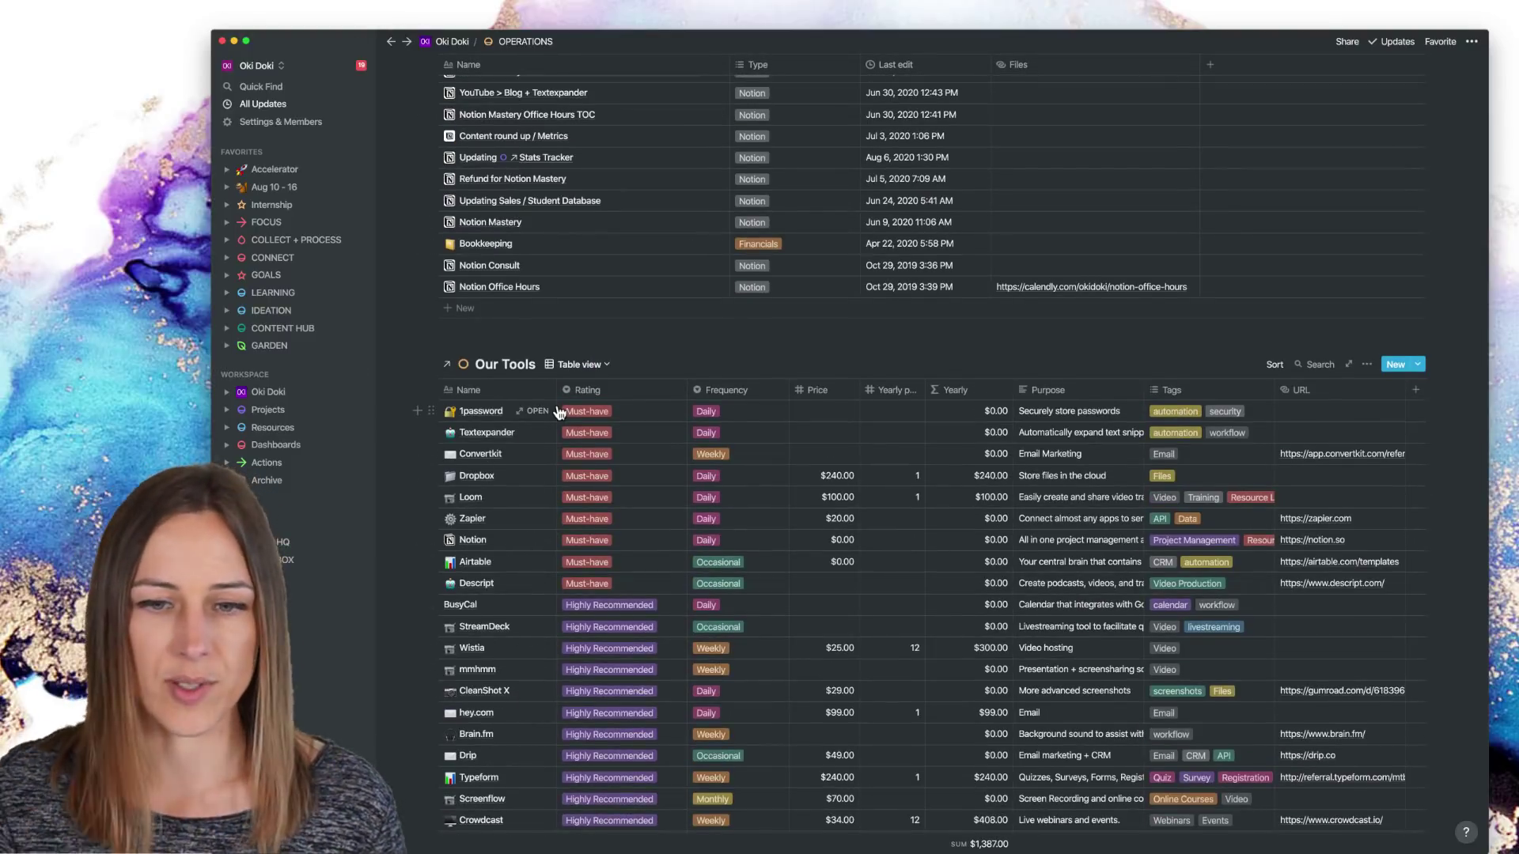
scroll(558, 411, "down", 8)
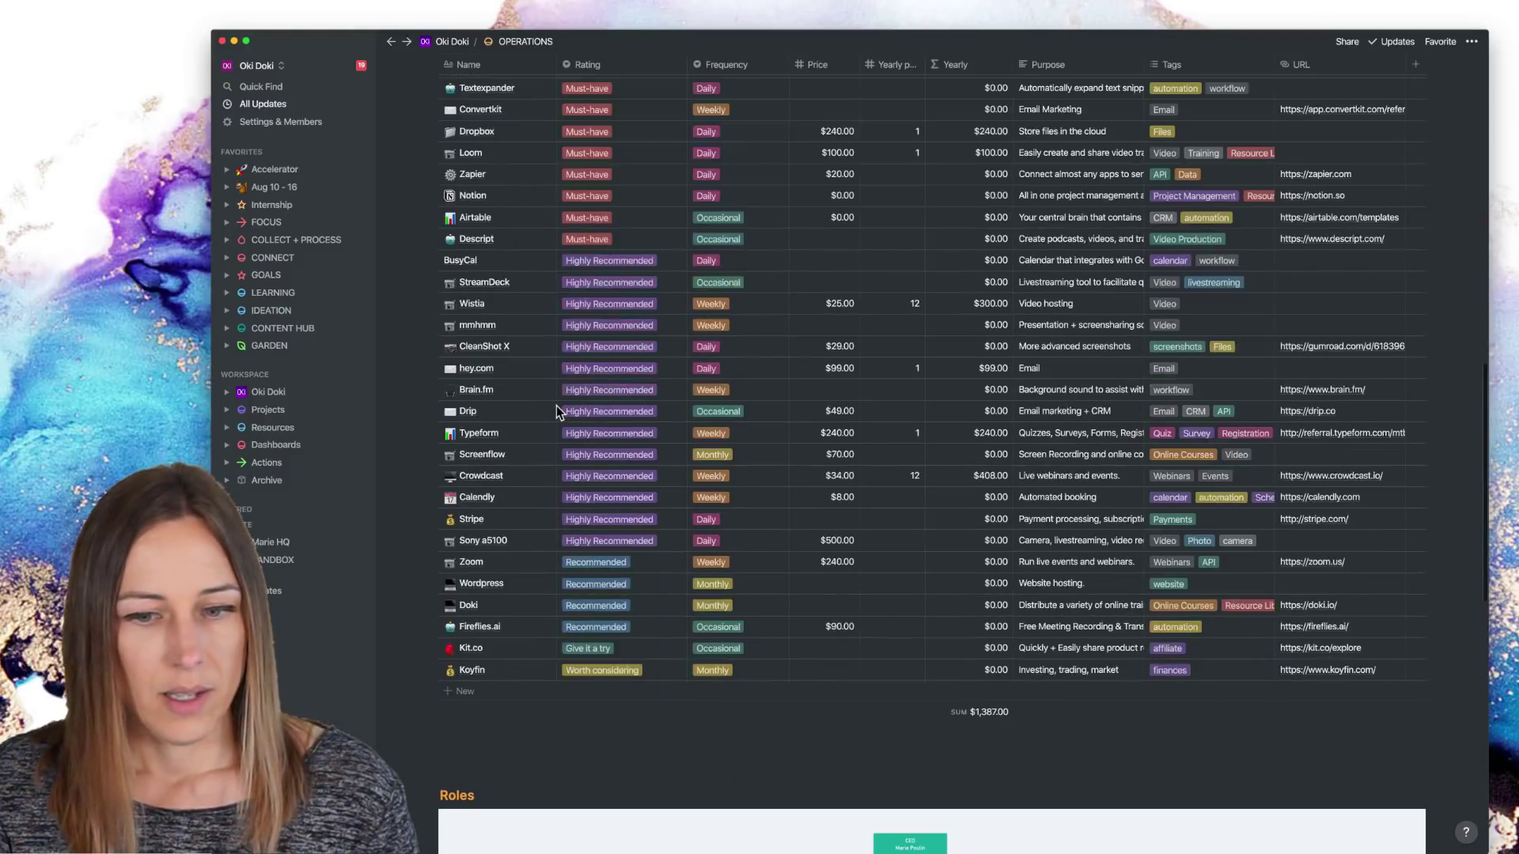
Look over the Roles org chart, scroll back up, then return to the Oki Doki home page.
scroll(557, 405, "down", 10)
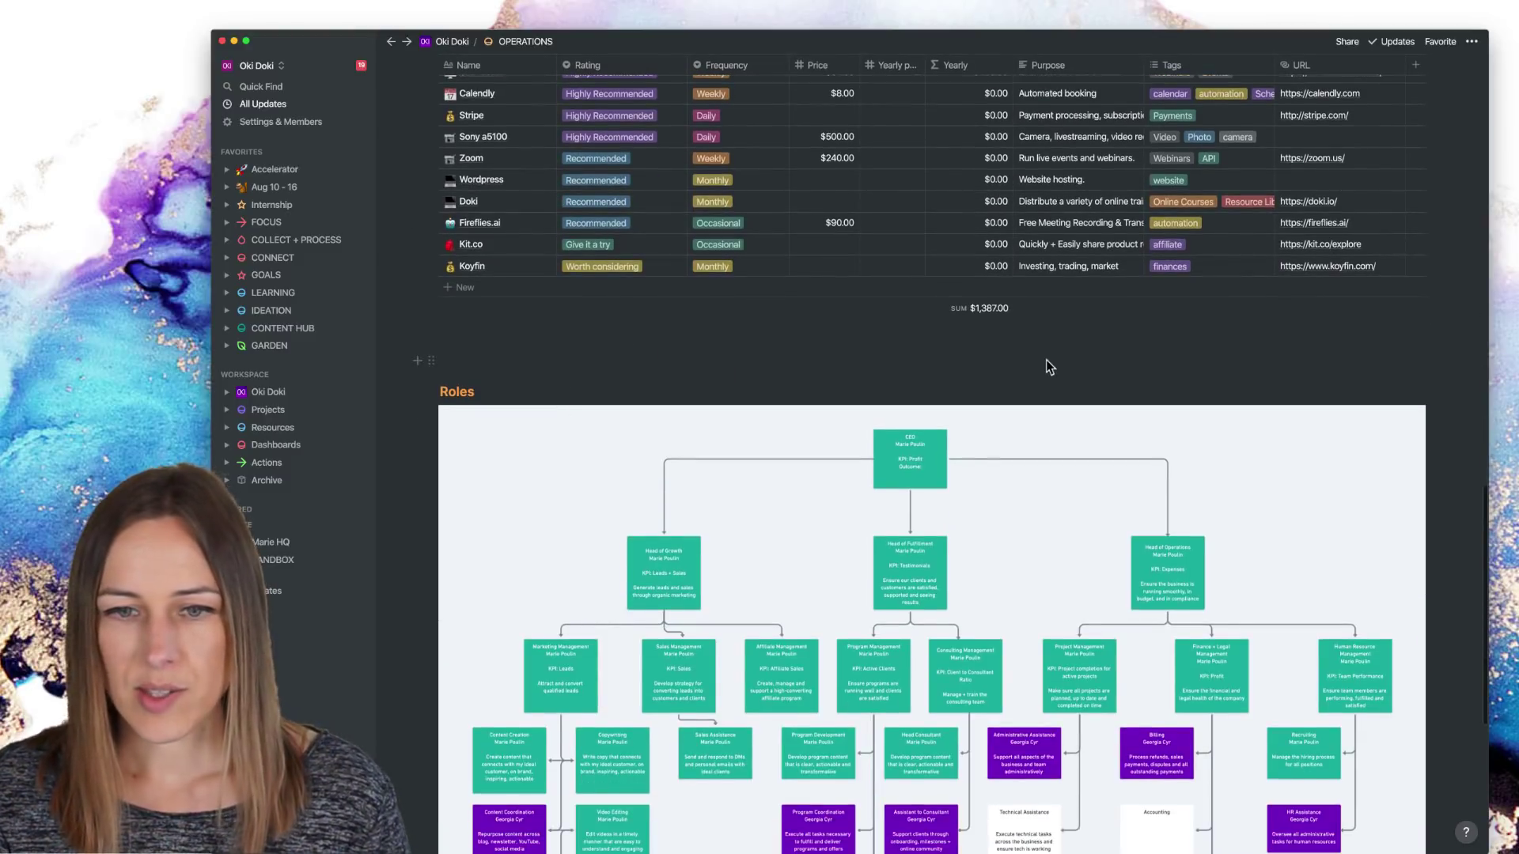
scroll(1269, 421, "down", 2)
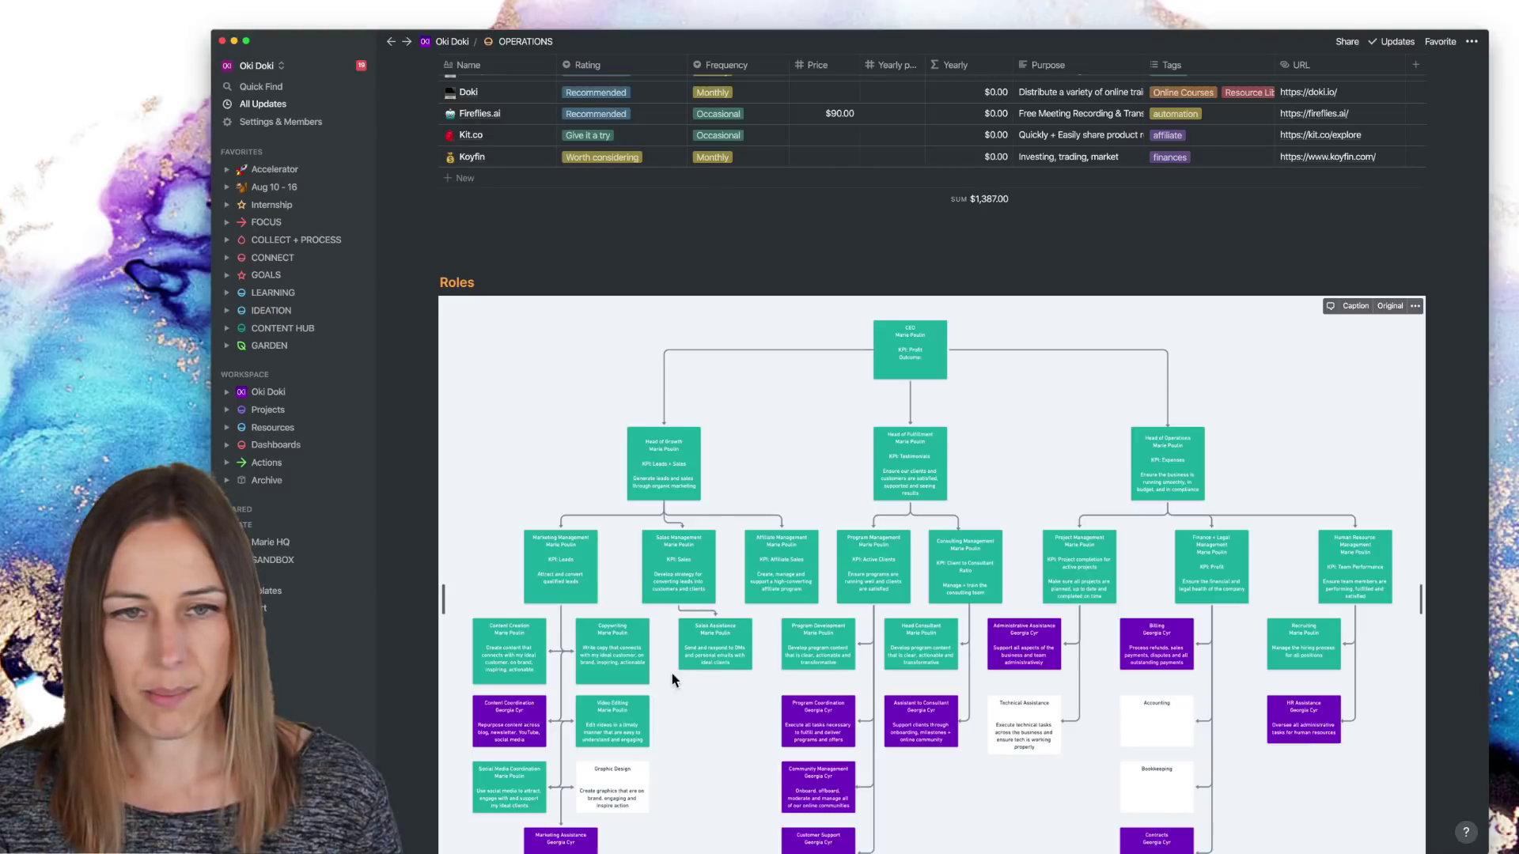
scroll(934, 625, "down", 5)
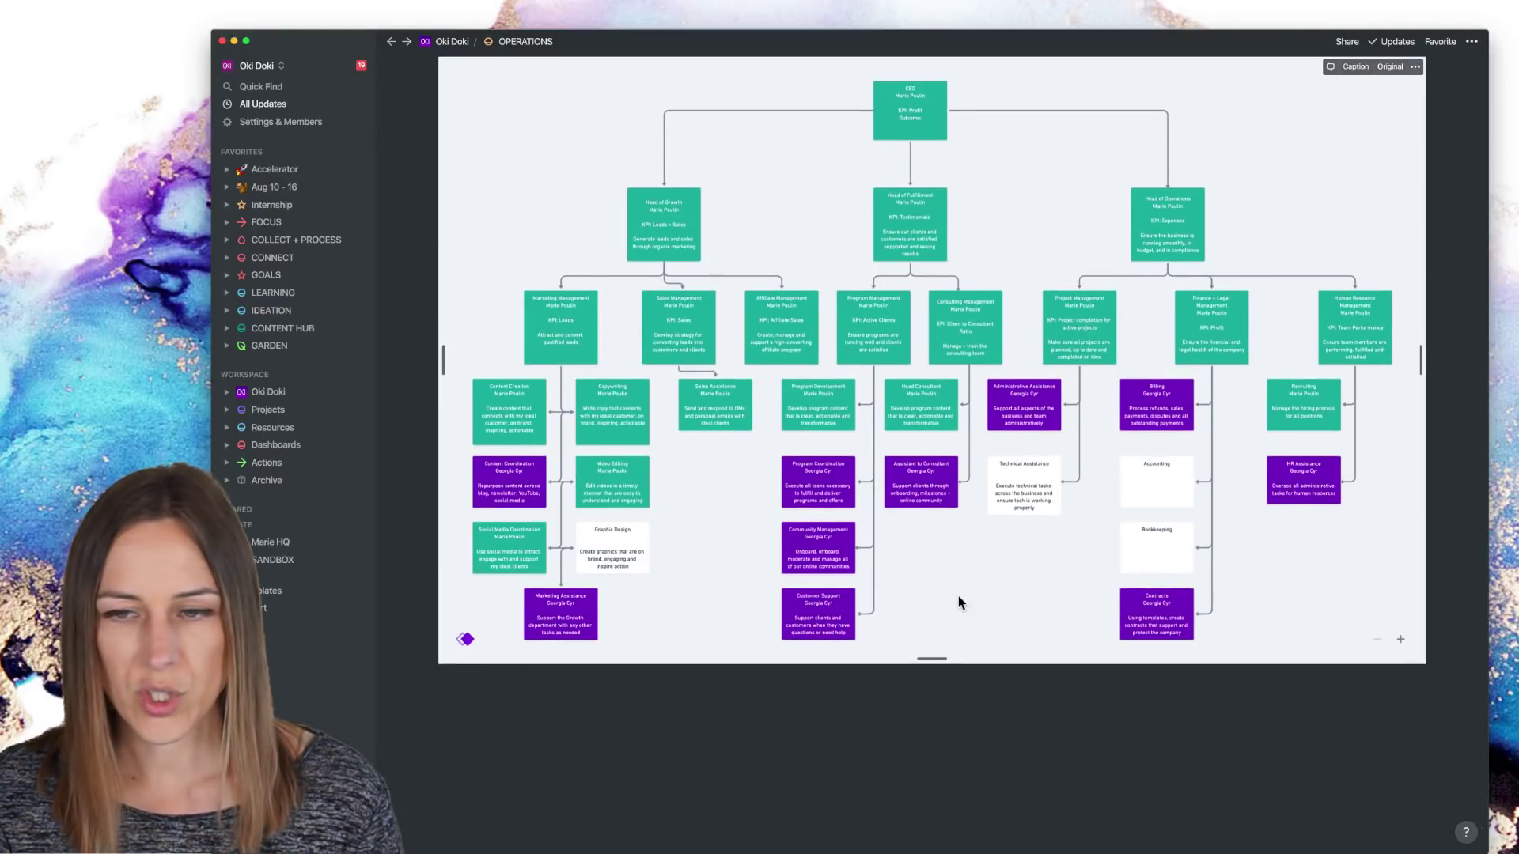
scroll(1061, 542, "up", 6)
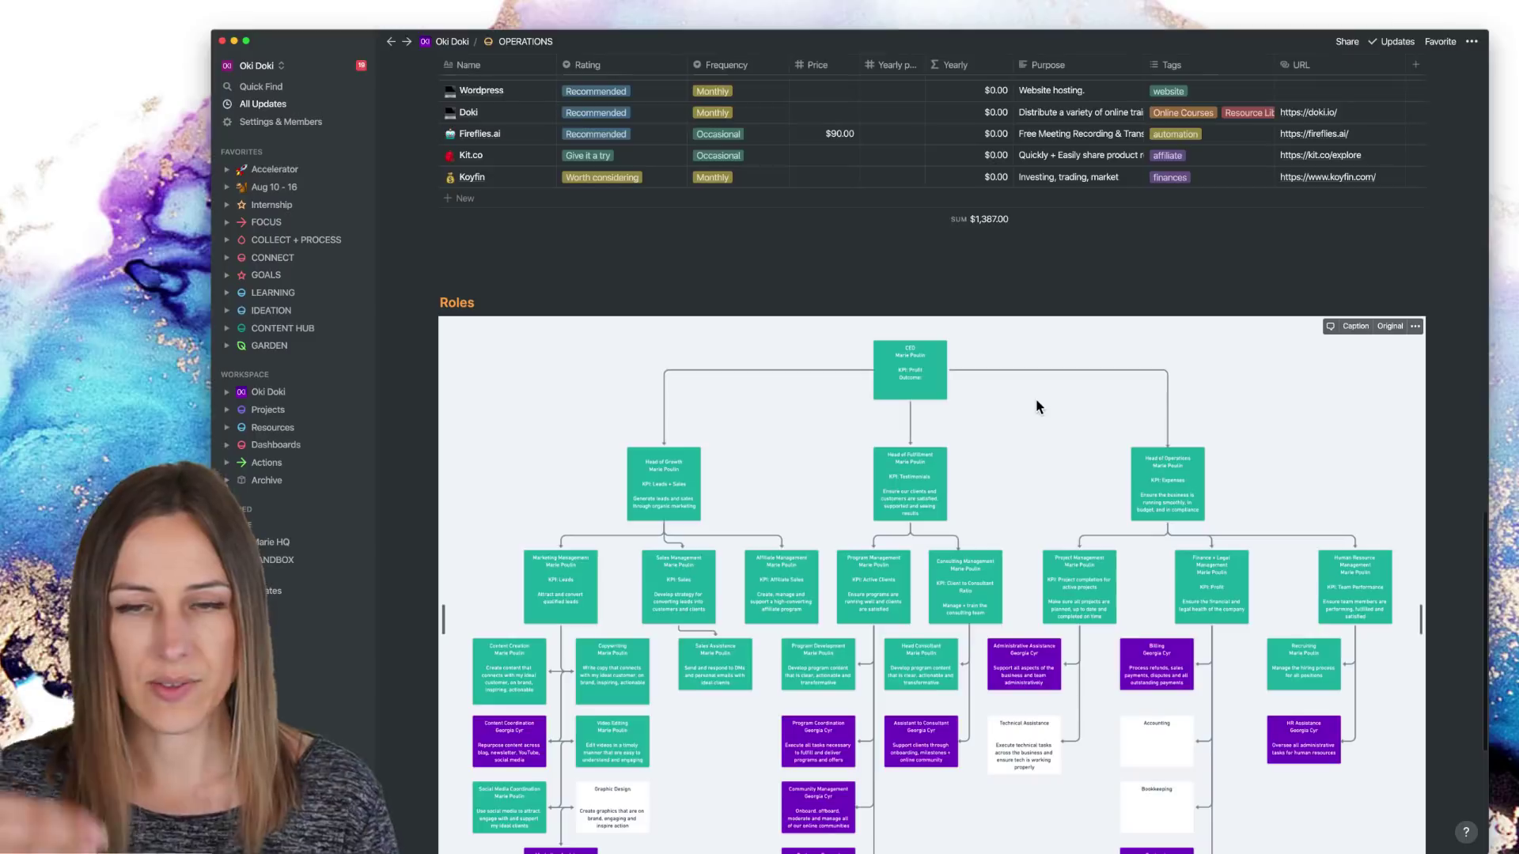
scroll(1007, 416, "up", 10)
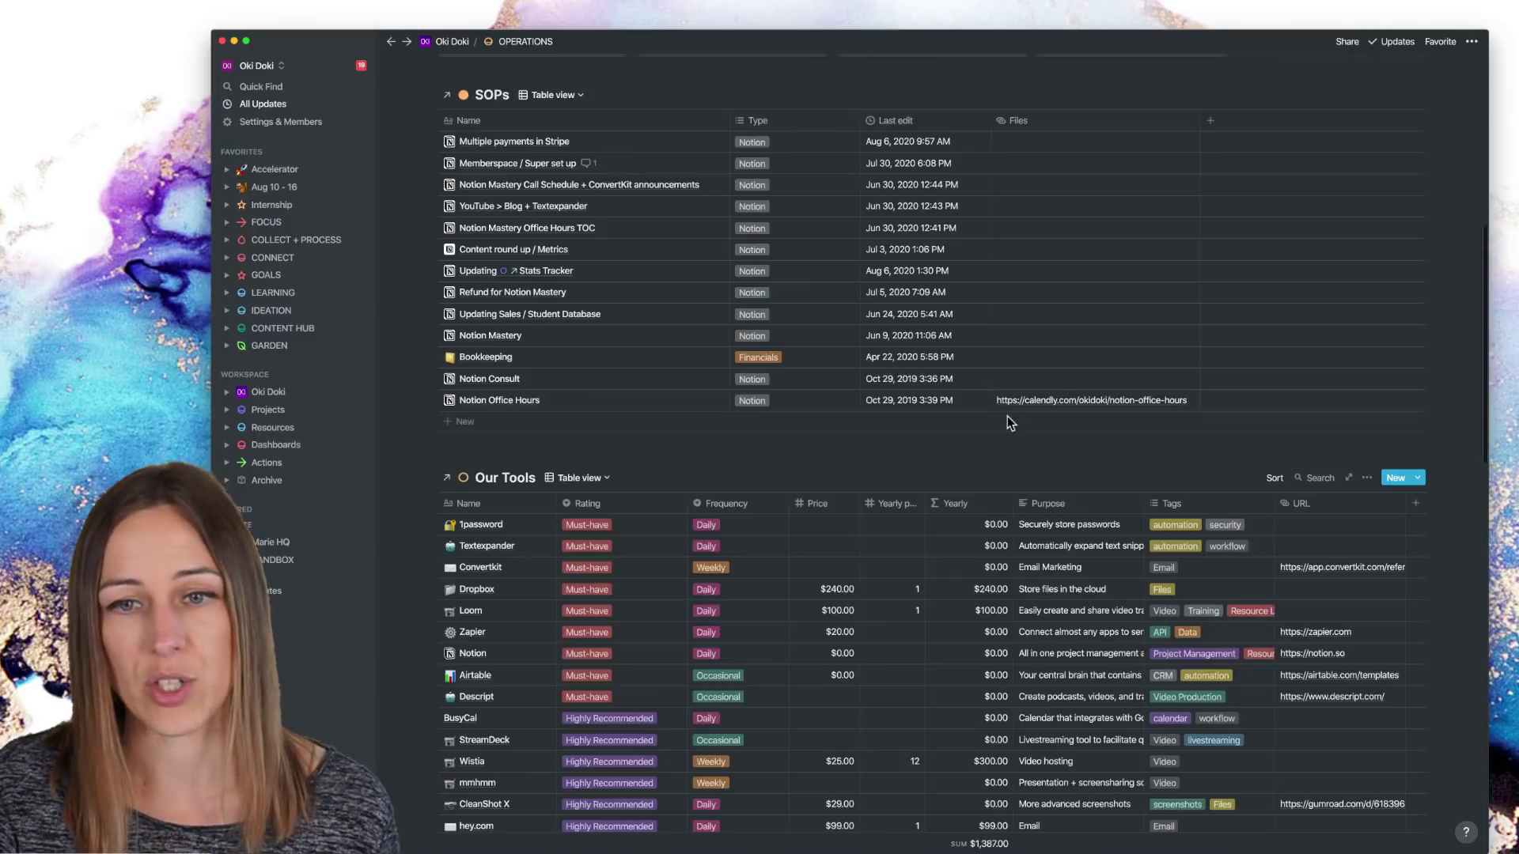
scroll(1008, 415, "up", 8)
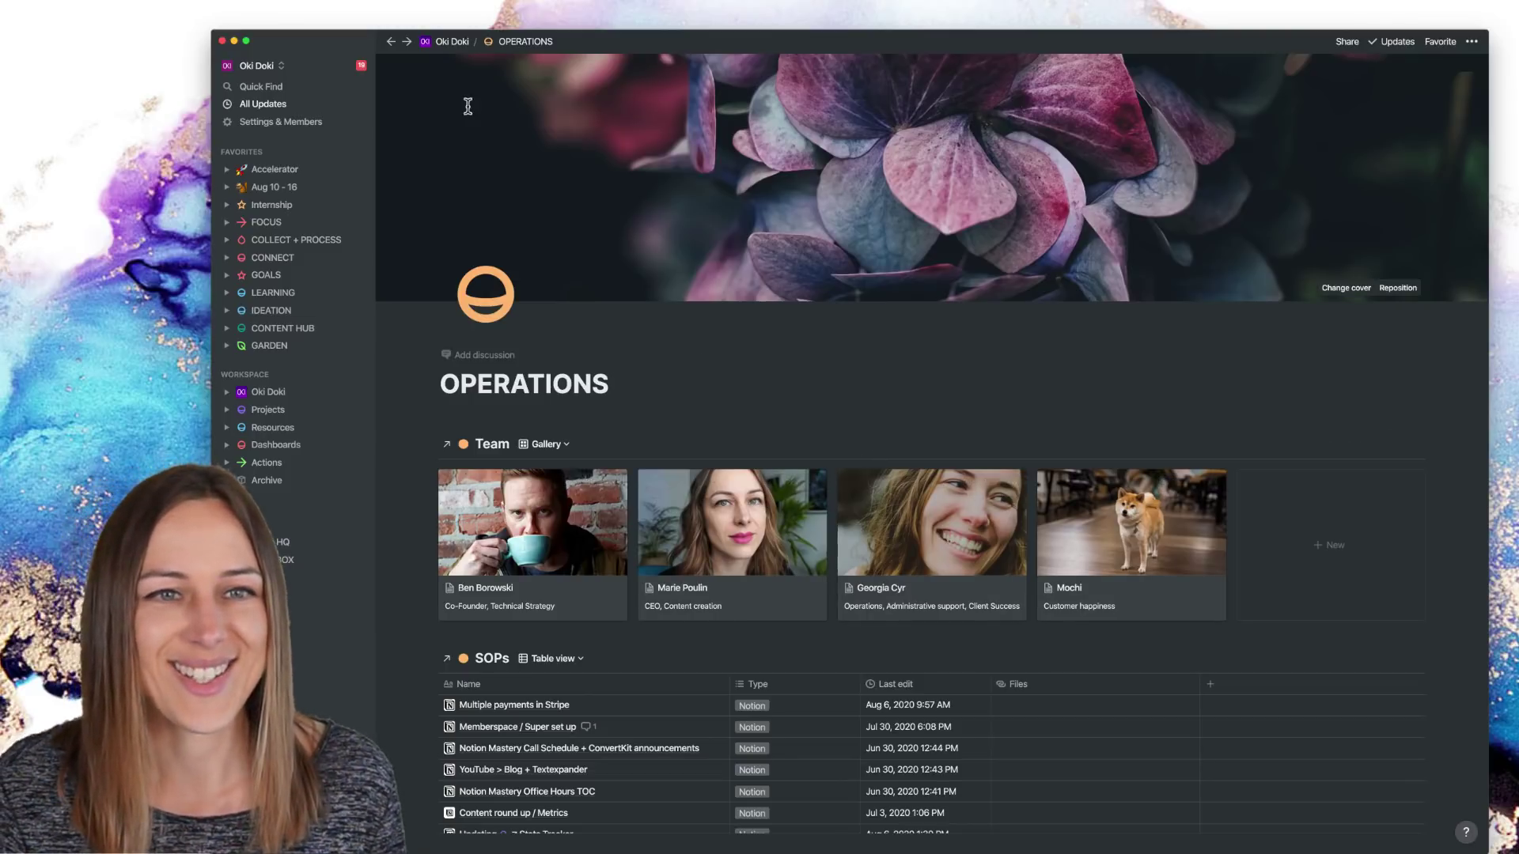
left_click(449, 41)
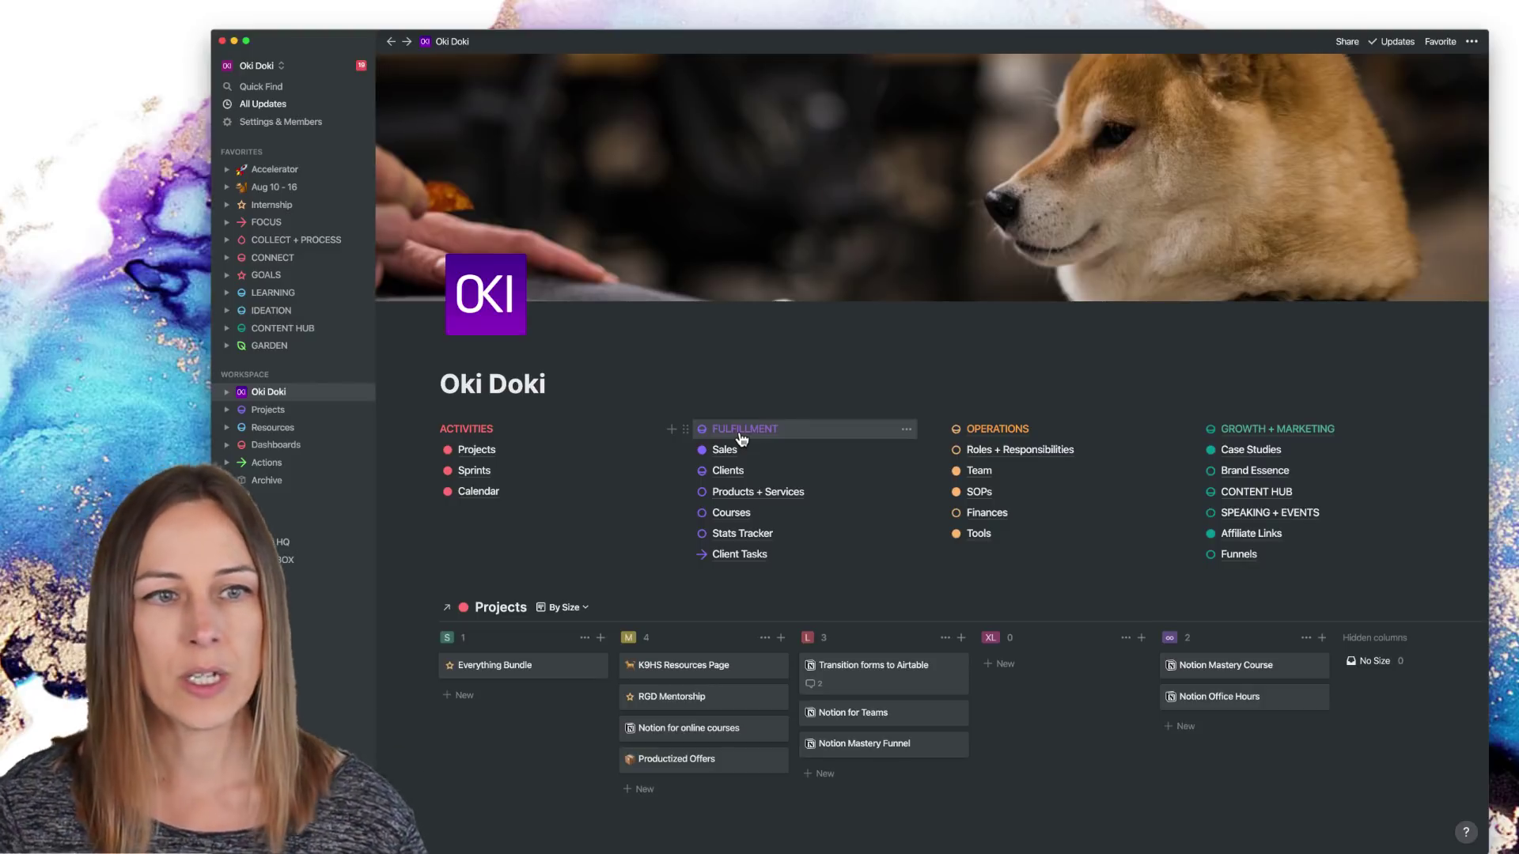
Open the COLLECT + PROCESS dashboard from the sidebar Favorites.
left_click(281, 240)
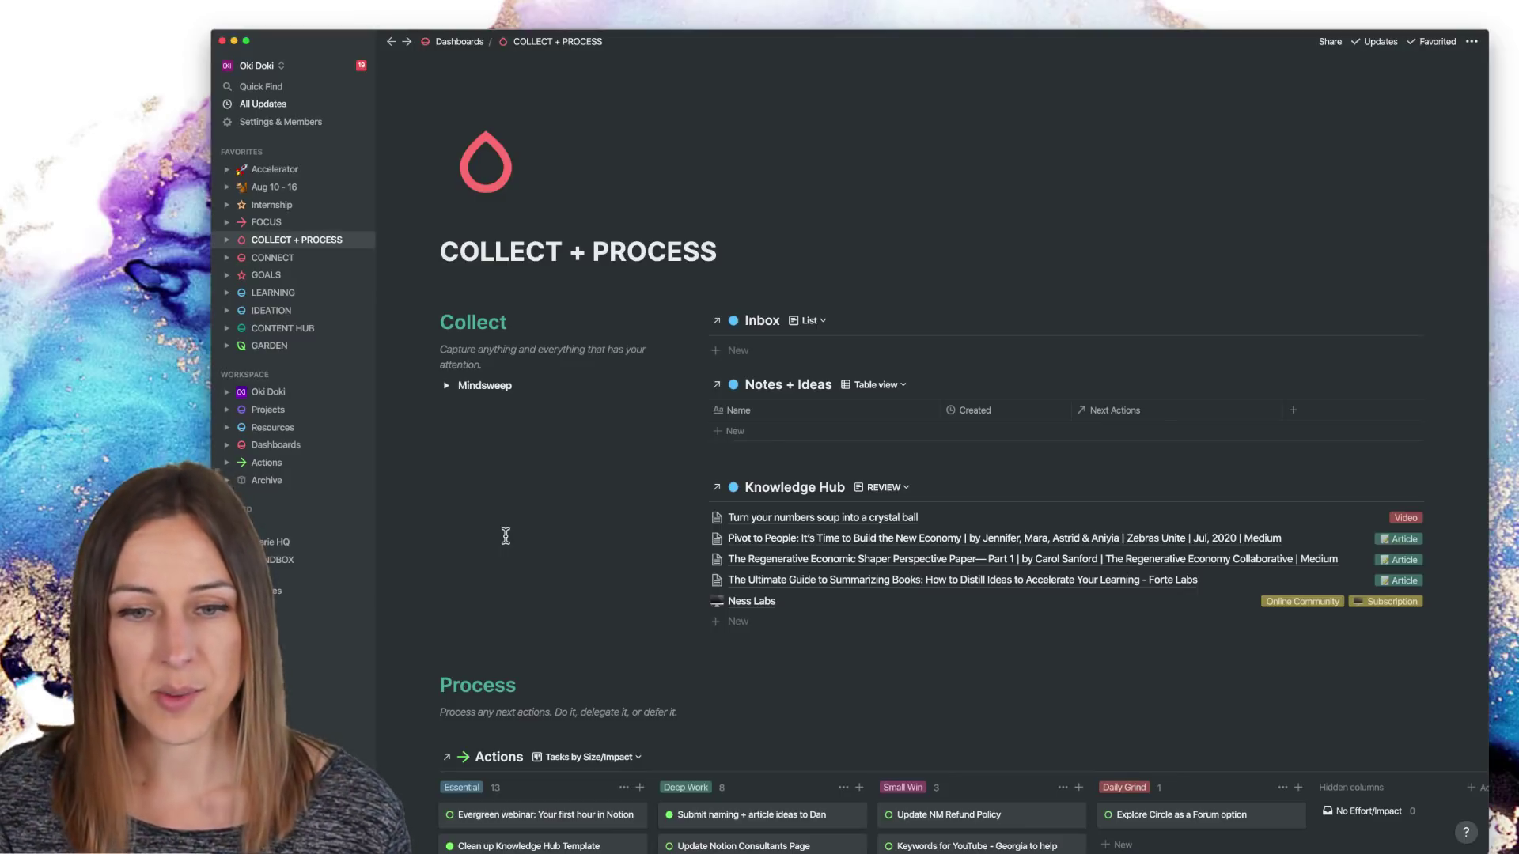
Change the Ness Labs Knowledge Hub entry's Status to REFERENCE.
left_click(736, 572)
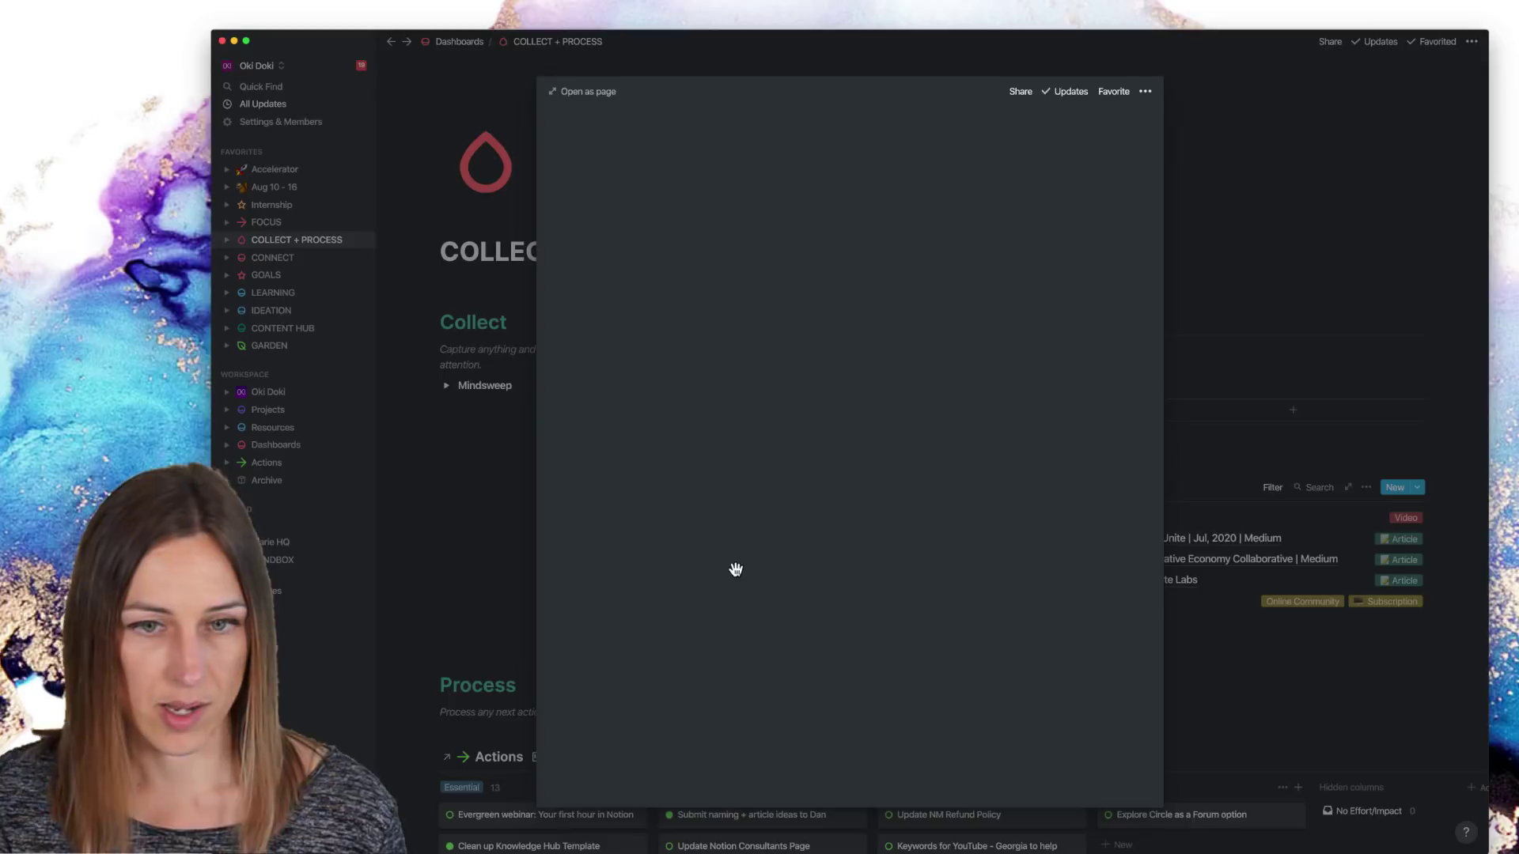
left_click(744, 404)
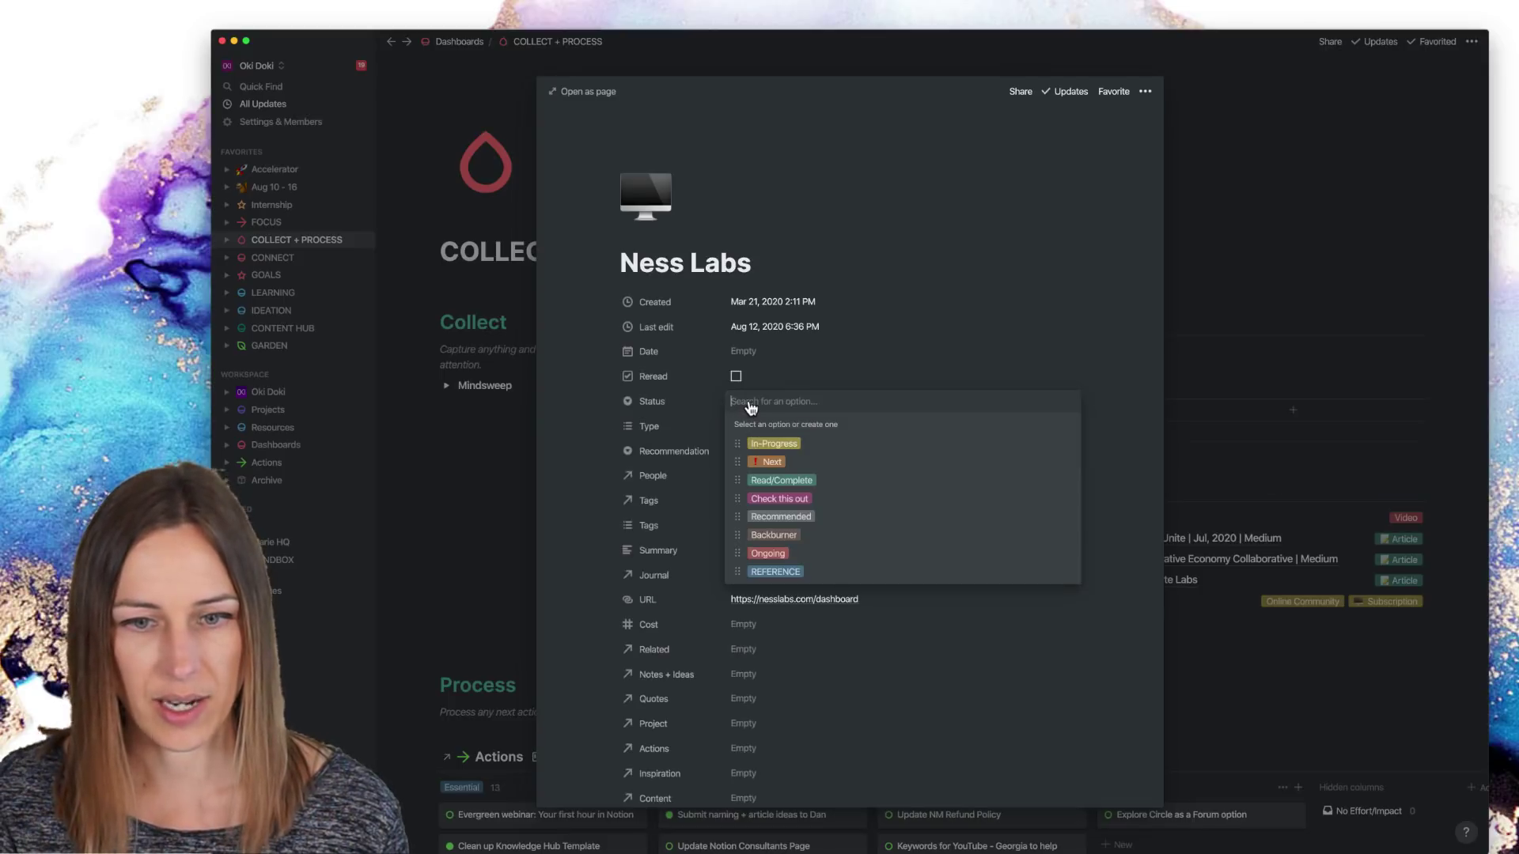
left_click(778, 573)
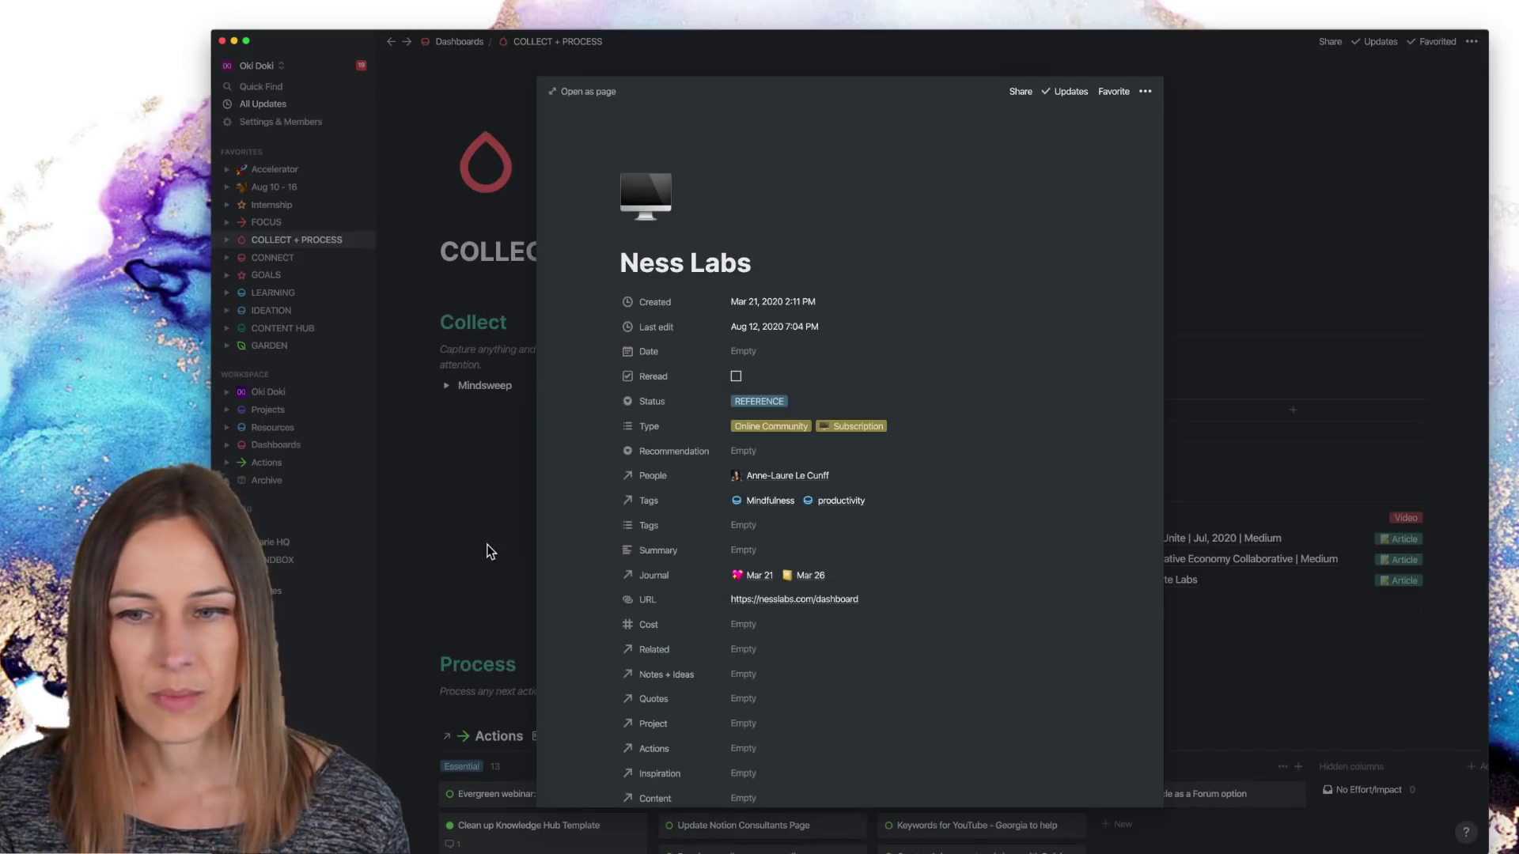
left_click(519, 544)
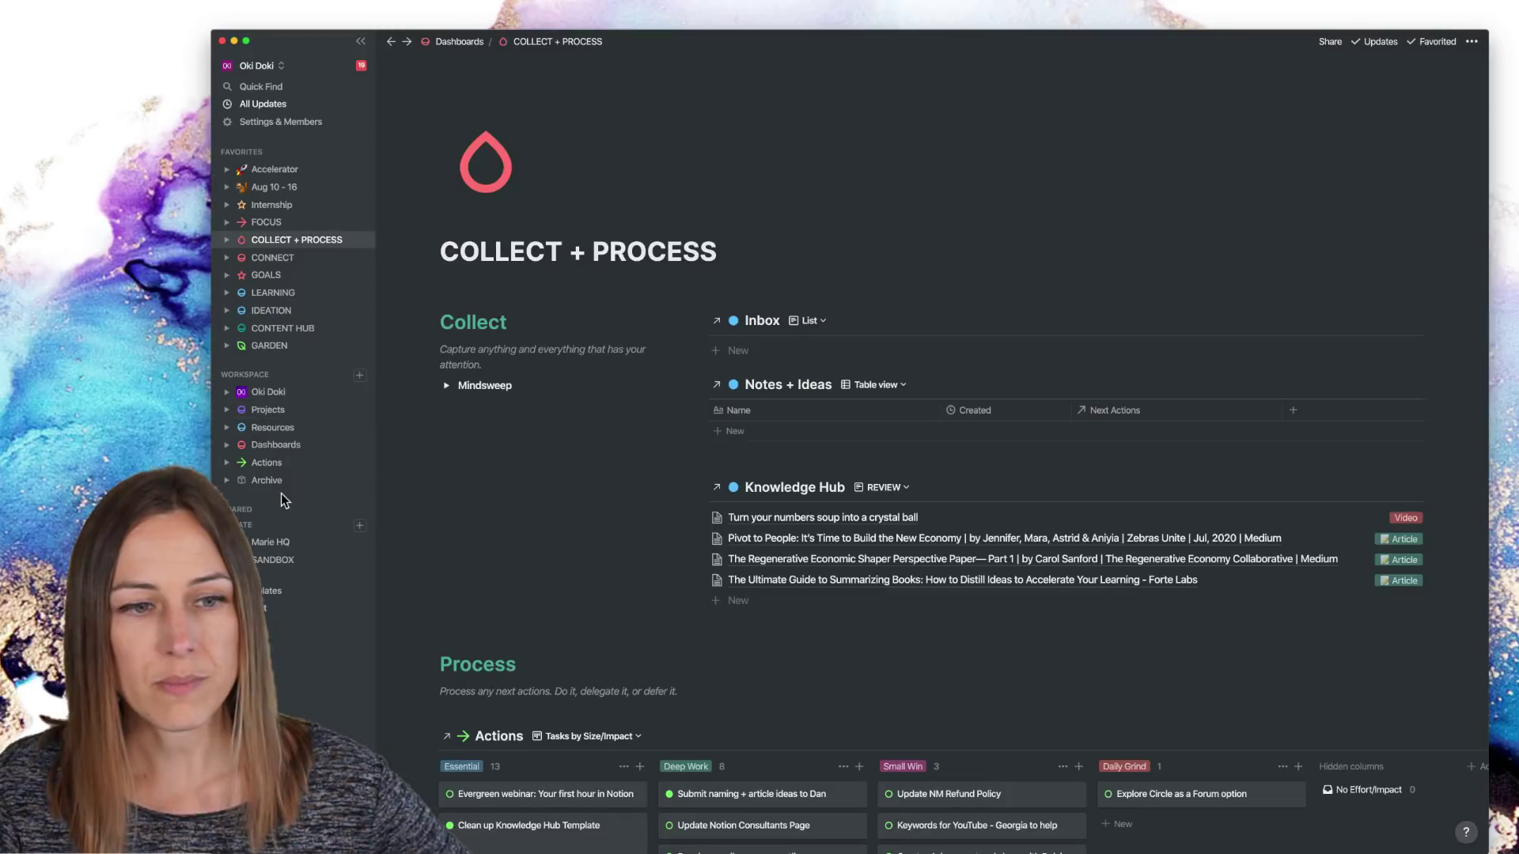
Open the private personal HQ page, scroll to its Areas gallery, then return to Oki Doki home.
left_click(266, 524)
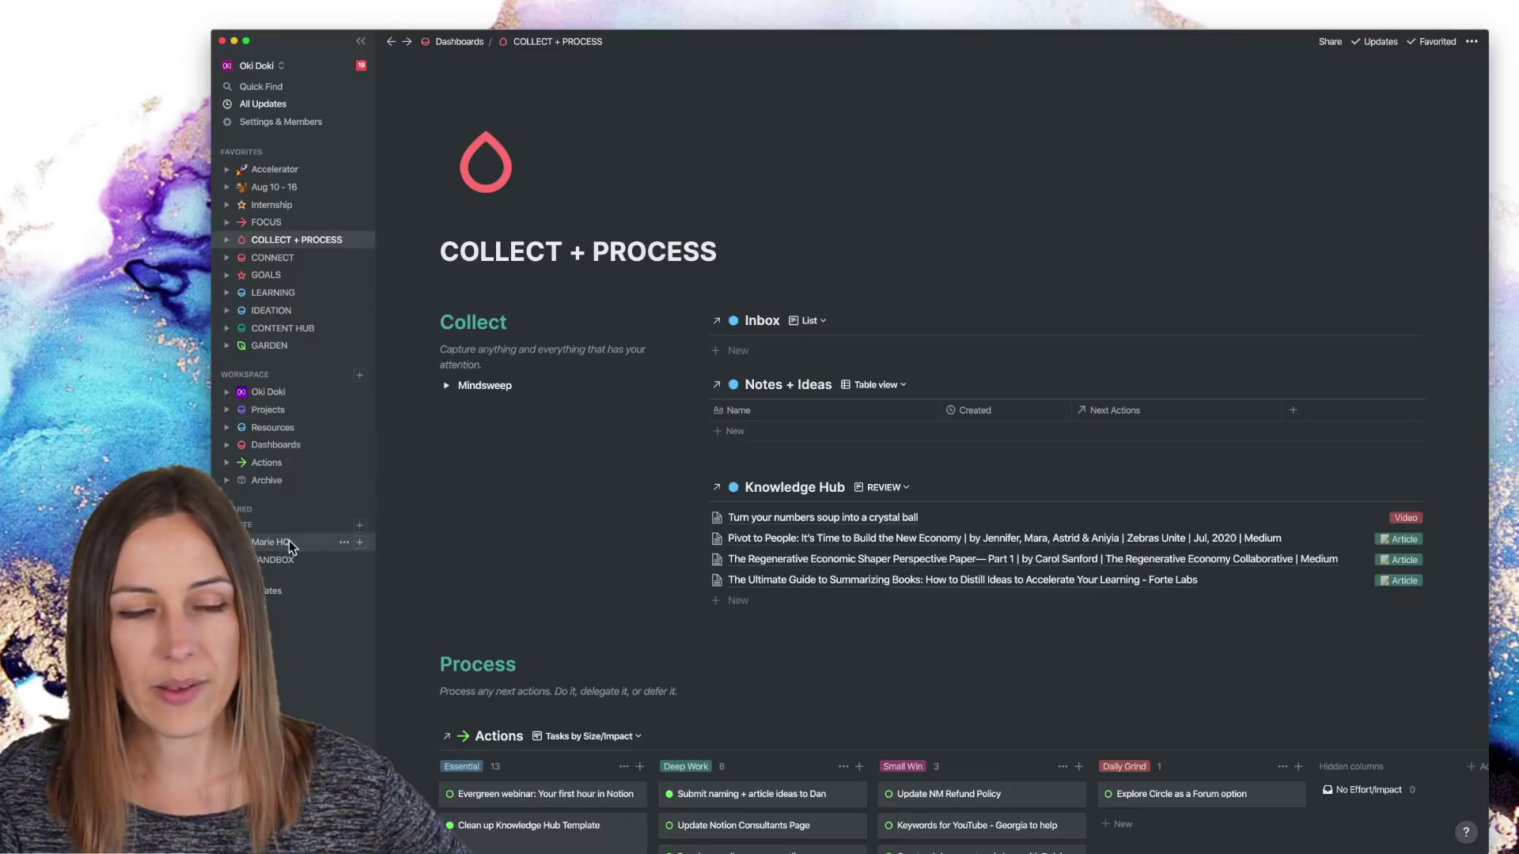
left_click(289, 546)
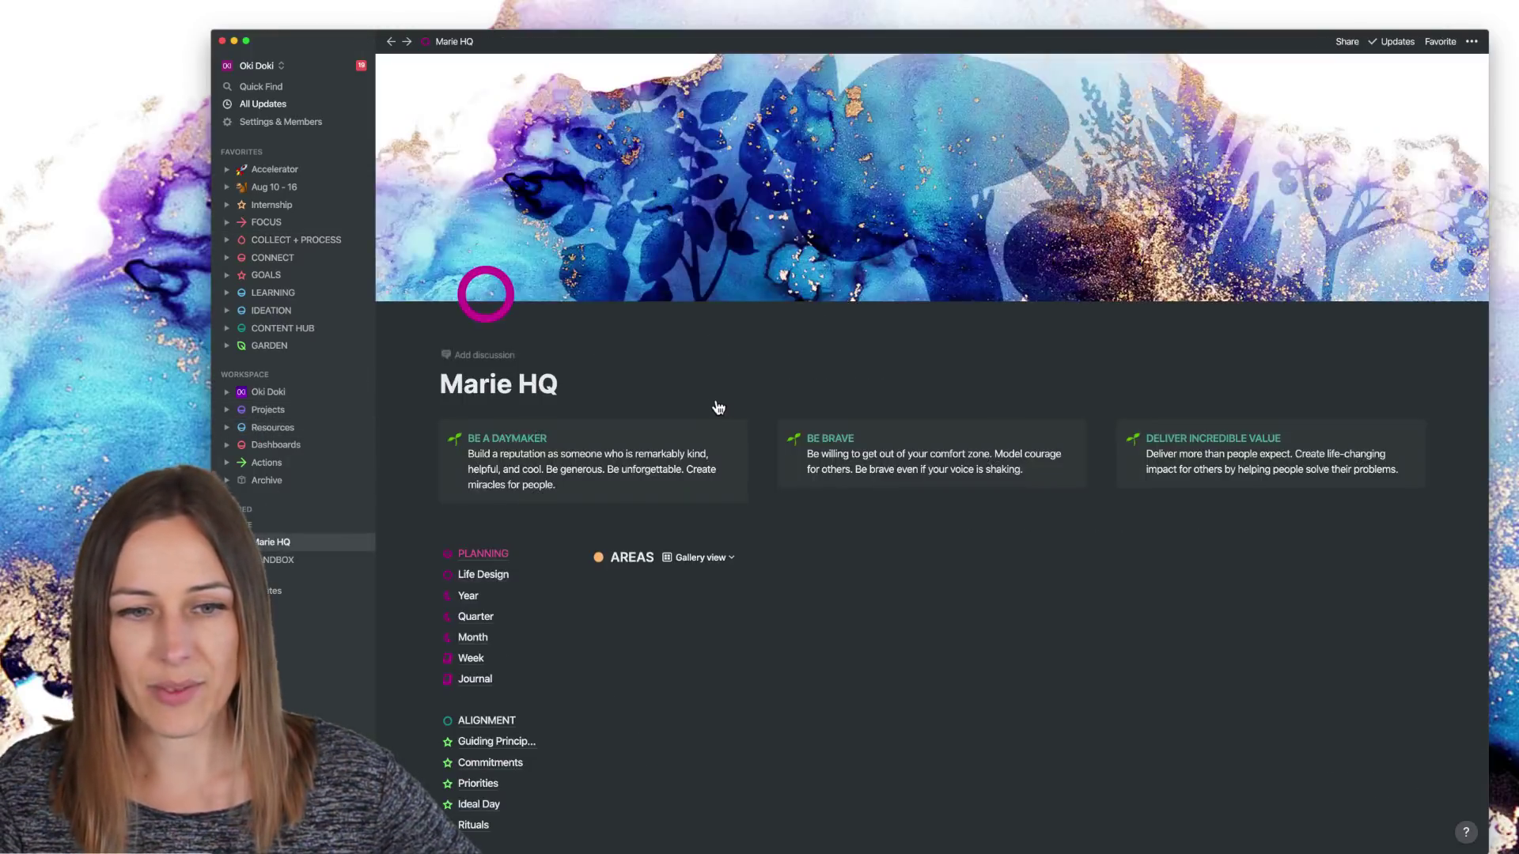
scroll(467, 626, "down", 3)
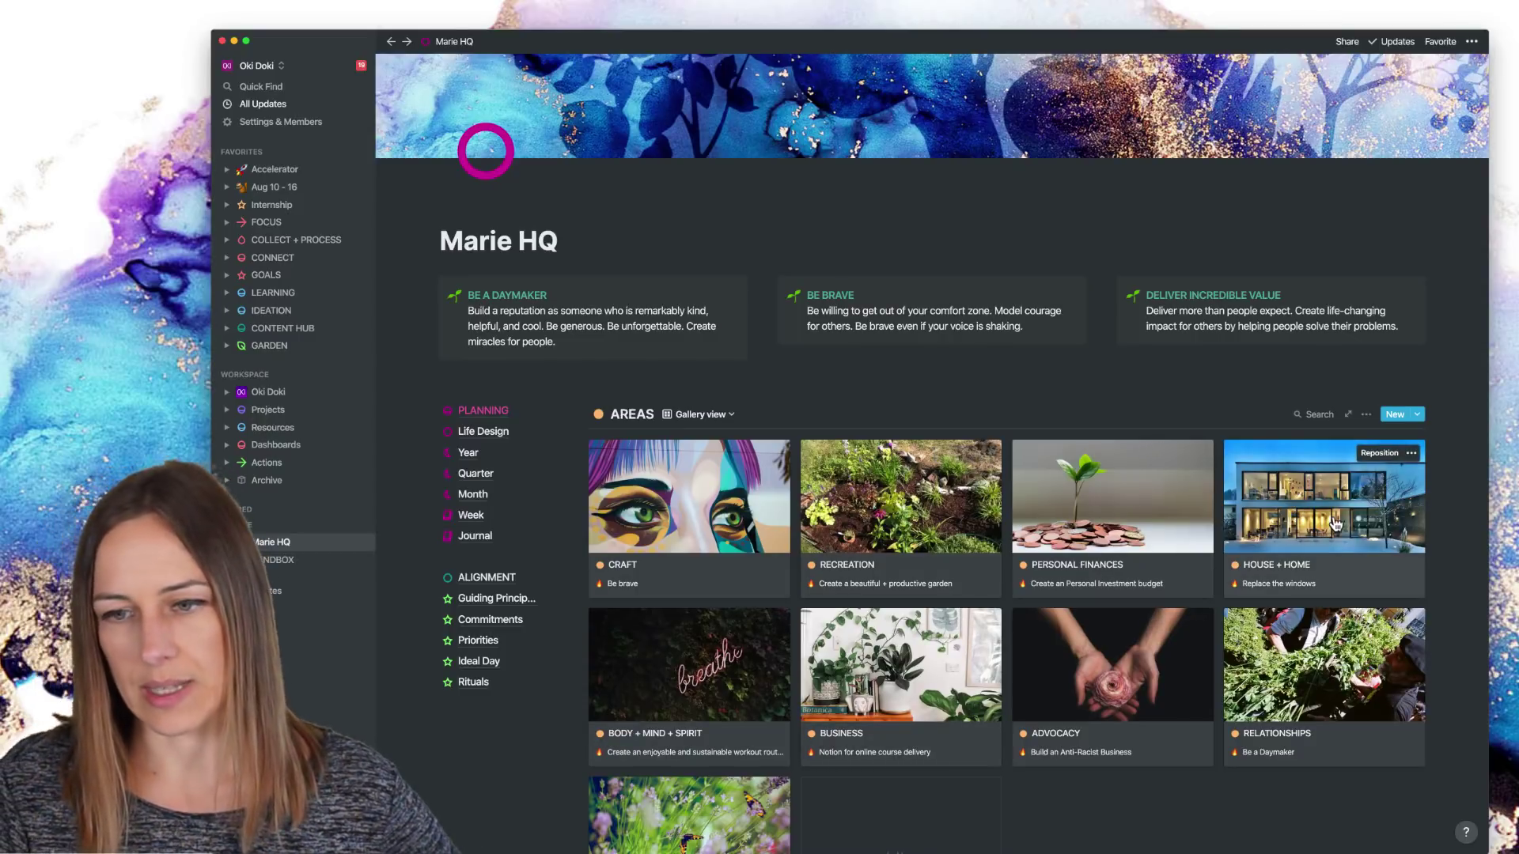
left_click(269, 392)
Expand the GARDEN and HOUSEHOLD toggles below the Calendar, then collapse both again.
scroll(611, 340, "down", 10)
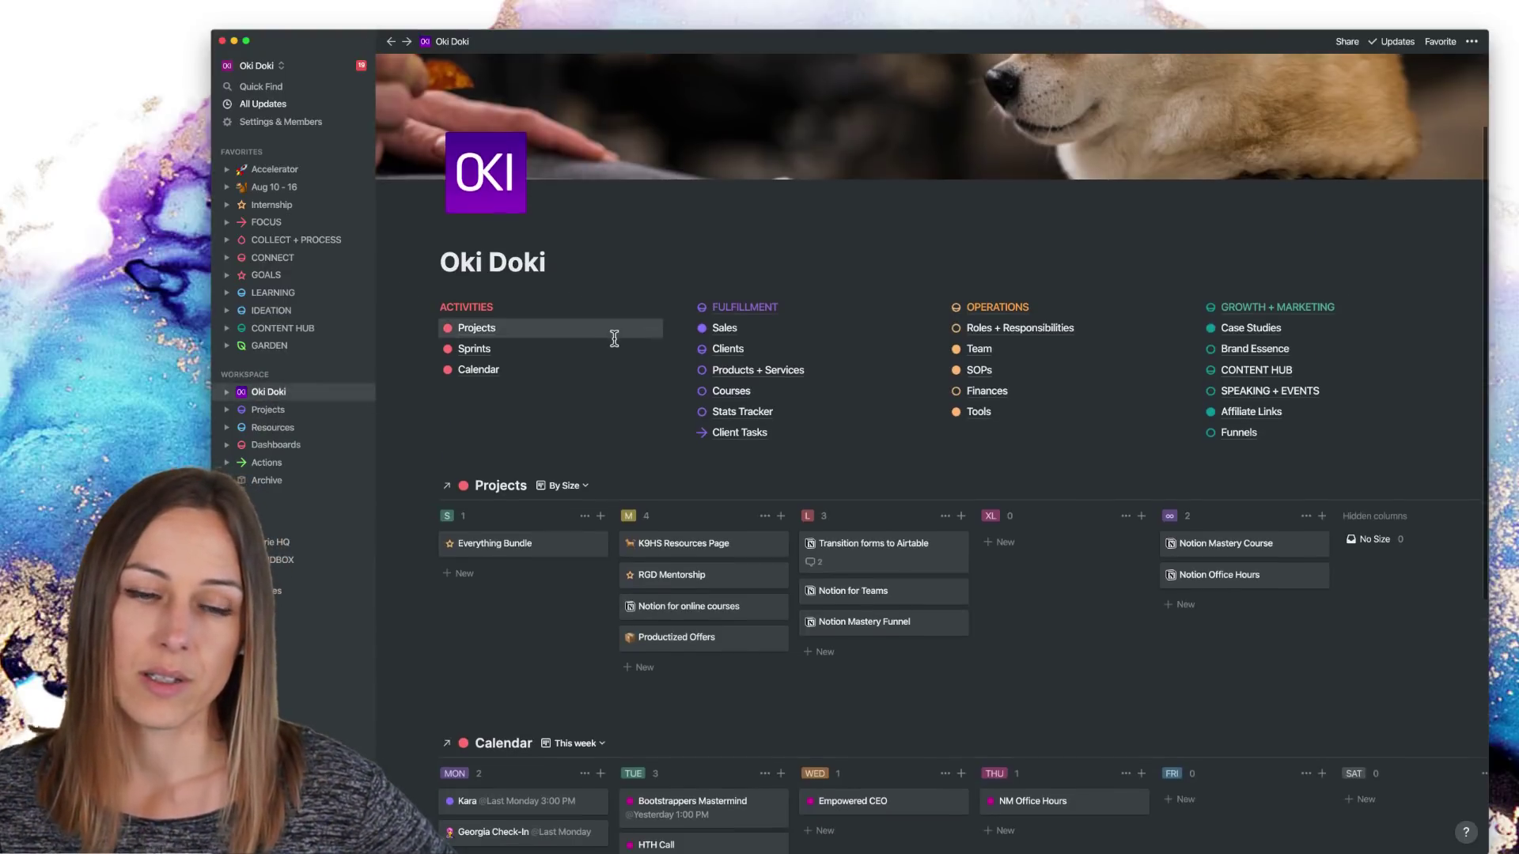
scroll(614, 339, "down", 4)
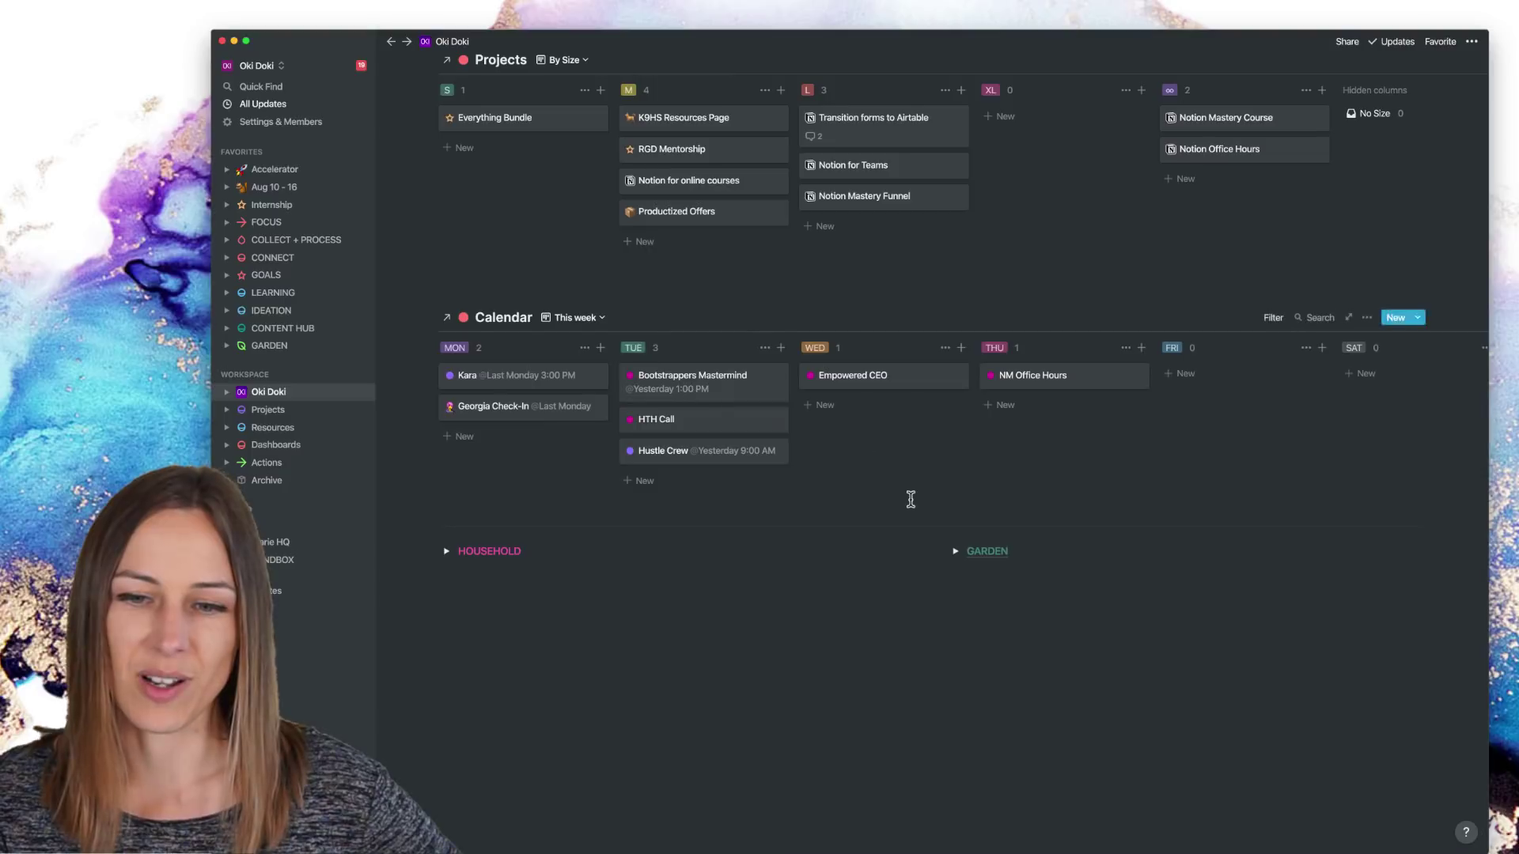
left_click(955, 551)
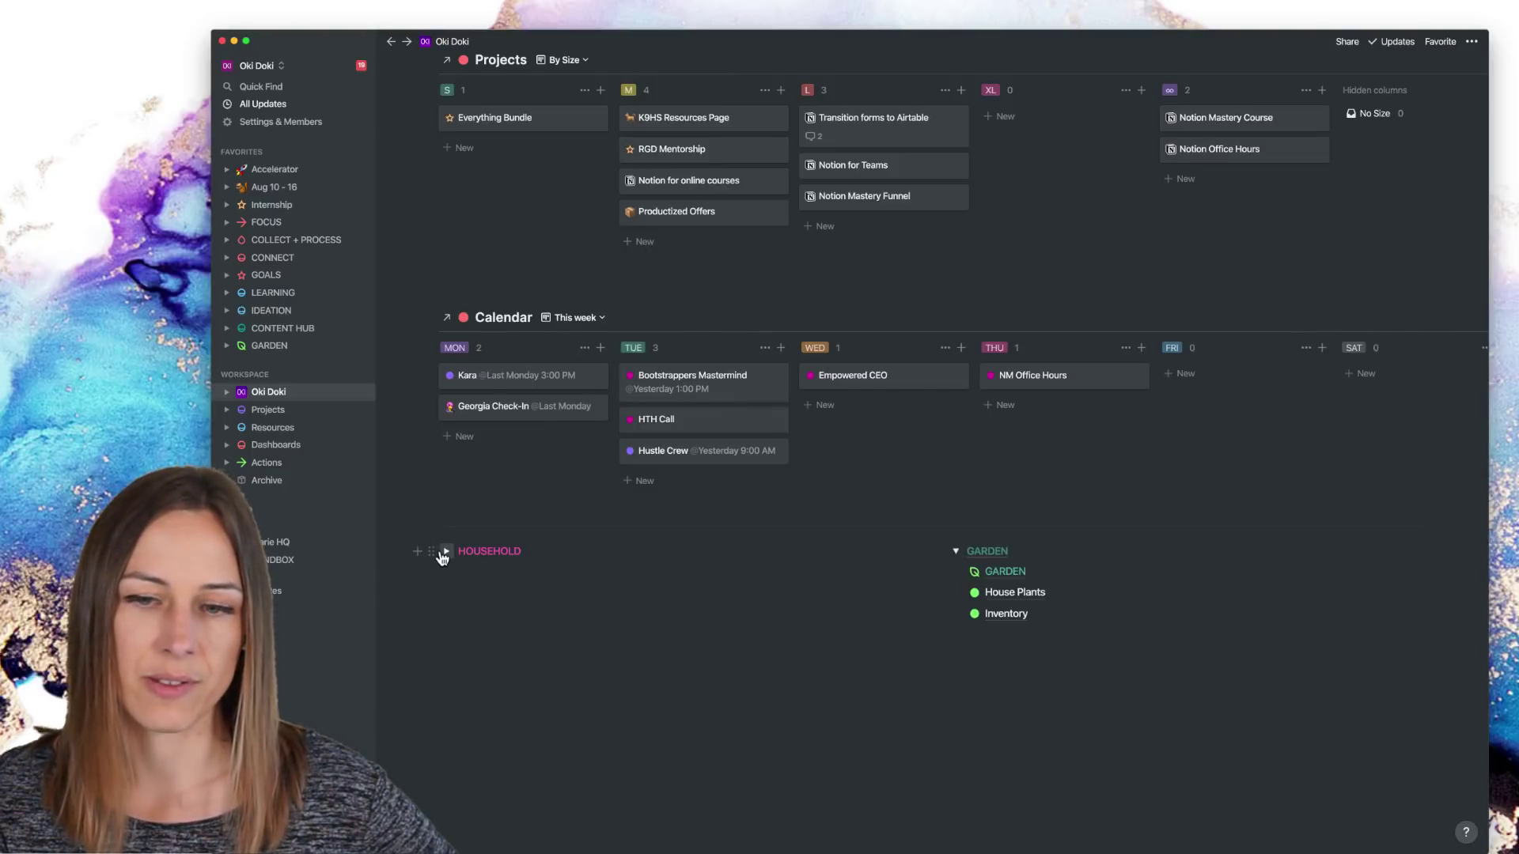
left_click(447, 552)
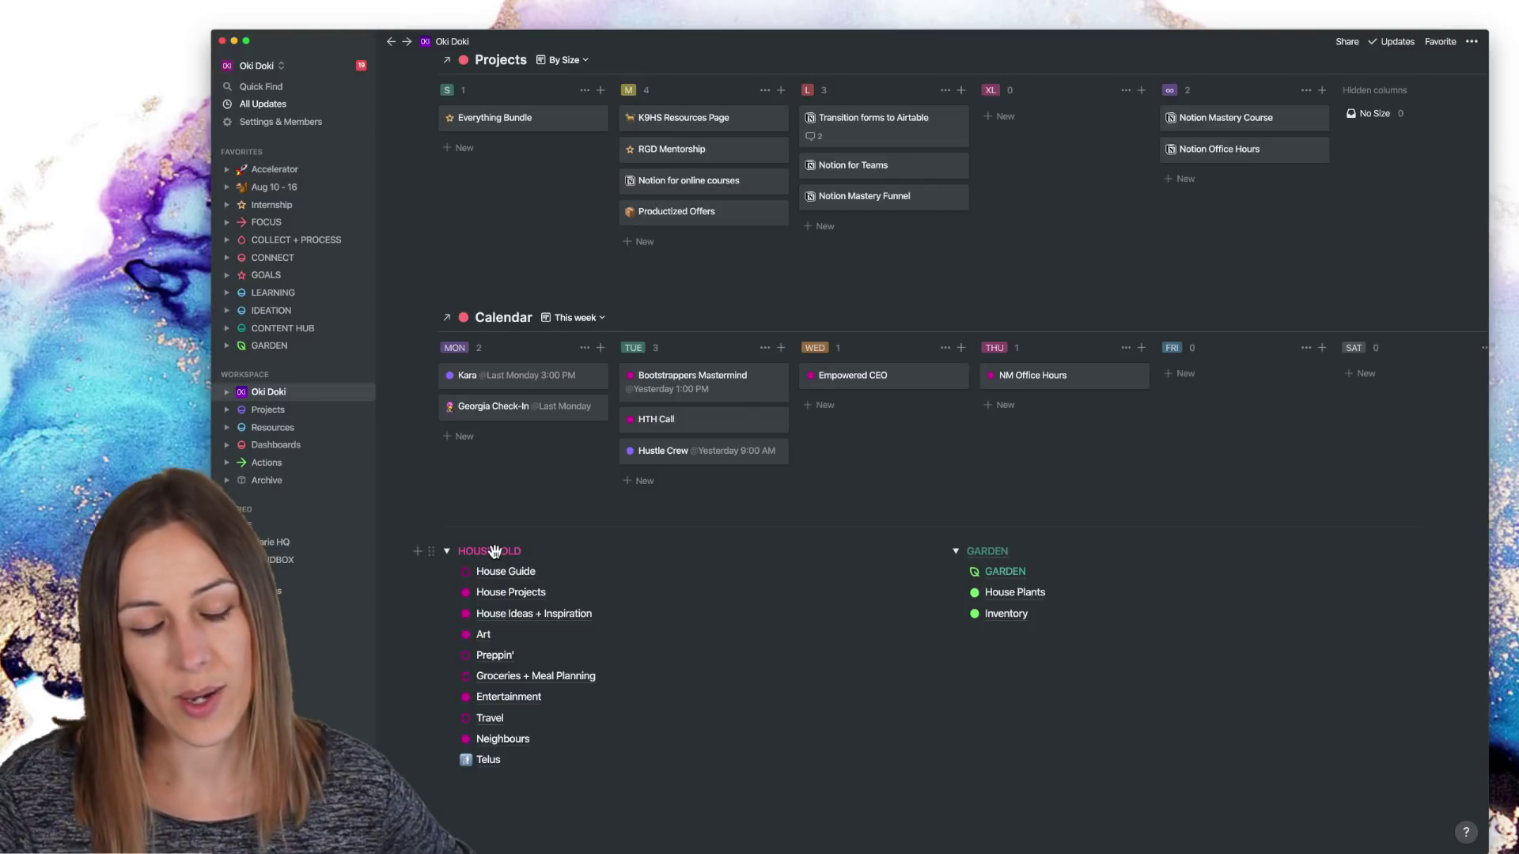
left_click(445, 551)
left_click(957, 551)
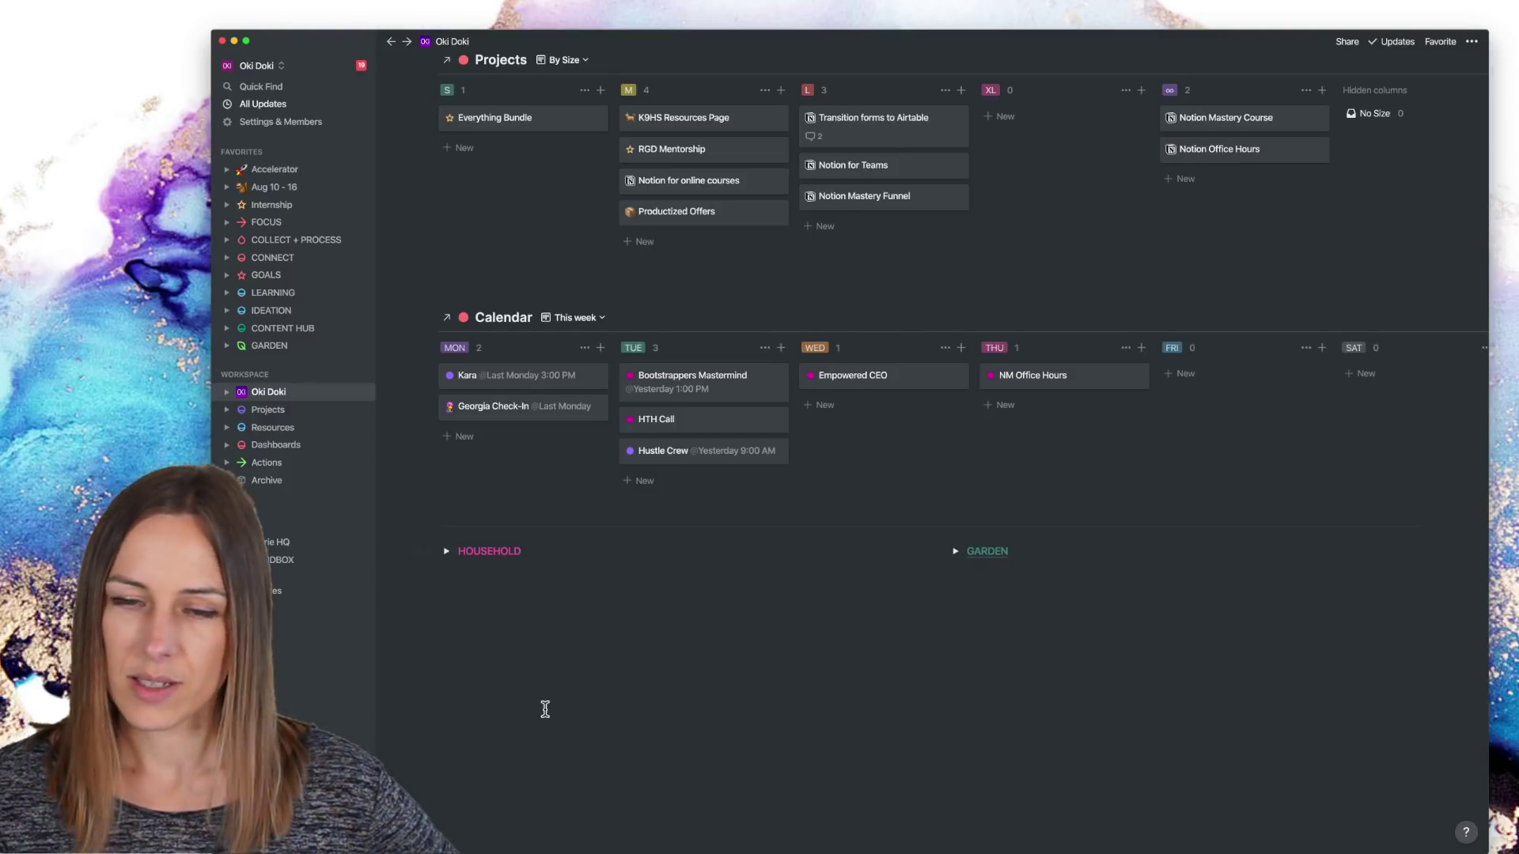
Scroll back to the top of the Oki Doki home page to show its section links and Projects board.
scroll(723, 669, "up", 3)
scroll(723, 669, "up", 5)
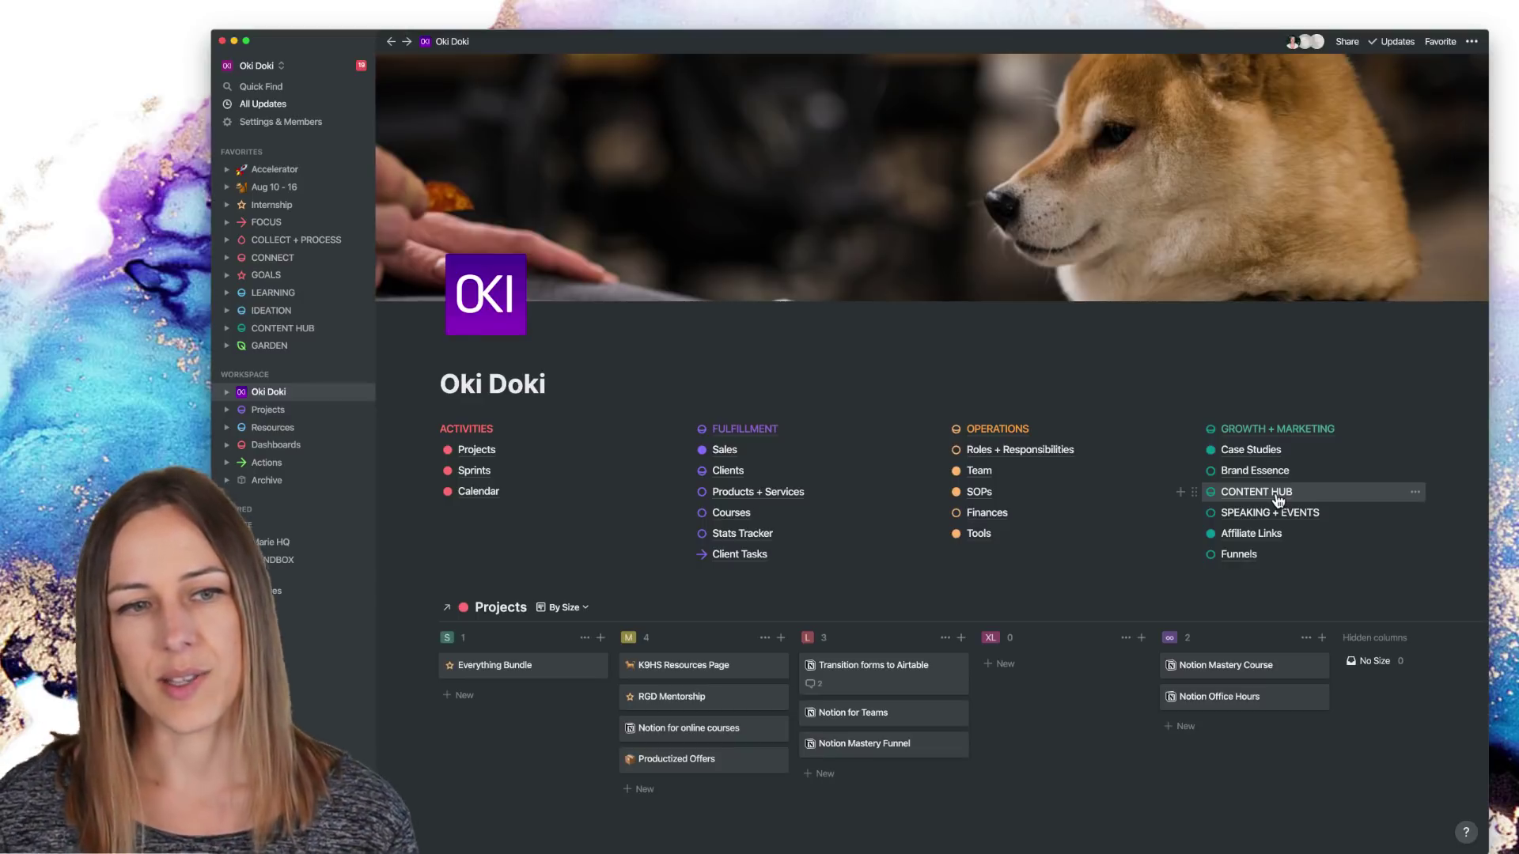
Open the Dashboards page with its BIG VISION, Metrics and Resources links.
left_click(275, 444)
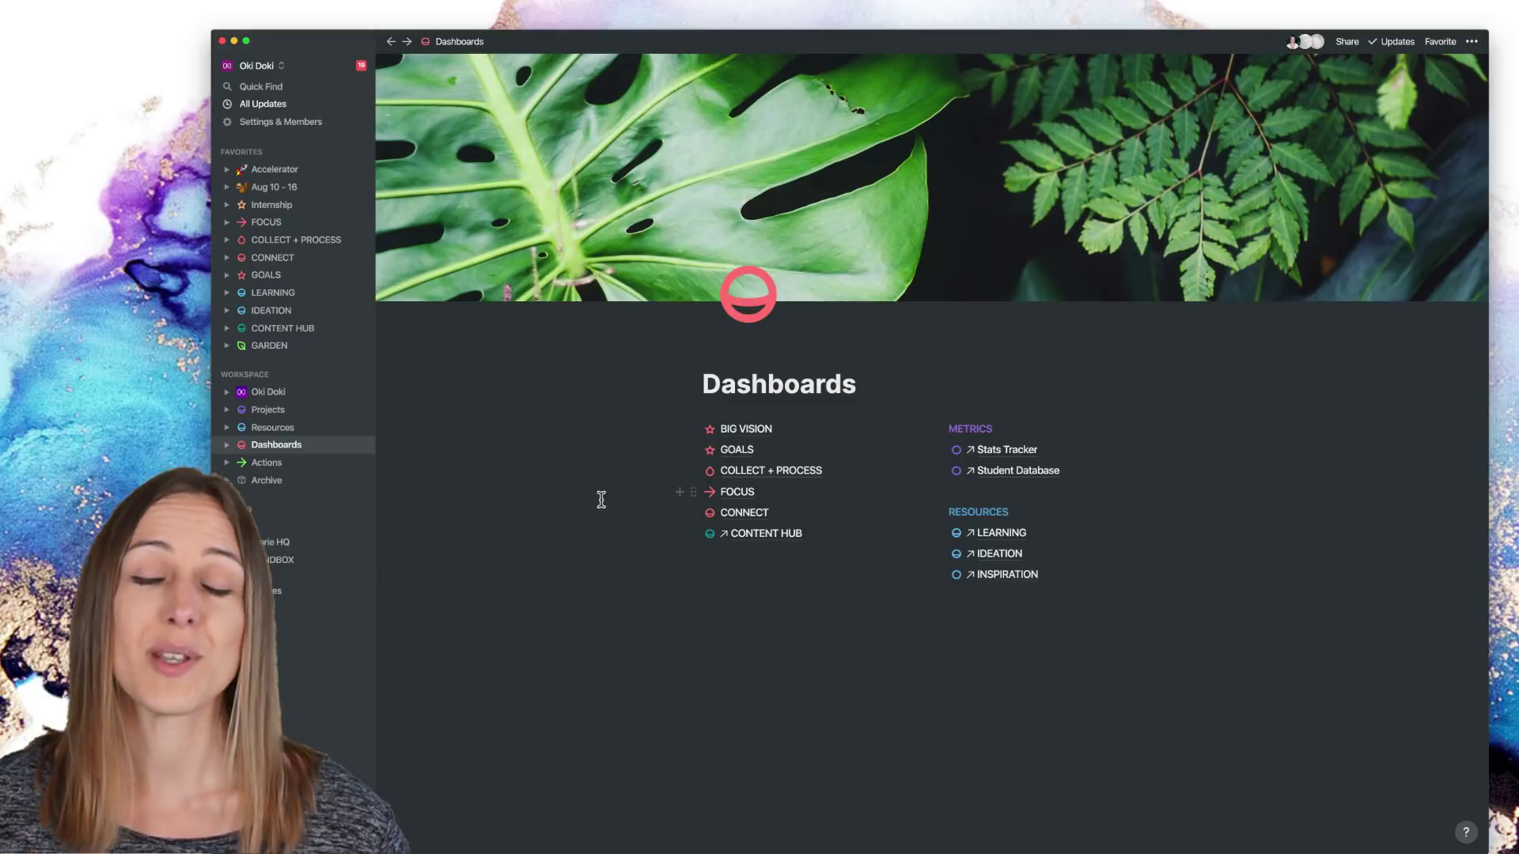